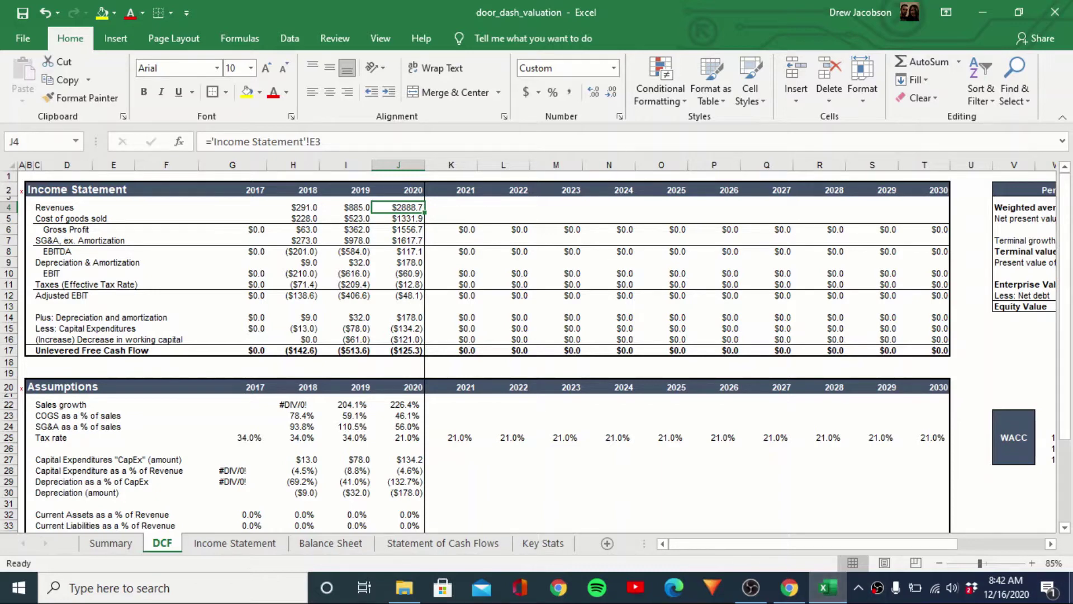
Review the Income Statement, Balance Sheet and Statement of Cash Flows sheets of the valuation workbook.
left_click(235, 543)
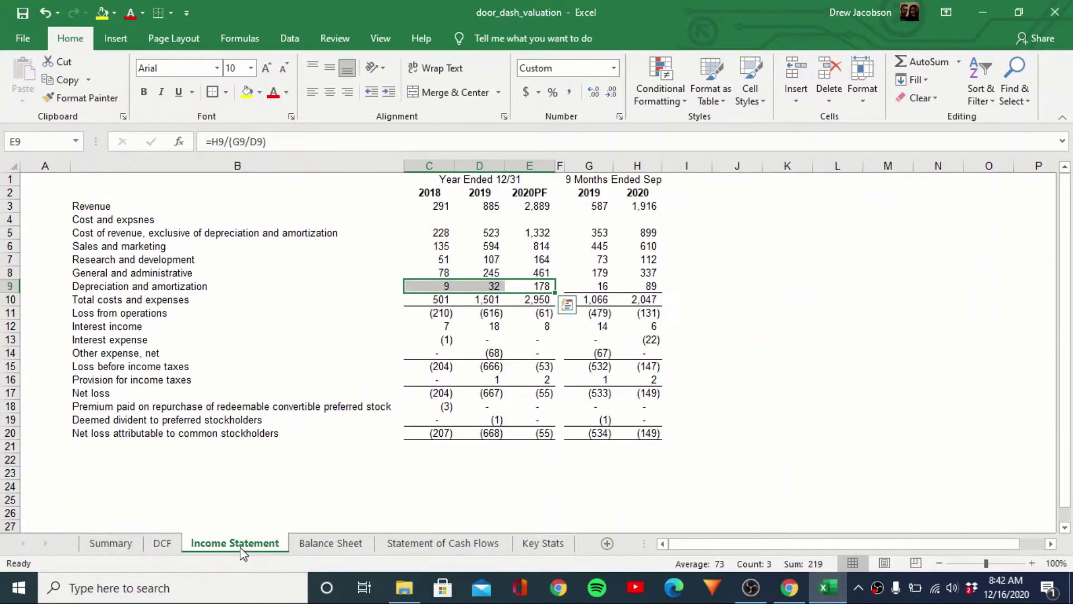
left_click(637, 366)
left_click(737, 393)
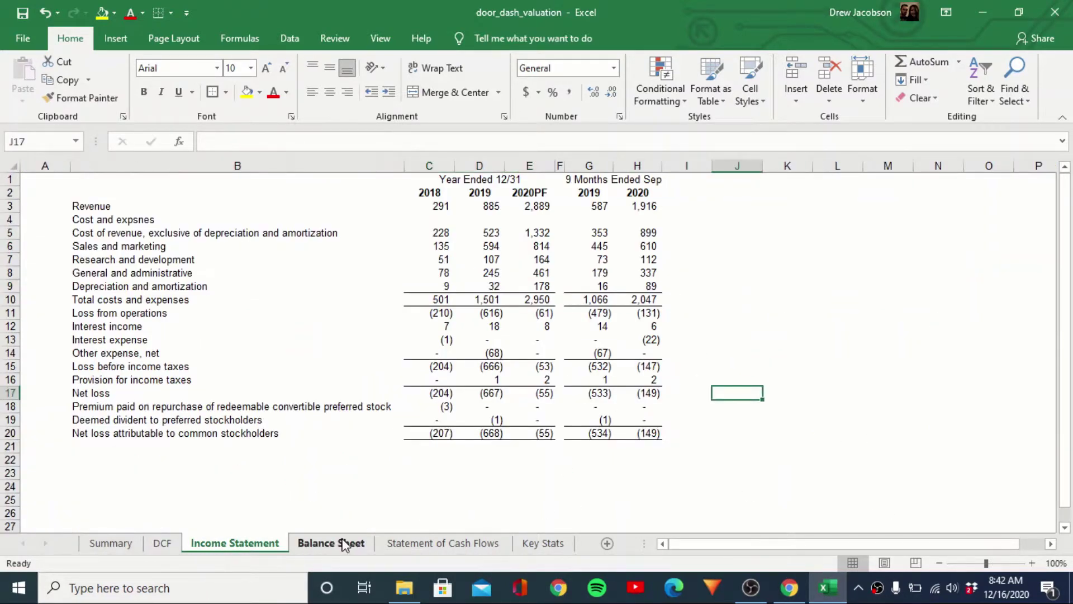
left_click(349, 542)
left_click(432, 545)
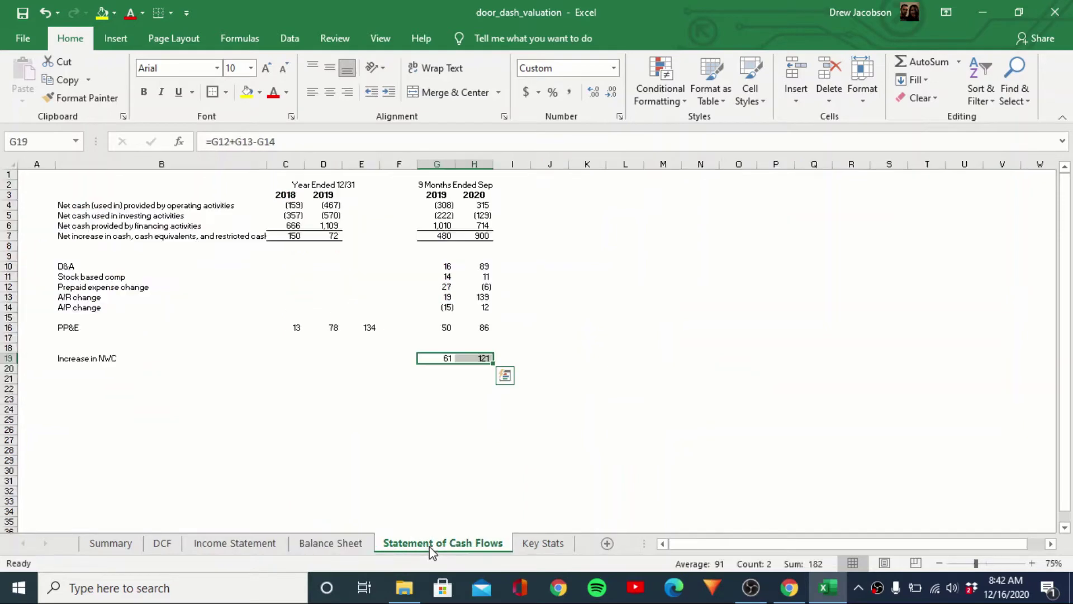
left_click(563, 471)
Check the Key Stats sheet, return to DCF, then bring up SEC.gov in Chrome.
left_click(542, 543)
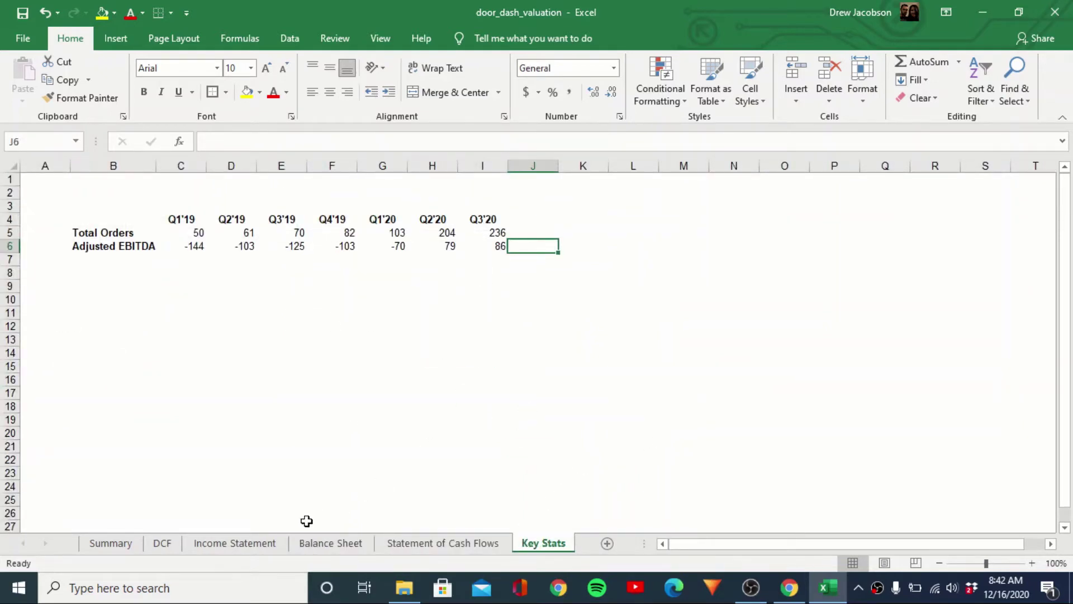
left_click(235, 543)
left_click(162, 543)
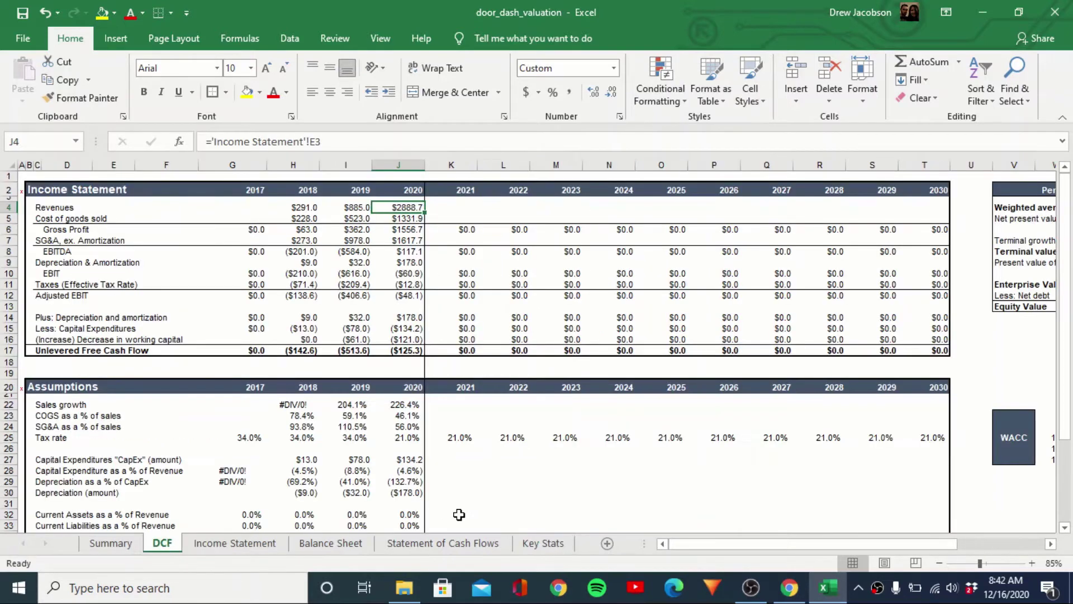
left_click(788, 588)
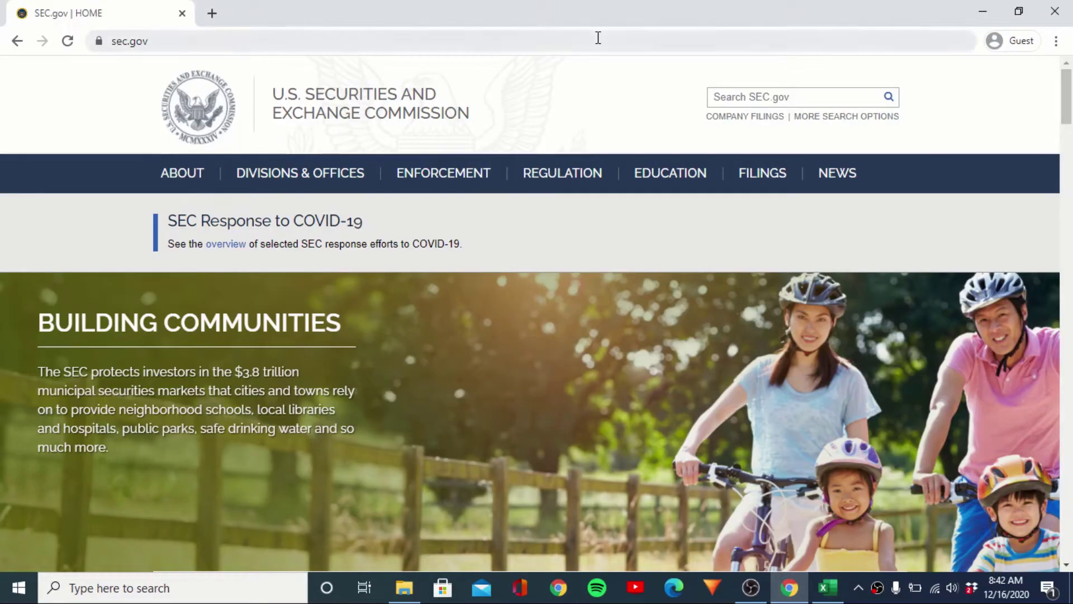
Search EDGAR filings by ticker DASH and open the 424B4 prospectus d752207d424b4.htm.
left_click(851, 117)
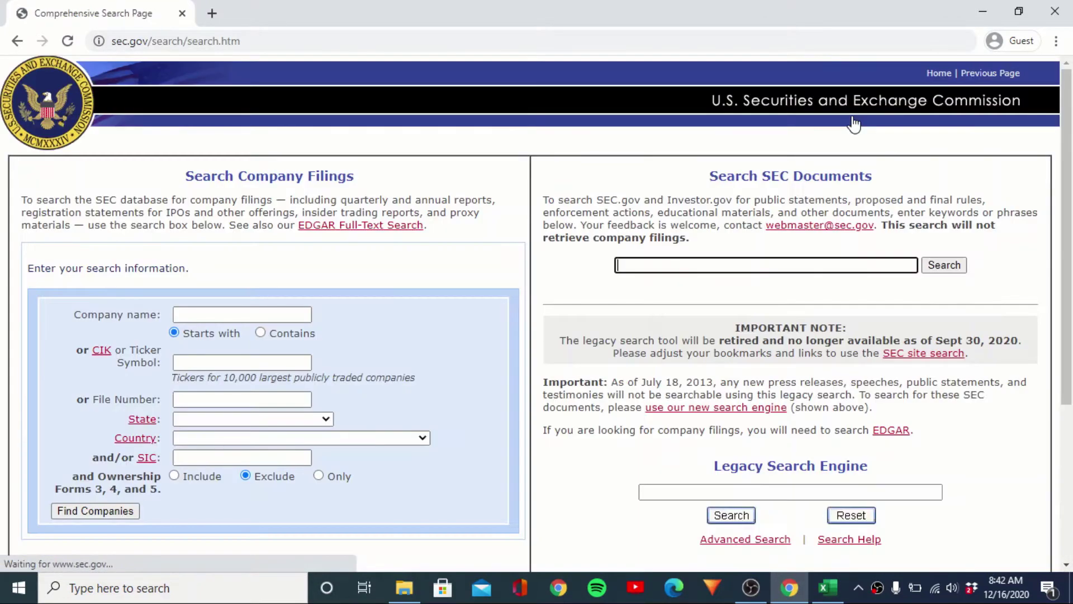
left_click(242, 364)
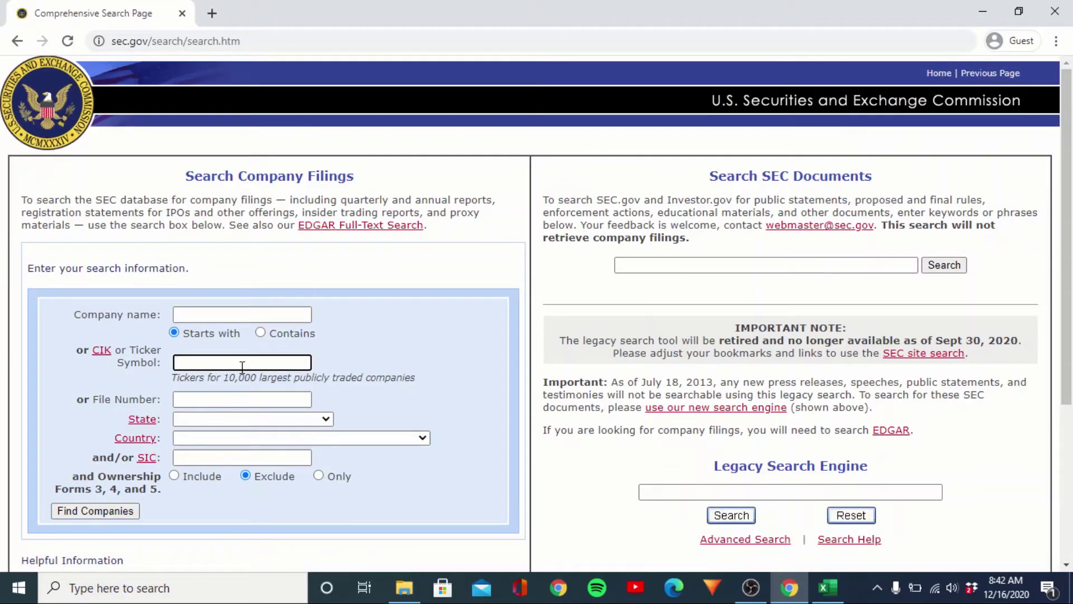
type("DASH")
key("Return")
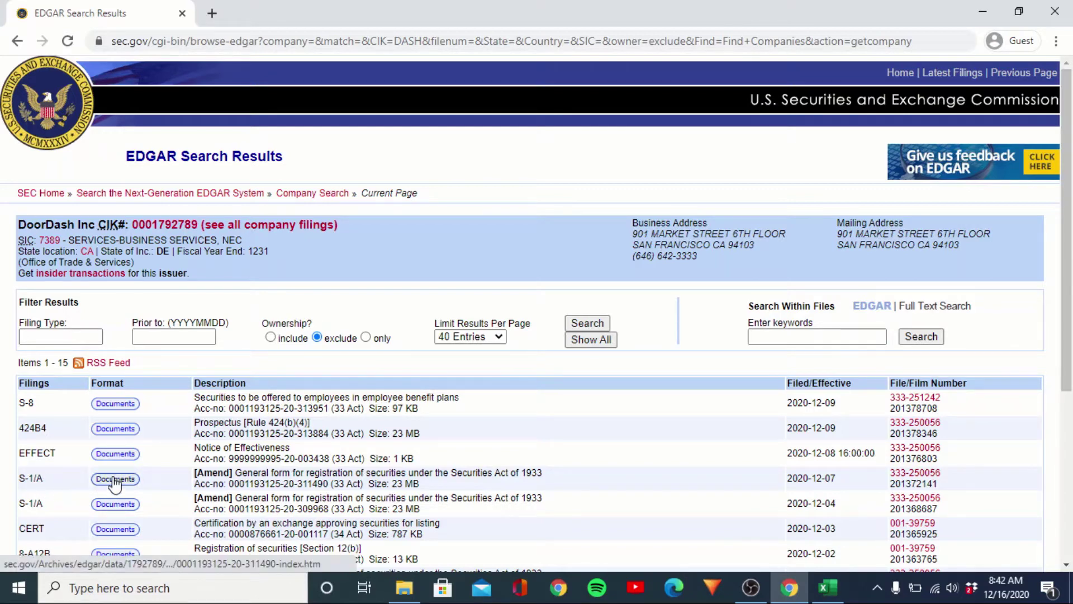
left_click(115, 430)
left_click(480, 364)
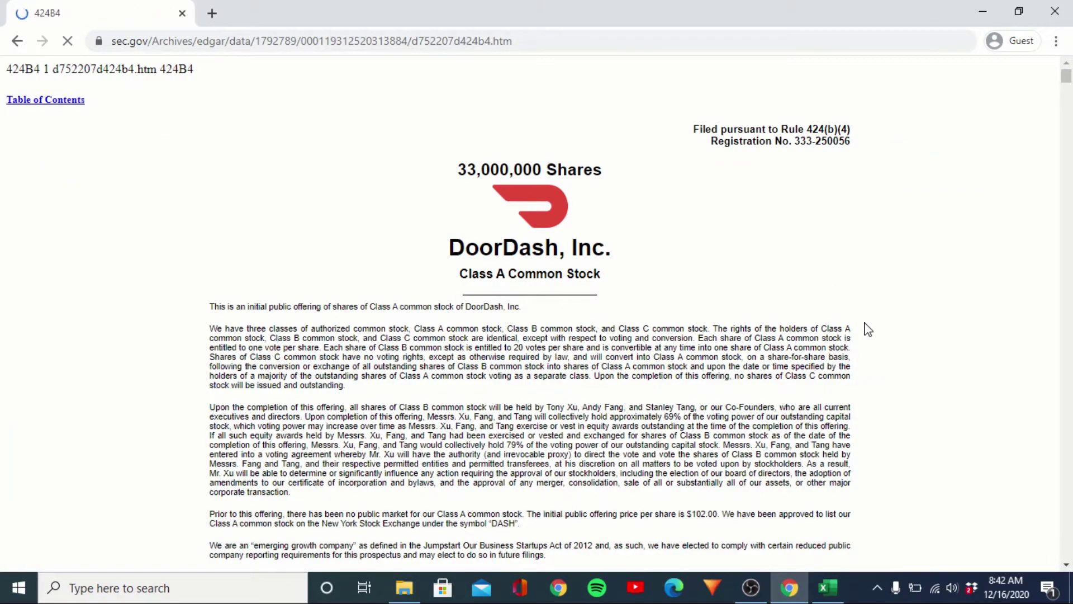
Scroll the 424B4 prospectus down to its table of contents.
scroll(868, 330, "down", 2)
scroll(867, 330, "down", 5)
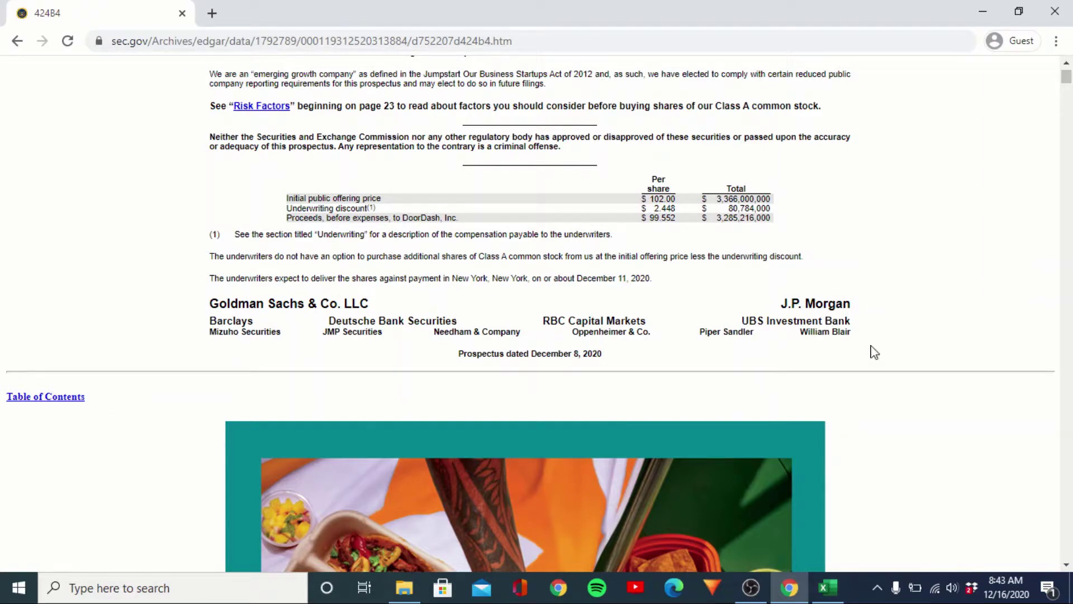
scroll(925, 381, "down", 4)
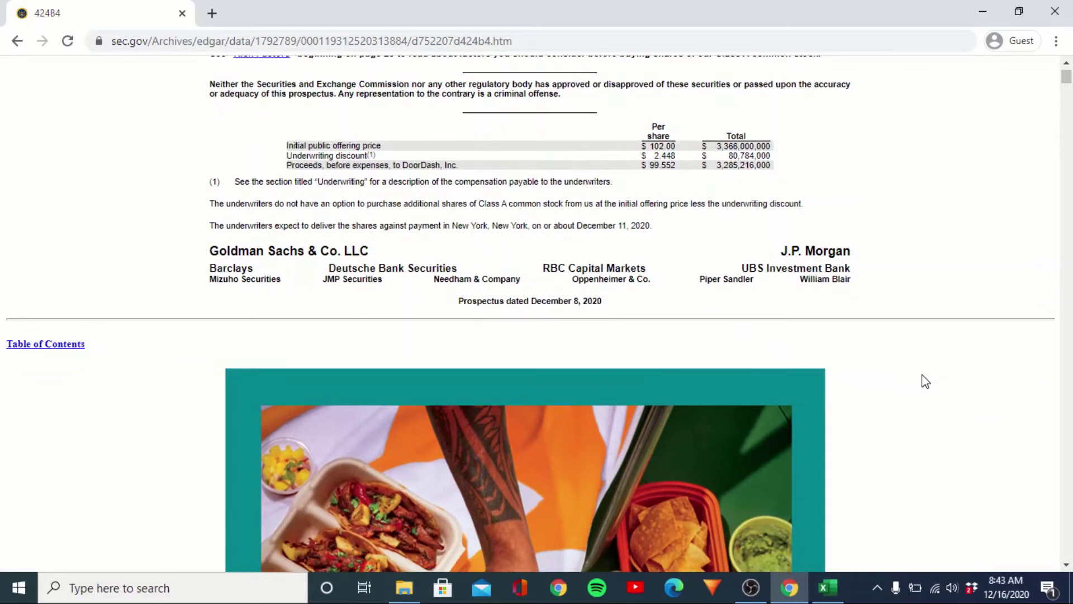
scroll(925, 382, "down", 18)
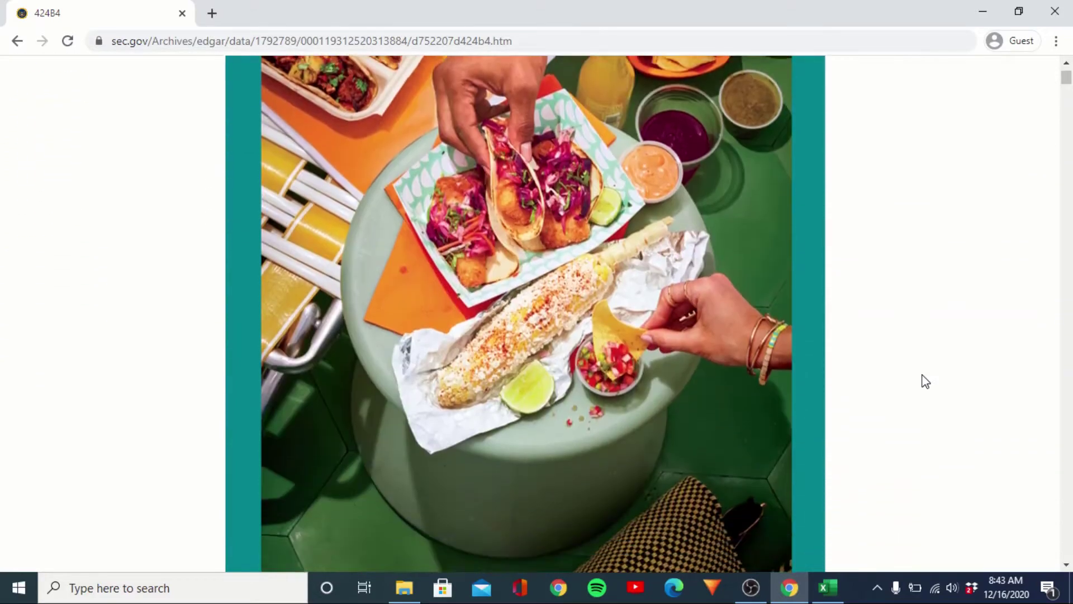
scroll(925, 382, "down", 20)
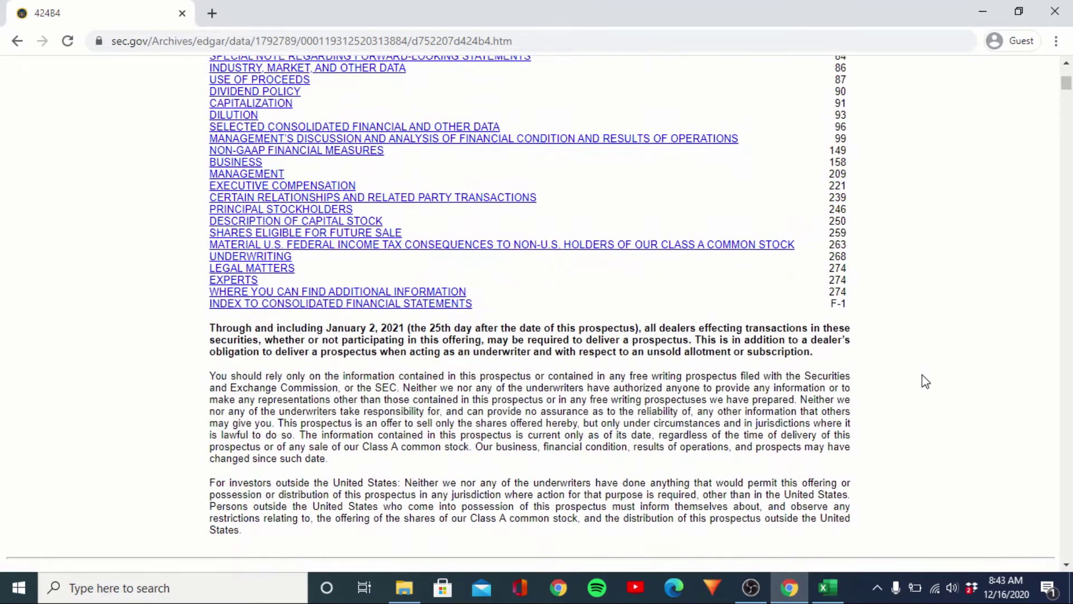
scroll(925, 382, "up", 1)
Jump to Selected Consolidated Financial Data and read the balance sheet, key metrics and category share charts.
left_click(463, 165)
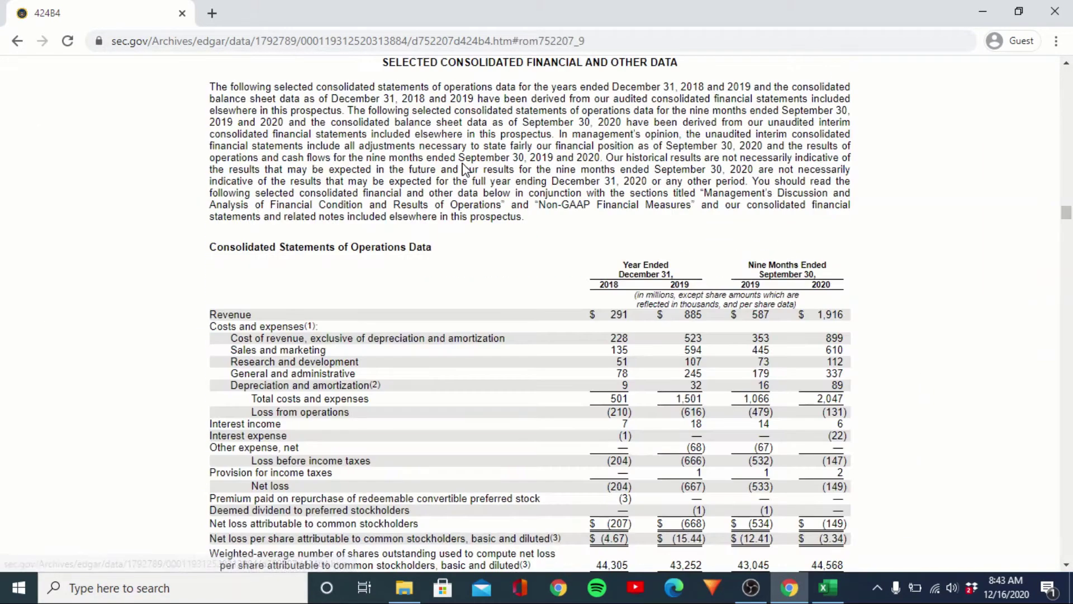
scroll(123, 420, "down", 2)
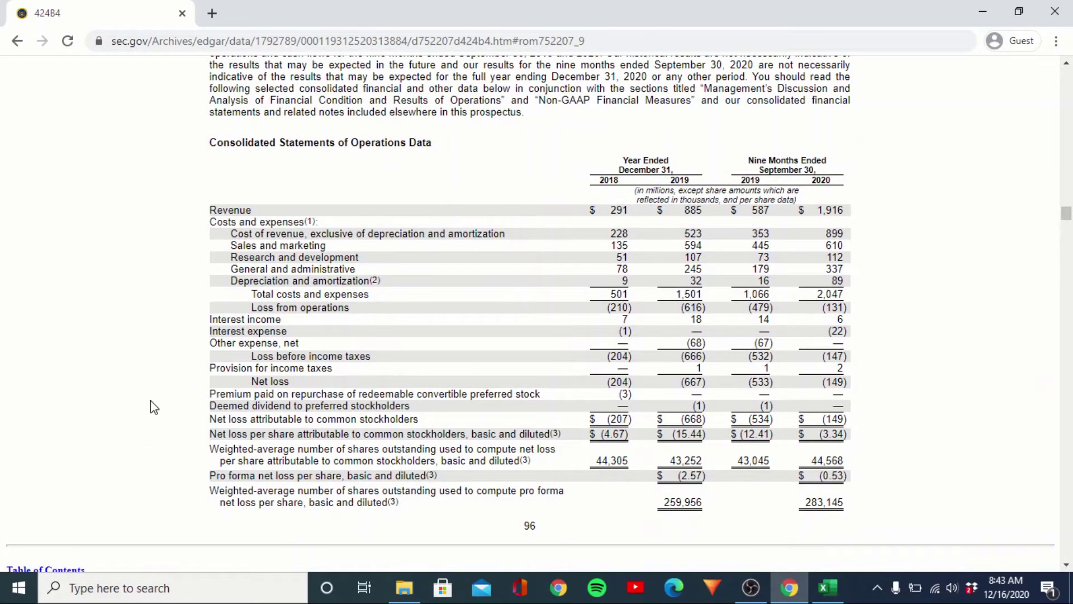
scroll(153, 407, "down", 7)
scroll(152, 407, "down", 20)
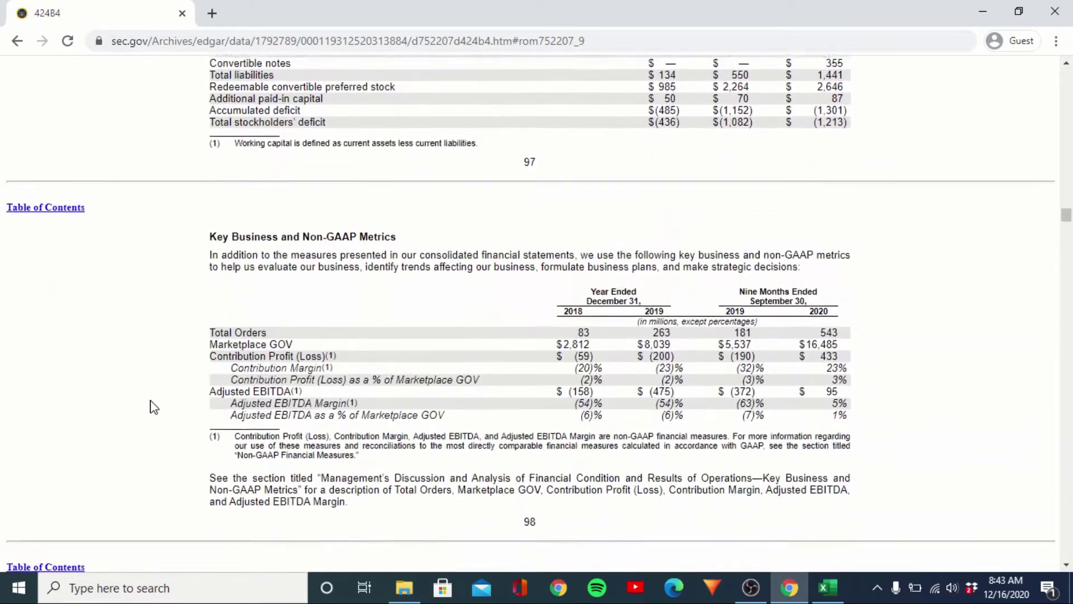
scroll(152, 407, "down", 20)
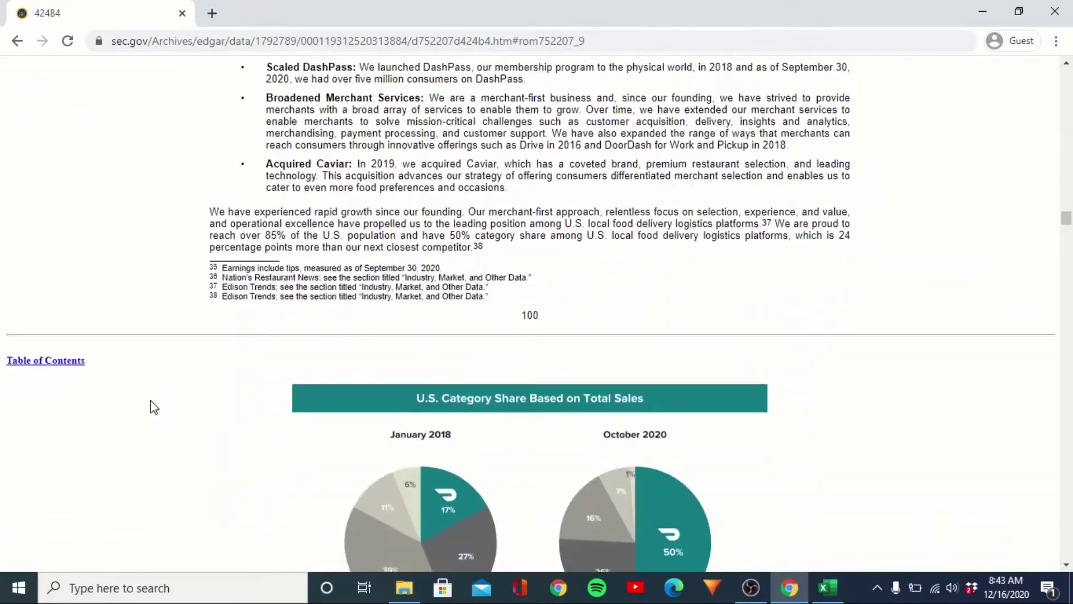
scroll(153, 407, "up", 20)
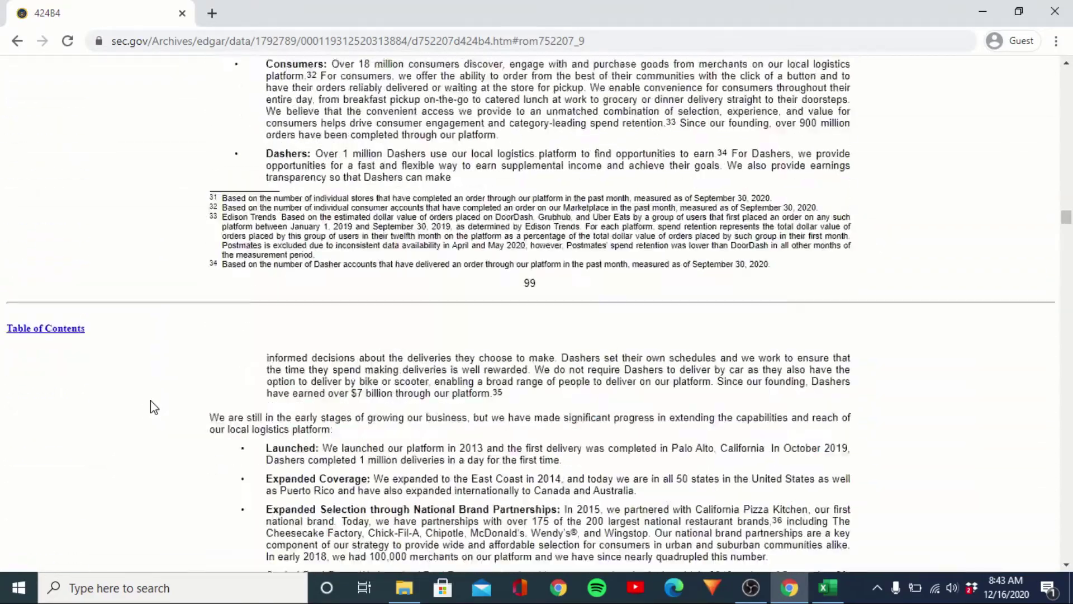
scroll(152, 407, "up", 5)
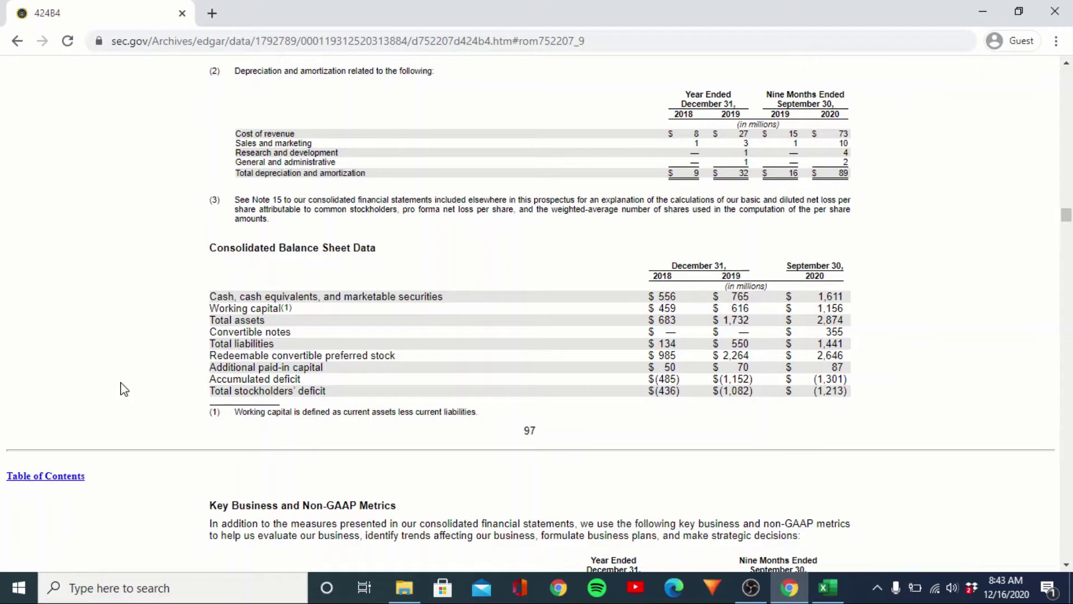
scroll(124, 390, "down", 3)
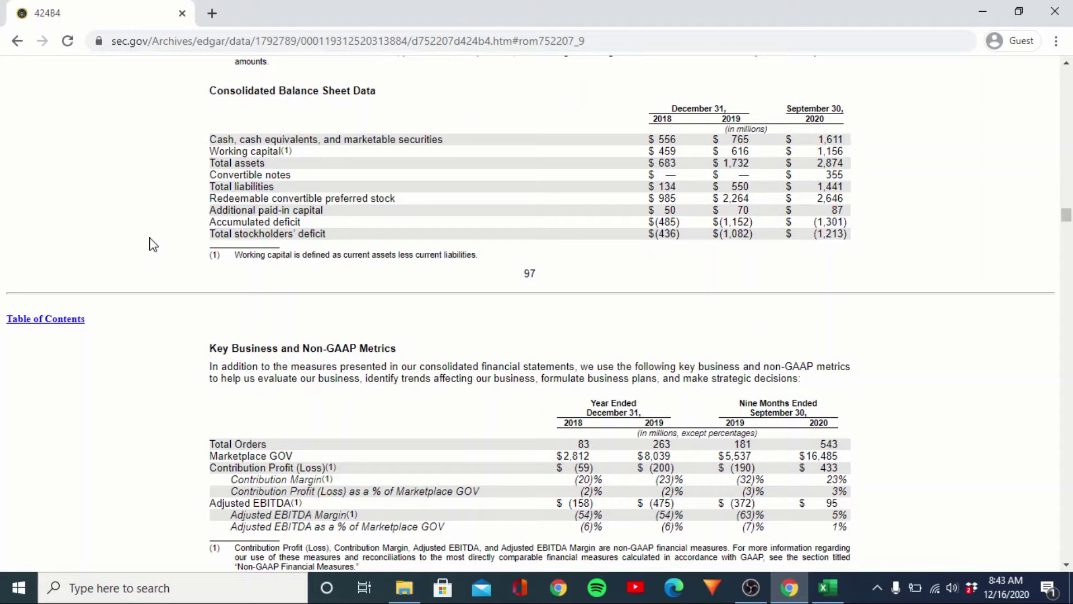
scroll(150, 244, "down", 18)
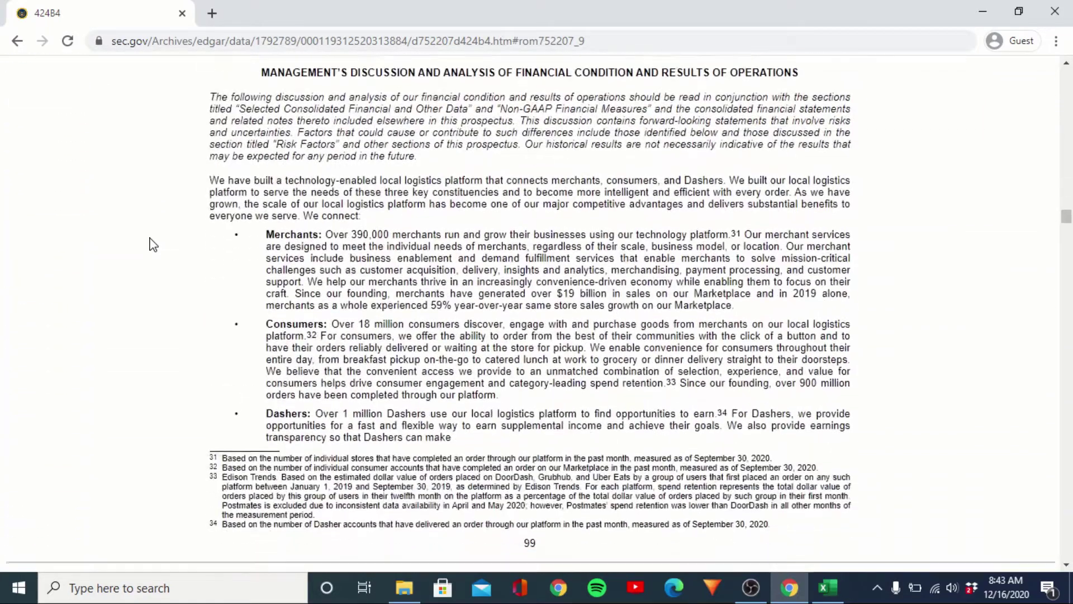
scroll(150, 244, "down", 13)
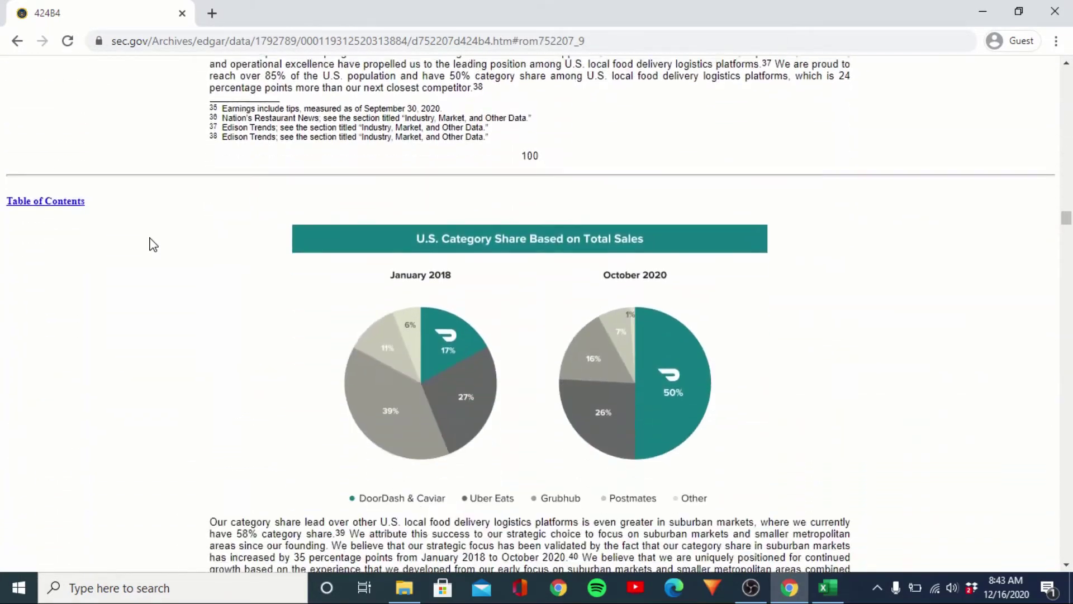
Back in Excel, step through the DCF sheet's 2020 column down to the Revenues figure.
key("alt+Tab")
key("Down")
key("Down")
key("Down")
key("Down")
key("Down")
key("Down")
key("Down")
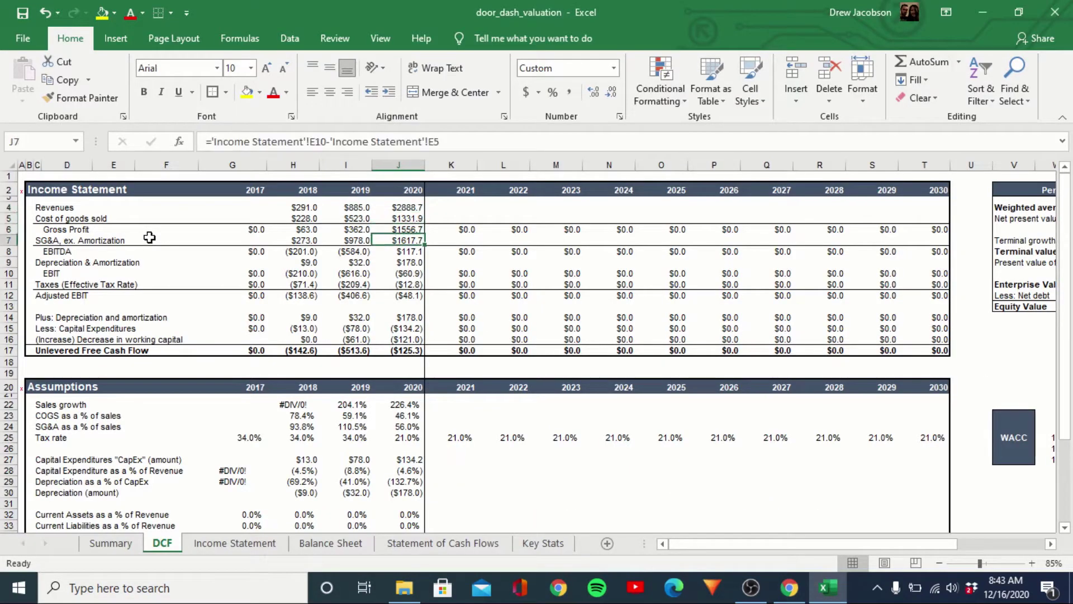
key("Down")
key("Down")
key("Down")
key("Down")
key("Down")
key("Down")
key("Down")
key("Down")
key("Down")
key("Down")
key("Down")
key("Down")
key("Down")
key("Down")
key("Down")
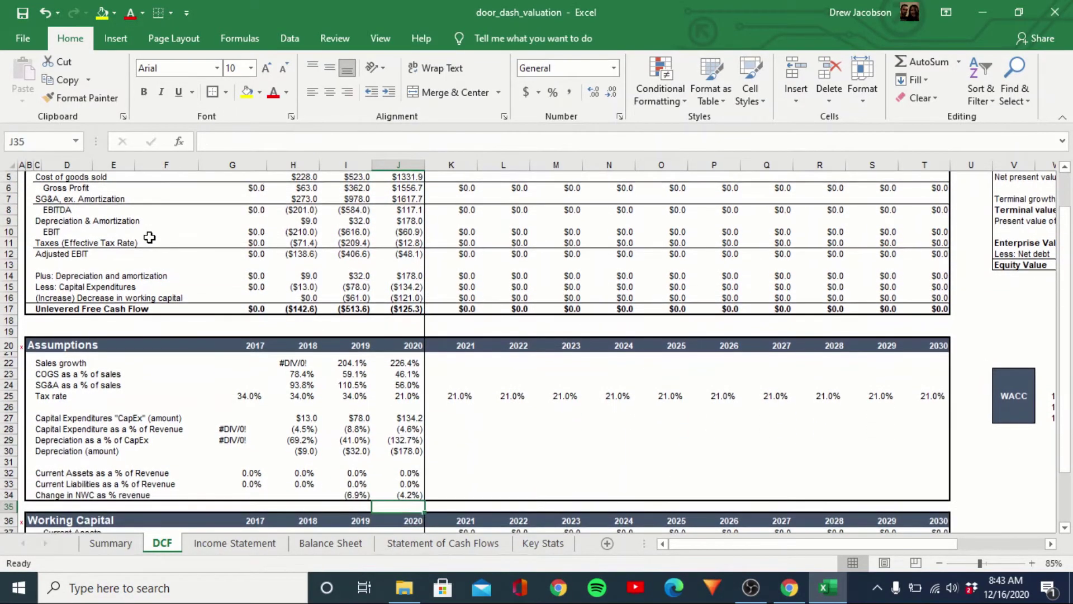
key("Up")
key("Up")
key("Up")
key("Up")
key("Up")
key("Up")
key("Up")
key("Up")
key("Up")
key("Up")
key("Up")
key("Up")
key("Up")
key("Up")
key("Up")
key("Up")
key("Up")
key("Up")
key("Up")
key("Up")
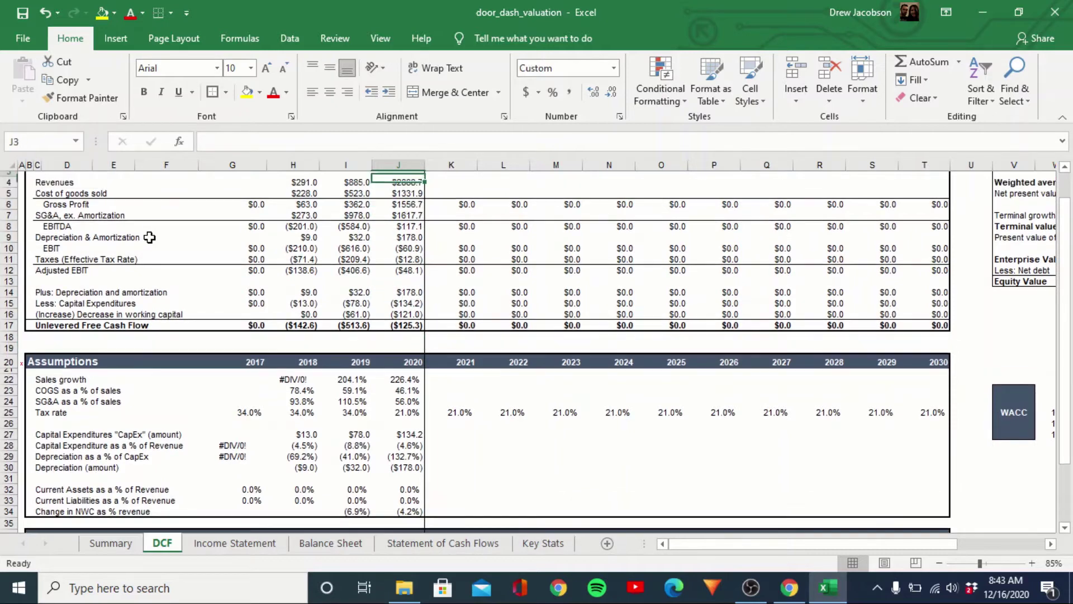
key("Down")
key("Down")
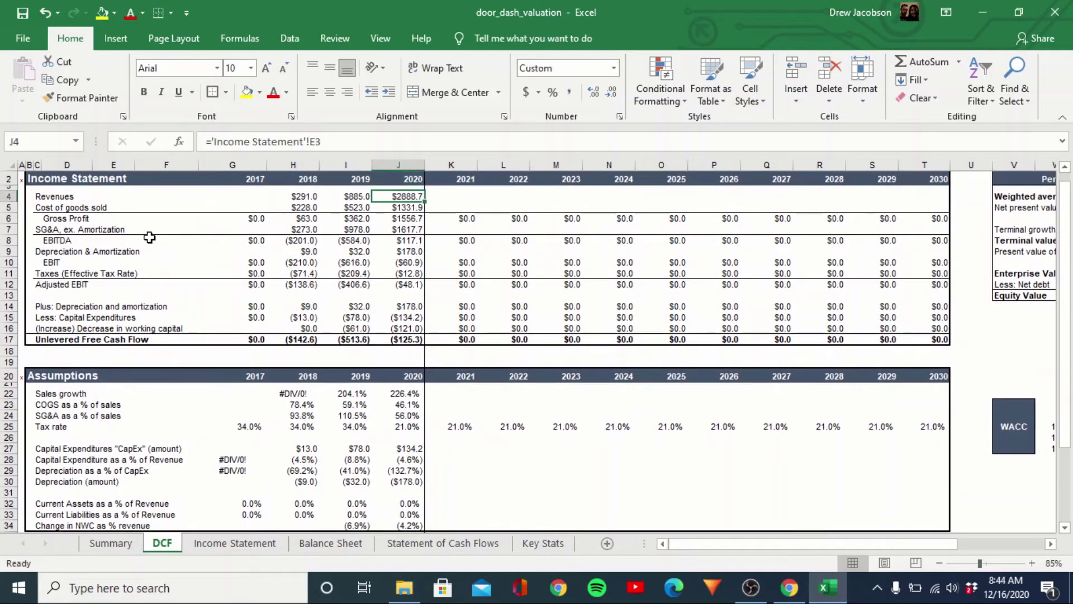
key("Right")
key("Down")
key("Down")
key("Down")
key("Down")
key("Down")
key("Down")
key("Down")
key("Down")
key("Down")
key("Down")
key("Down")
key("Down")
key("Down")
key("Down")
key("Down")
key("Down")
key("Down")
key("Down")
key("Down")
key("Down")
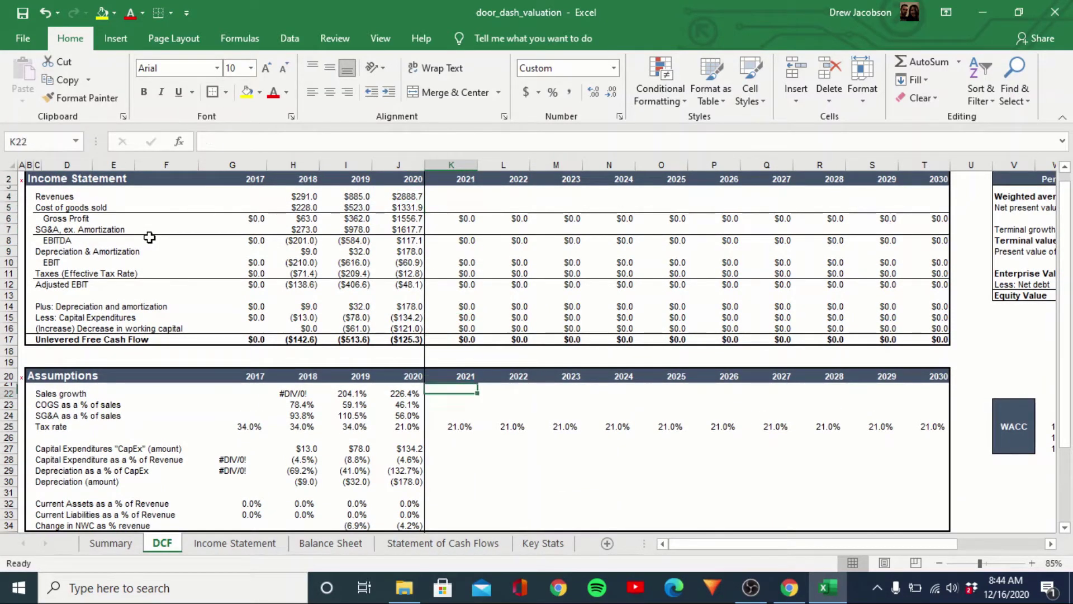
Inspect the 2018 SG&A and COGS ratio formulas and the 2019–2020 sales growth formulas.
key("Left")
key("Left")
key("Left")
key("Up")
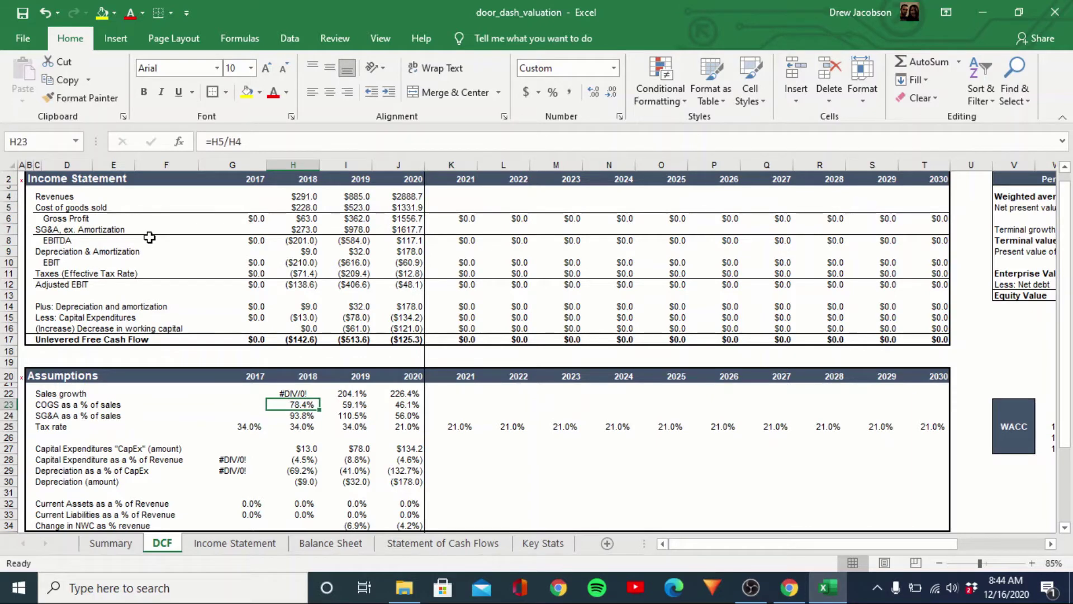
key("Up")
key("Right")
key("shift+Right")
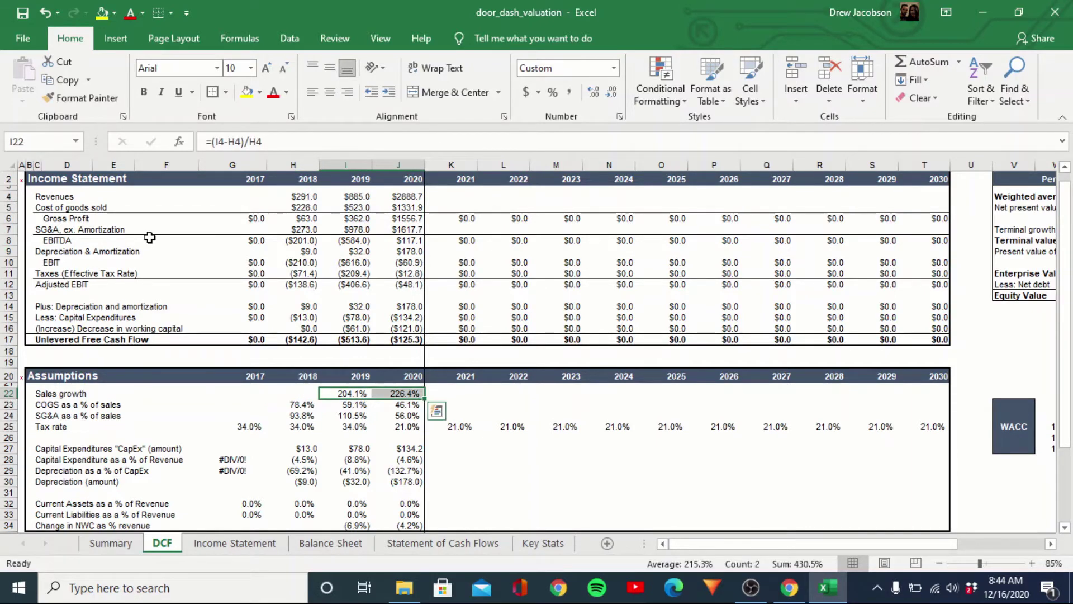
key("Left")
key("Right")
key("shift+Right")
key("Right")
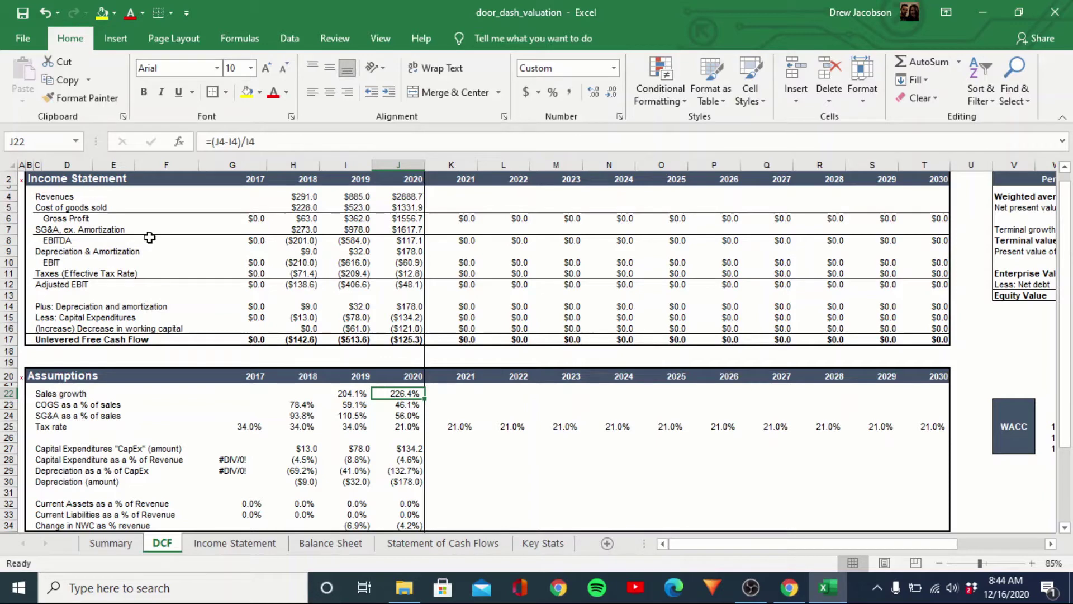
Trace where 2020 revenue comes from and land on the empty 2021 revenue cell.
key("Right")
key("Up")
key("Up")
key("Up")
key("Up")
key("Up")
key("Up")
key("Up")
key("Up")
key("Up")
key("Up")
key("Up")
key("Up")
key("Up")
key("Up")
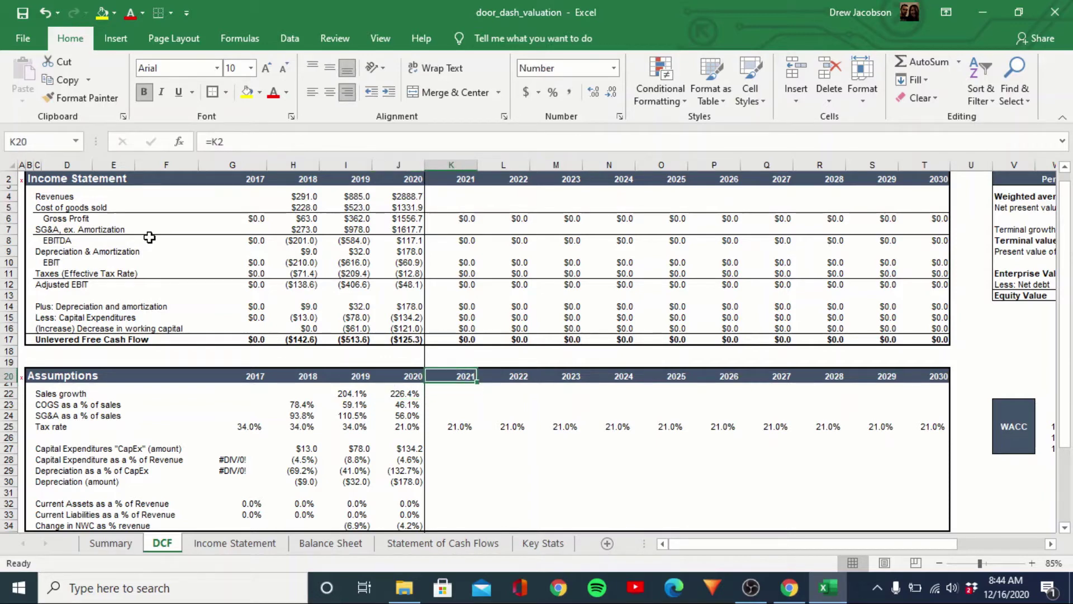
key("Up")
key("Up")
key("Up")
key("Up")
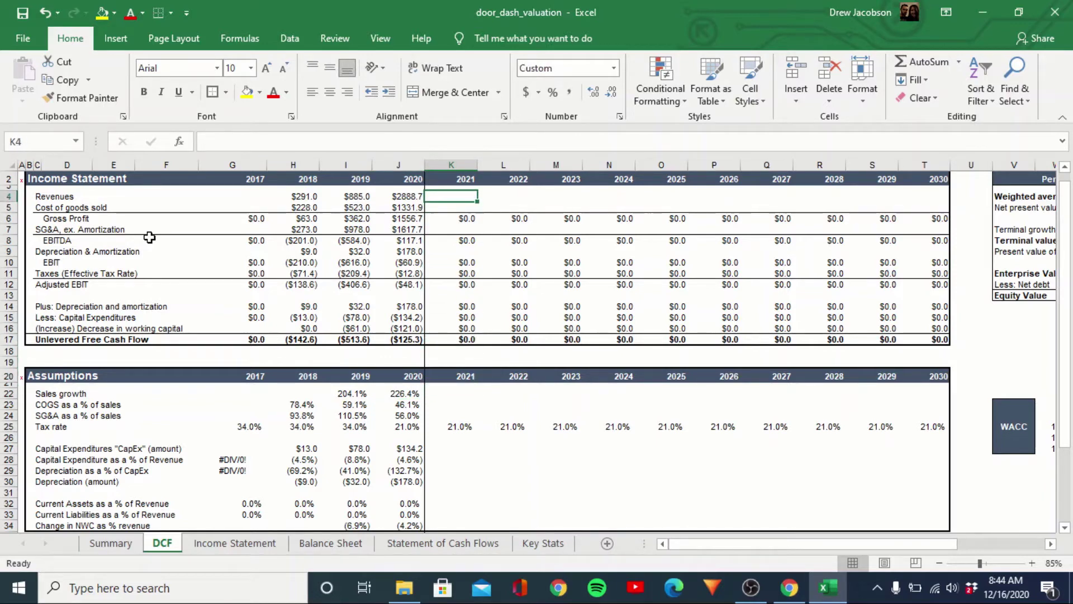
key("Left")
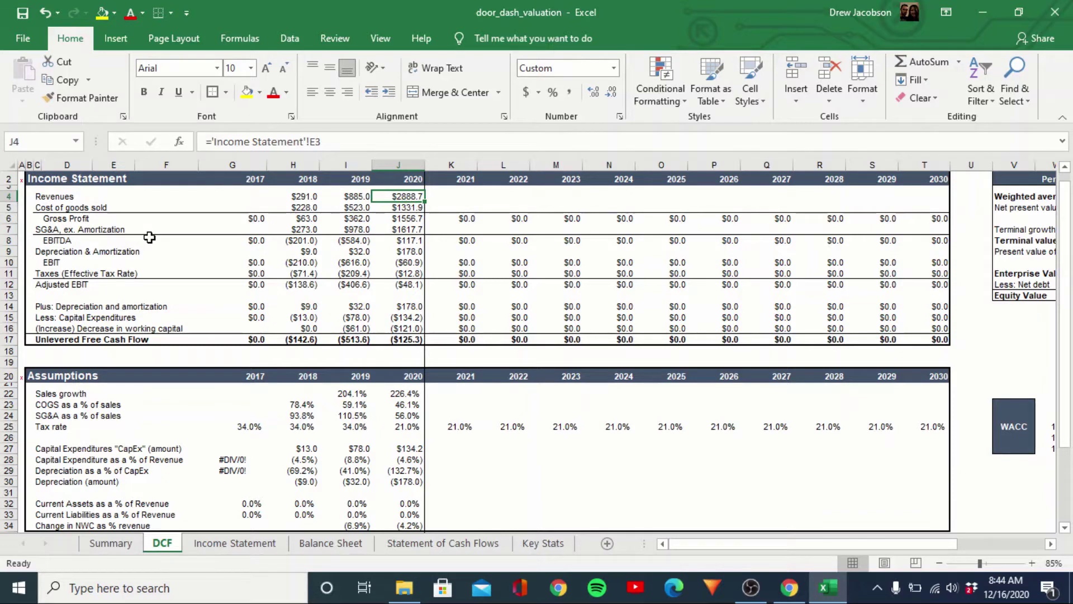
key("Right")
Scroll the 424B4 filing to the U.S. Category Share Based on Total Sales pie charts.
key("alt+Tab")
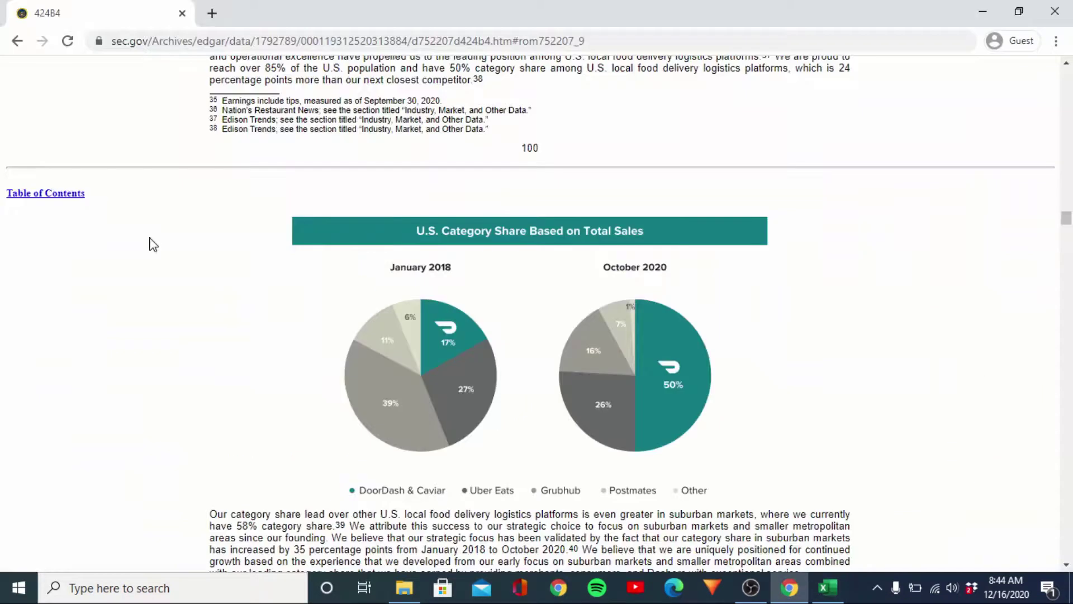
scroll(148, 242, "down", 1)
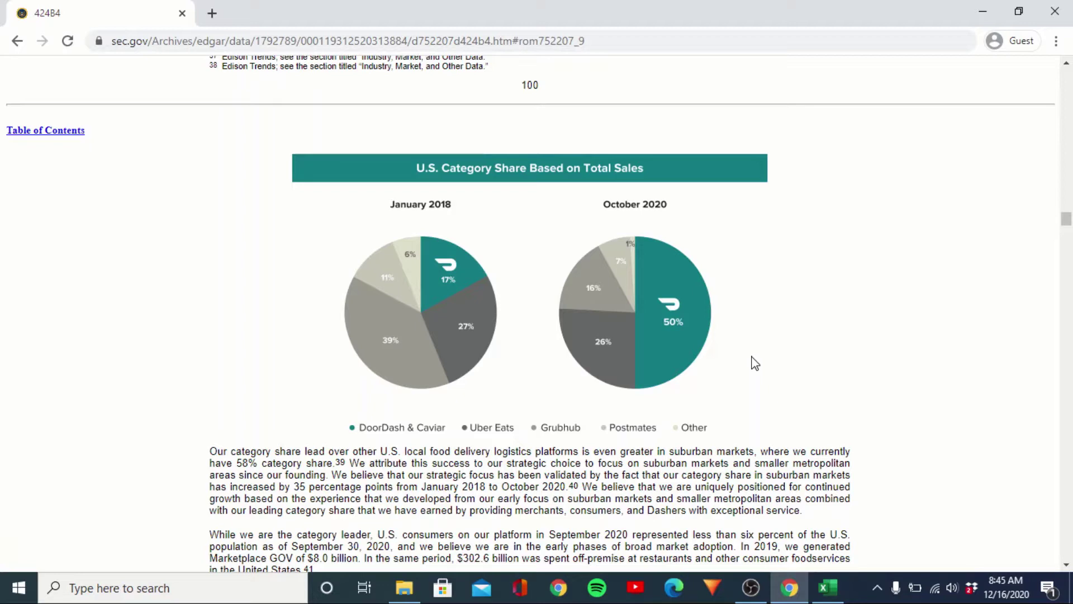
Compare the model's 2018–2020 revenue and COGS figures against the SEC filing.
key("alt+Tab")
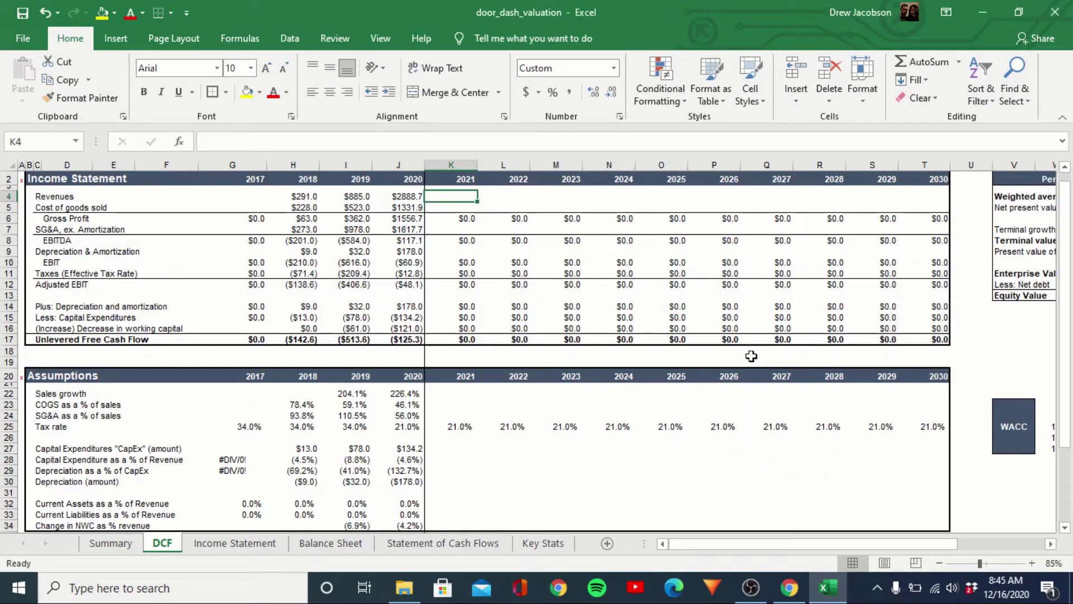
key("Down")
key("Down")
key("Down")
key("Down")
key("Down")
key("Down")
key("Down")
key("Down")
key("Down")
key("Down")
key("Down")
key("Down")
key("Down")
key("Down")
key("Down")
key("Down")
key("Down")
key("Down")
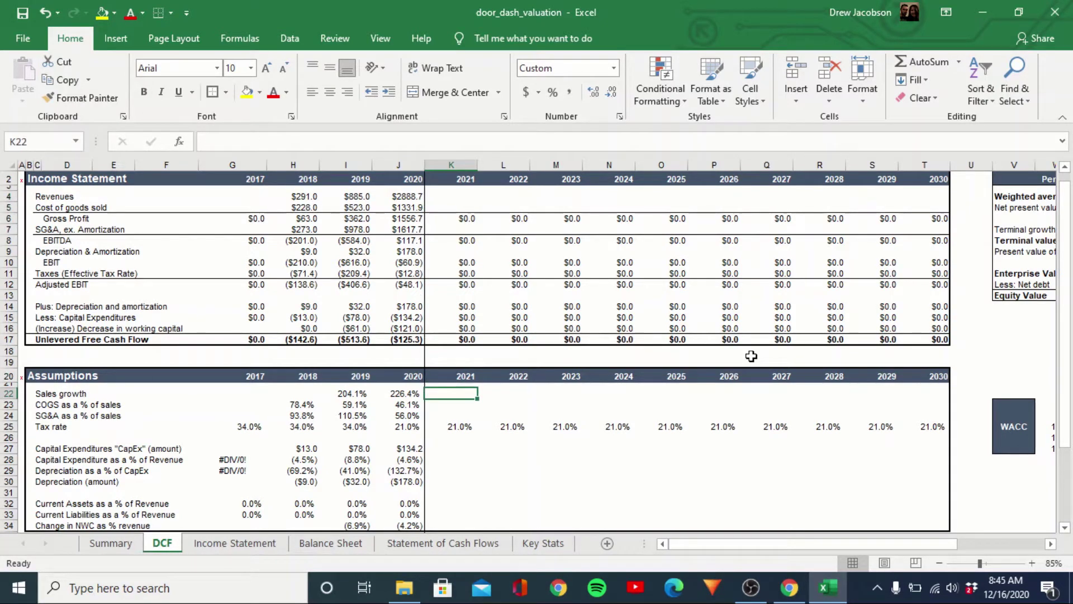
key("alt+Tab")
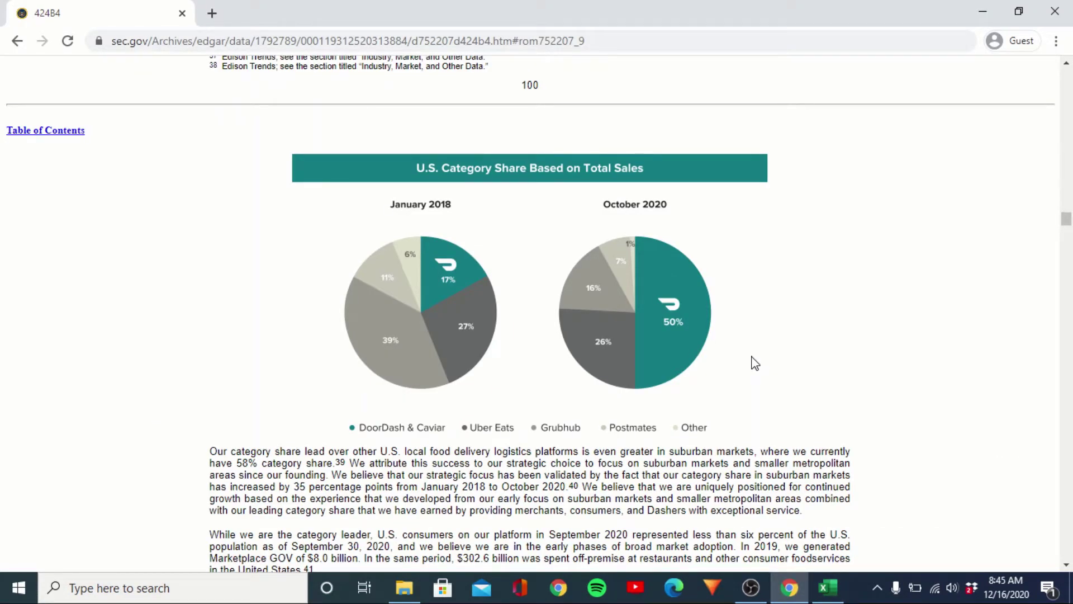
key("alt+Tab")
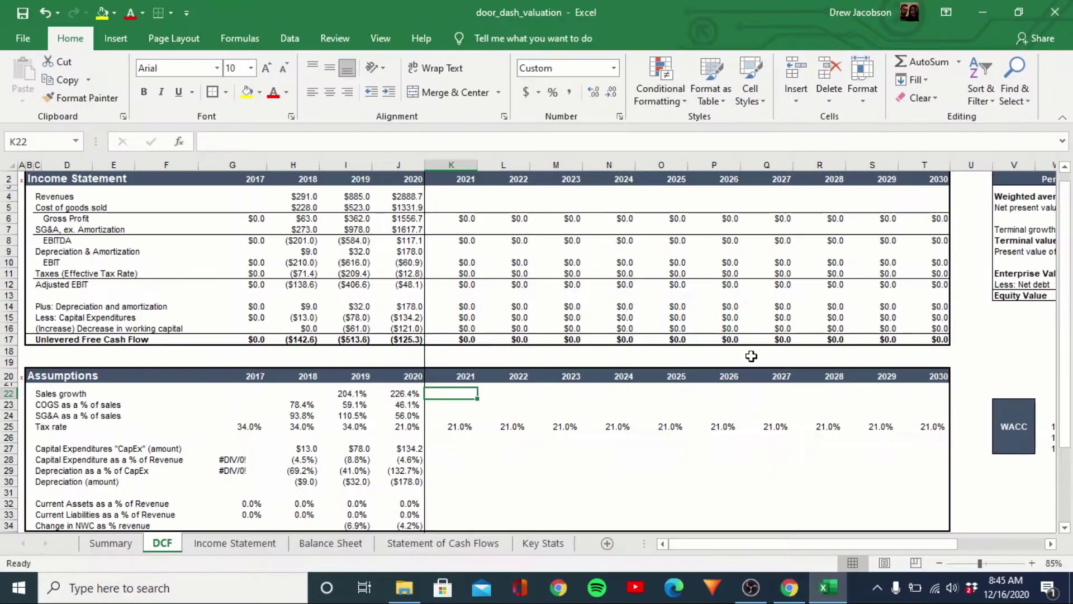
key("Left")
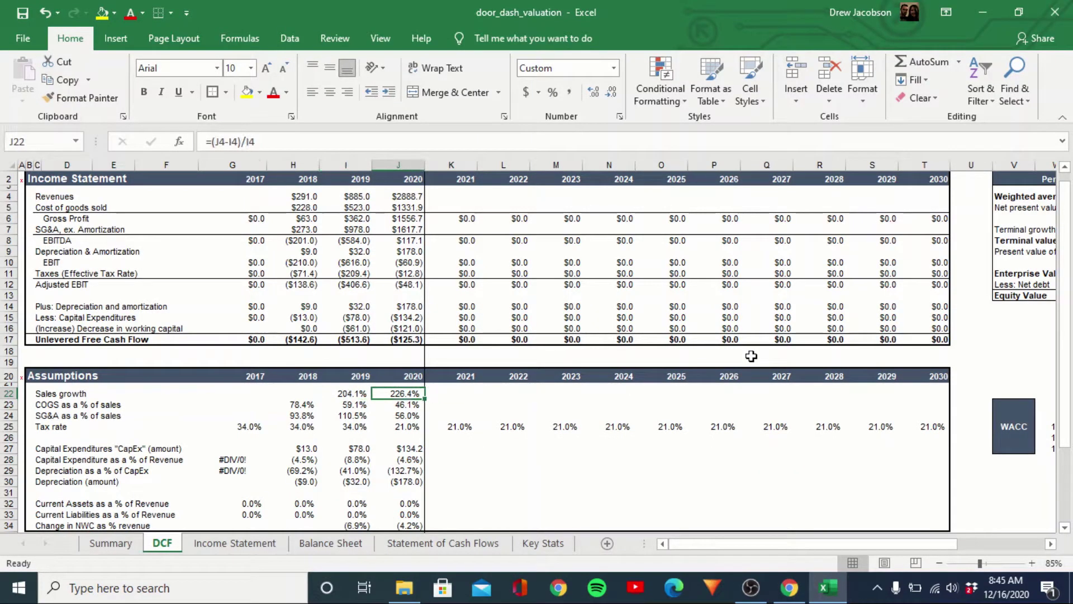
key("Left")
key("Up")
key("Up")
key("Up")
key("Up")
key("Up")
key("Up")
key("Up")
key("Up")
key("Up")
key("Up")
key("Up")
key("Up")
key("Up")
key("Up")
key("Up")
key("Up")
key("Up")
key("Left")
key("shift+Right")
key("shift+Right")
key("shift+Down")
key("alt+Tab")
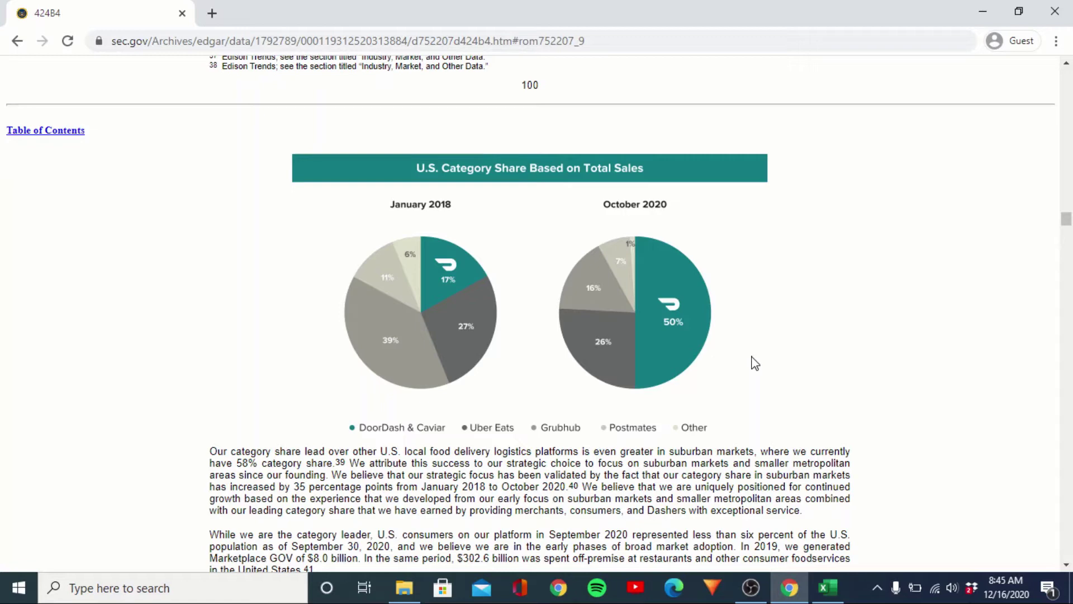
key("alt+Tab")
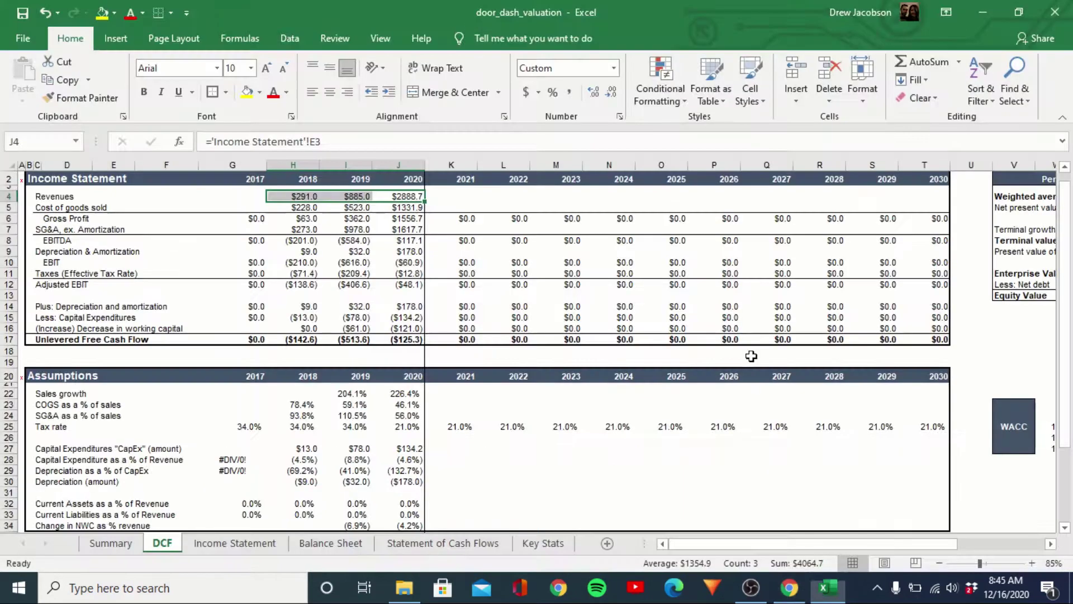
key("Right")
key("Right")
key("Right")
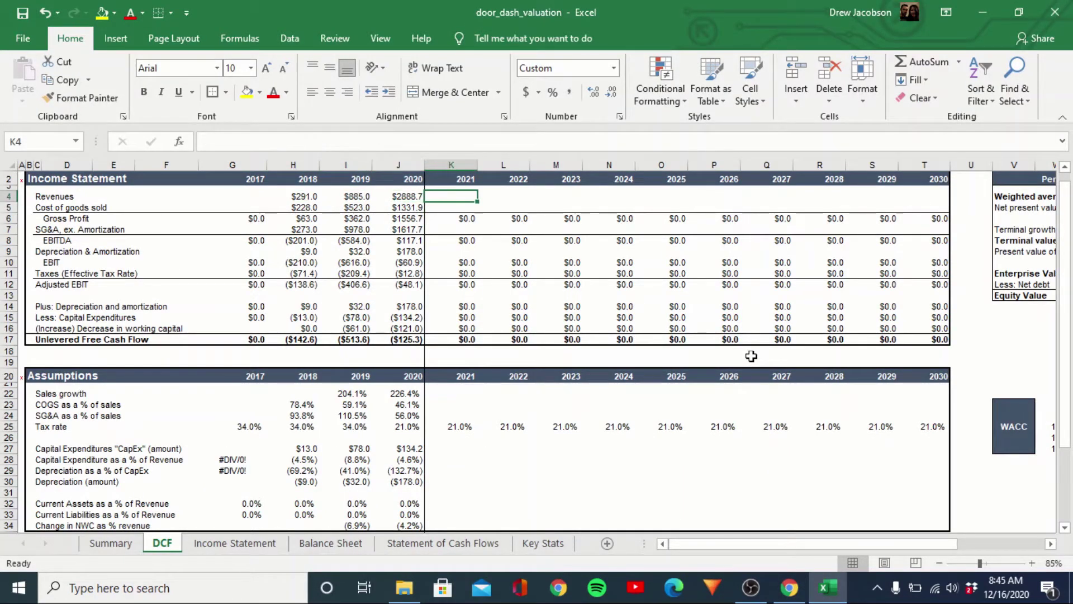
key("Down")
key("Down")
key("Down")
key("Down")
key("Down")
key("Down")
key("Down")
key("Down")
key("Down")
key("Down")
key("Down")
key("Down")
key("Down")
key("Down")
key("Down")
key("Down")
key("Down")
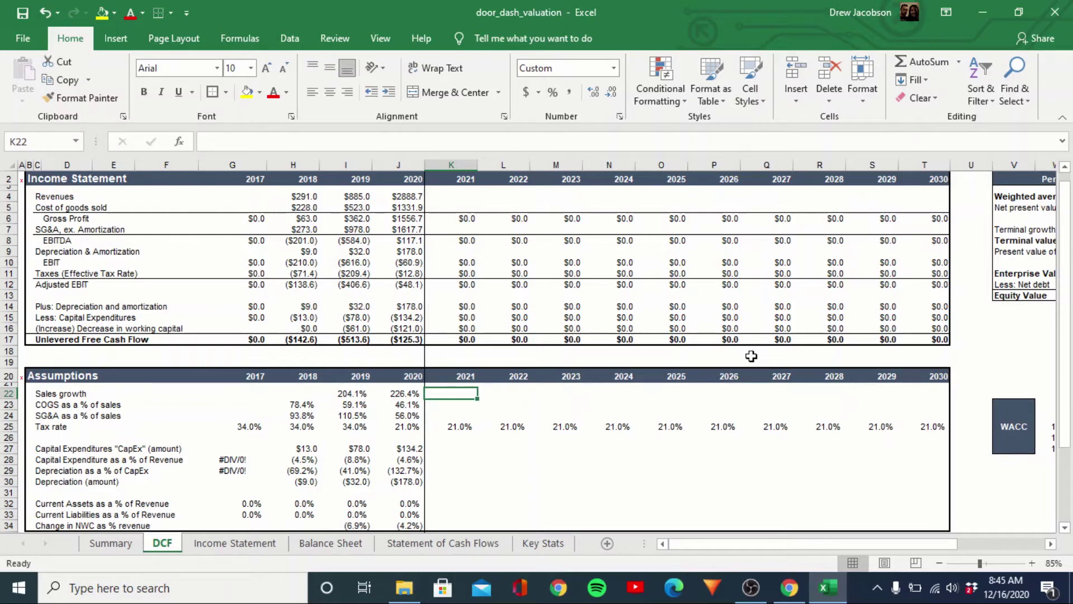
Enter 50% sales growth for 2021 and a 2022 formula five points lower (45.0%).
type("50")
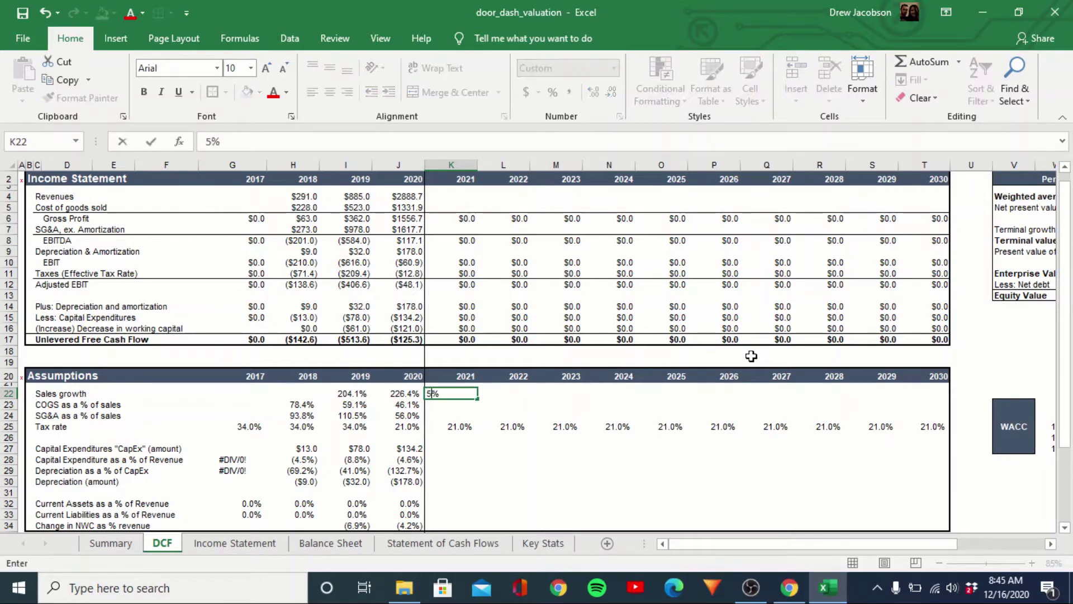
key("Tab")
type("=")
key("Left")
type("->0")
key("Return")
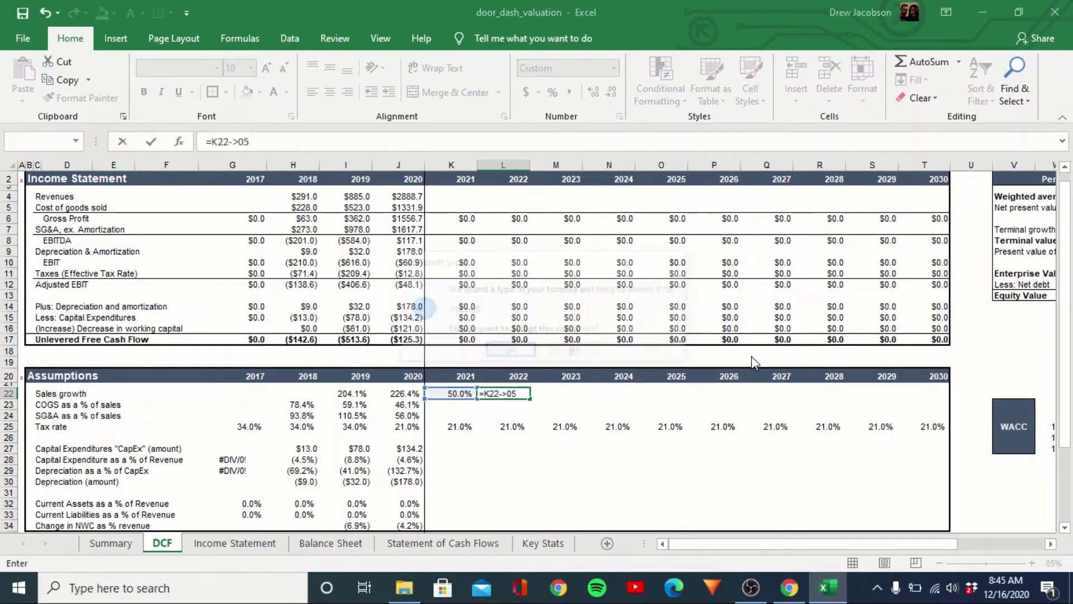
key("Return")
key("F2")
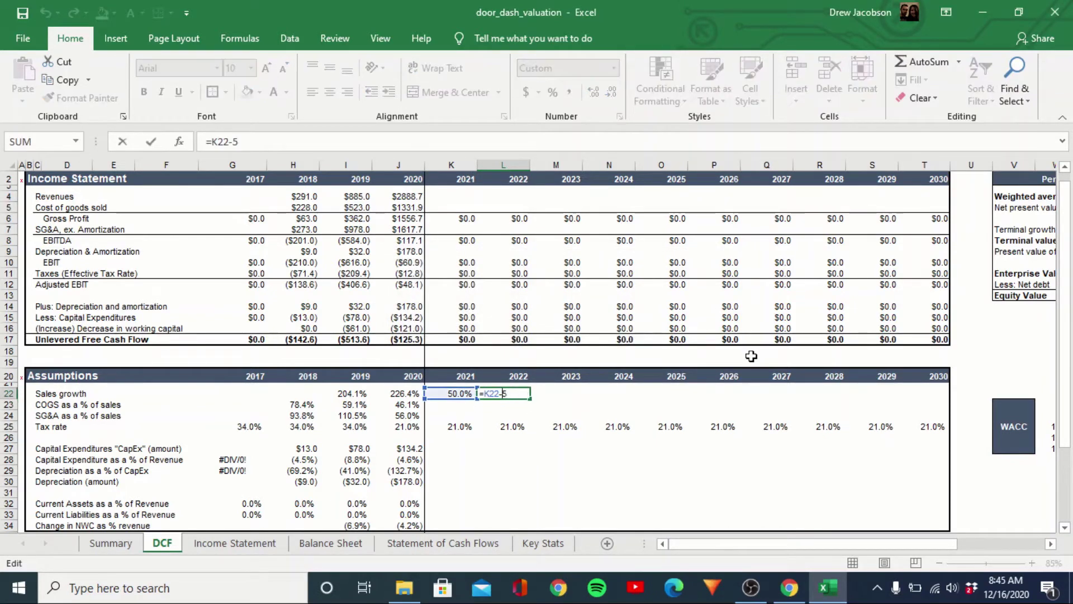
type("%")
key("Return")
key("Up")
Paste the declining growth formula into 2023–2028 and verify the resulting percentages.
key("ctrl+c")
key("Right")
key("shift+Right")
key("shift+Right")
key("shift+Right")
key("shift+Right")
key("shift+Right")
key("ctrl+alt+v")
key("Return")
key("Escape")
key("Left")
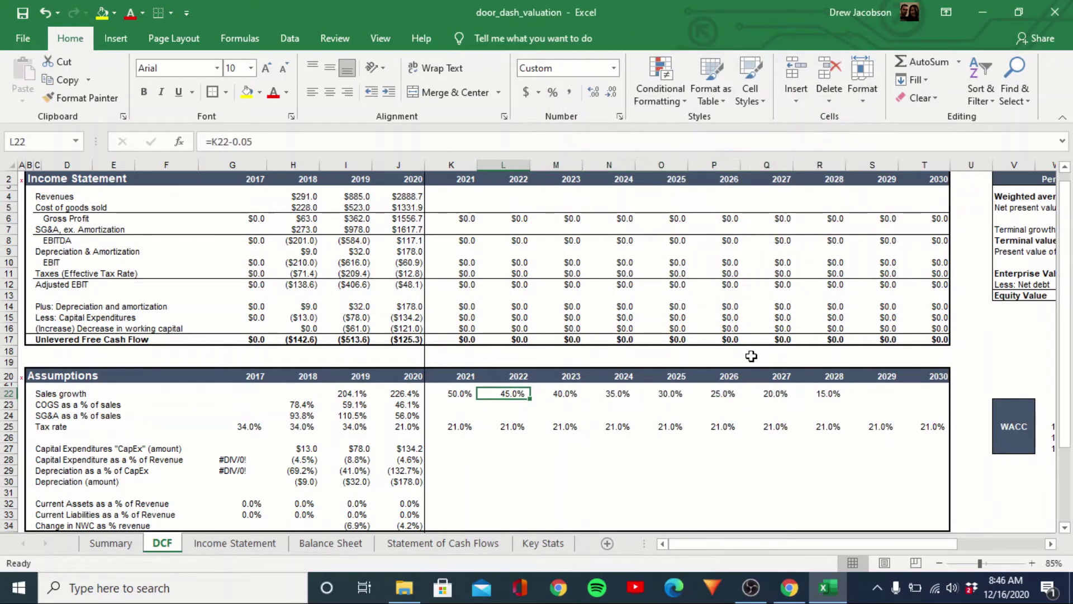
key("Right")
key("Left")
key("Left")
key("Right")
key("Right")
key("Right")
key("Right")
key("Right")
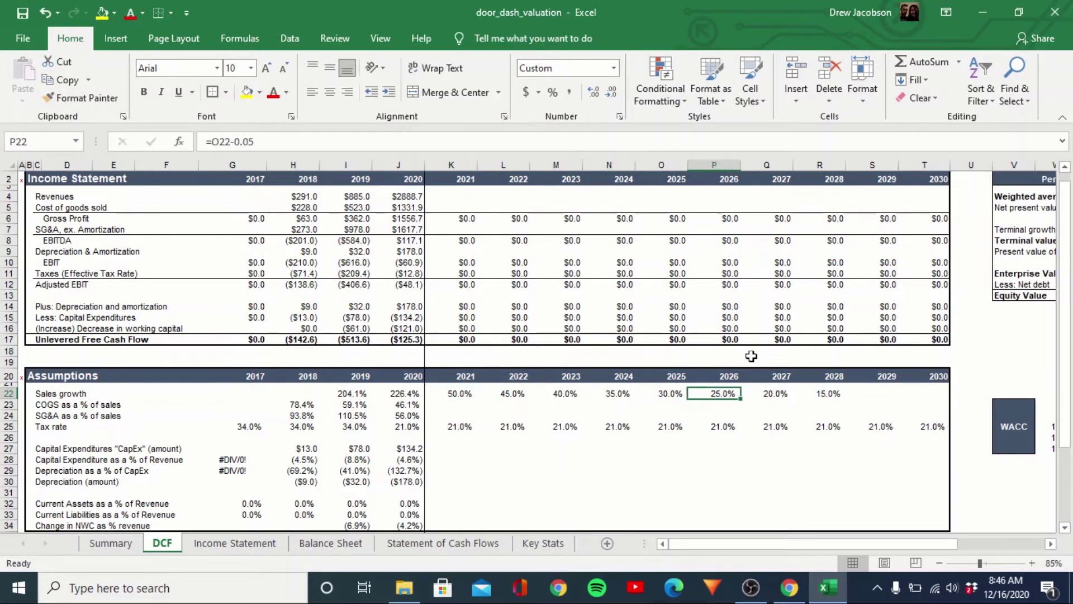
key("Right")
key("Right")
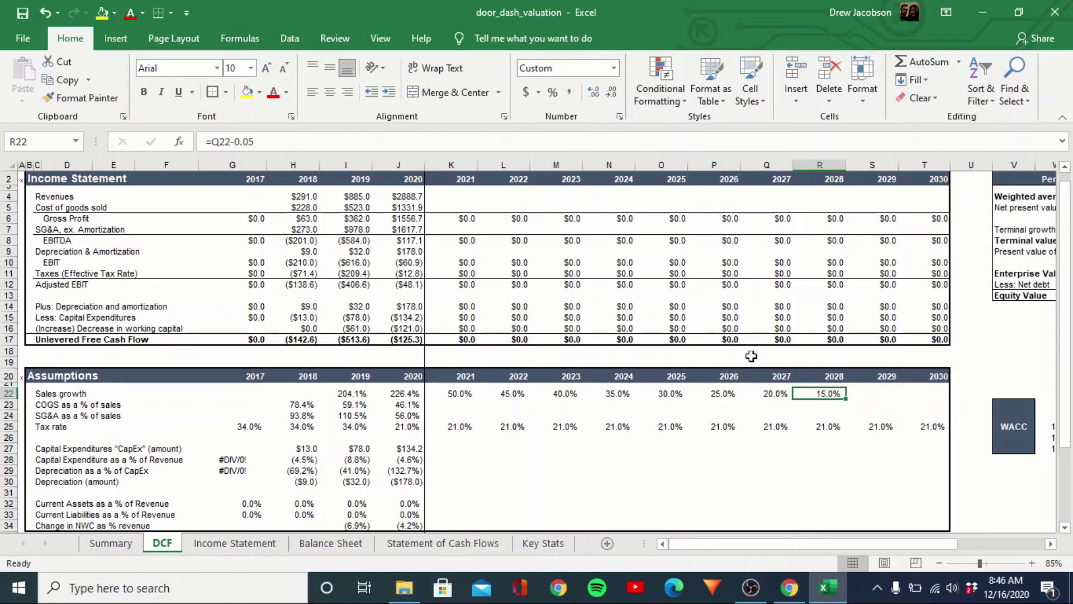
Extend the growth formula into 2029 and 2030 so growth reaches 5.0%.
key("ctrl+c")
key("Right")
key("shift+Right")
key("ctrl+v")
key("Escape")
key("Down")
key("Left")
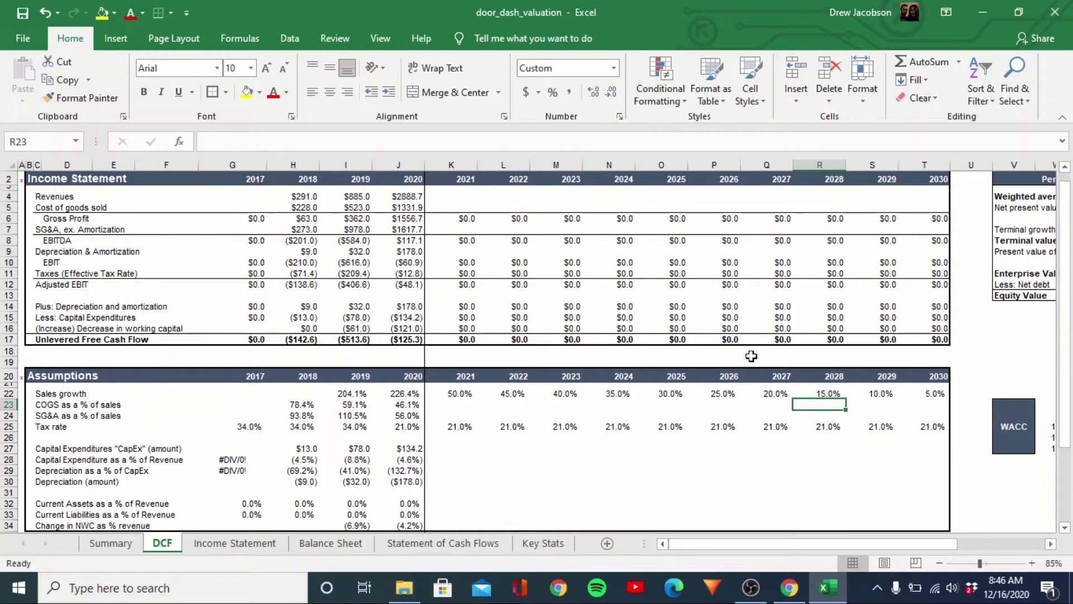
key("Left")
key("Left")
key("Left")
key("Left")
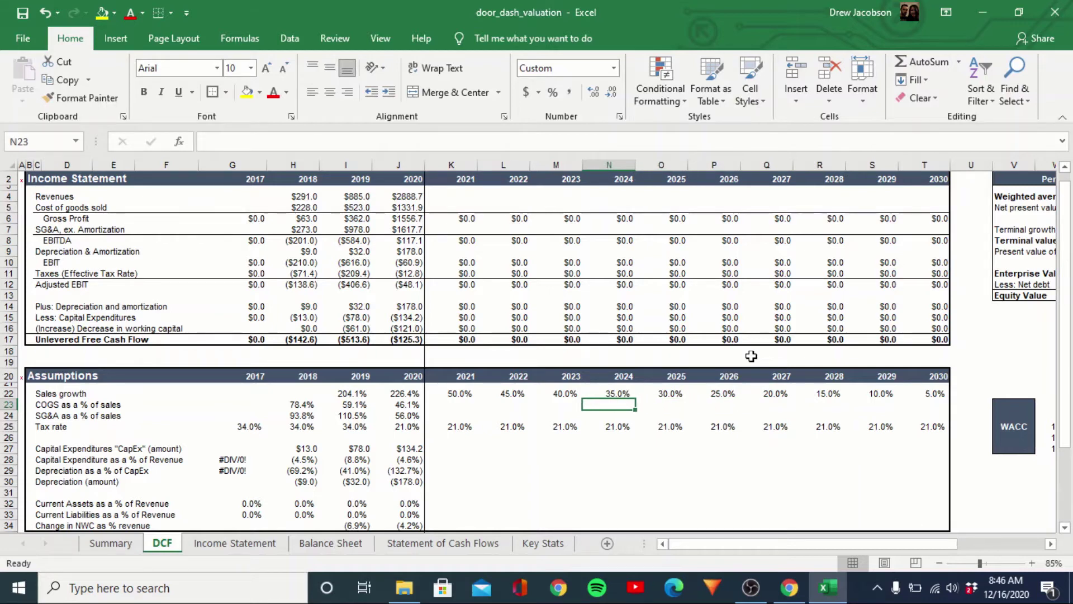
Hold the COGS-to-sales ratio at 2020's 46.1% for every year 2021–2030.
key("Left")
key("Left")
key("Left")
key("Left")
key("Left")
key("Left")
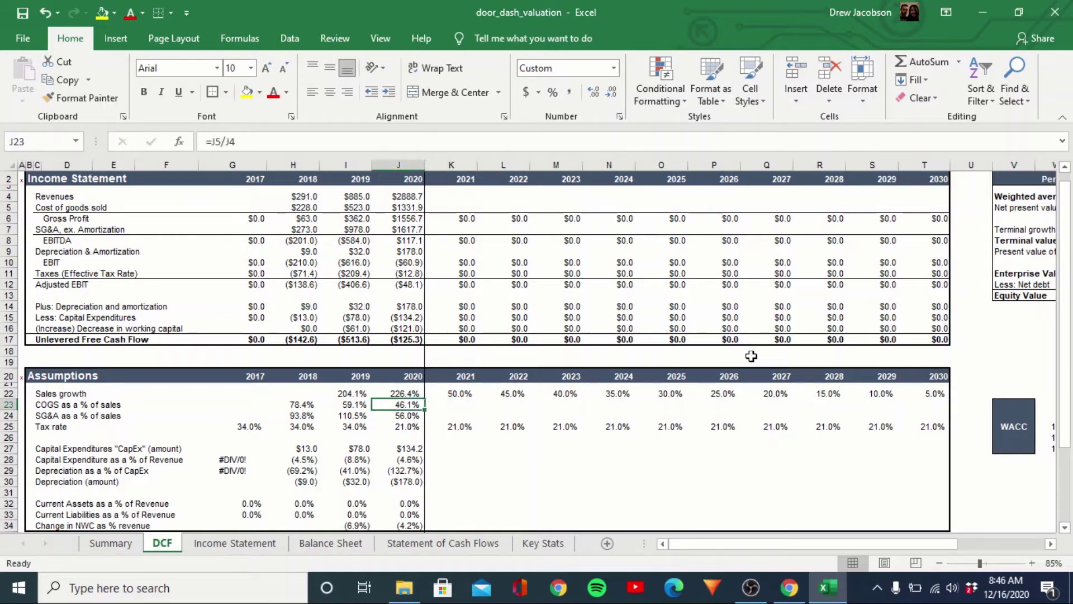
key("Right")
key("Right")
key("Right")
key("Left")
key("ctrl+c")
key("Right")
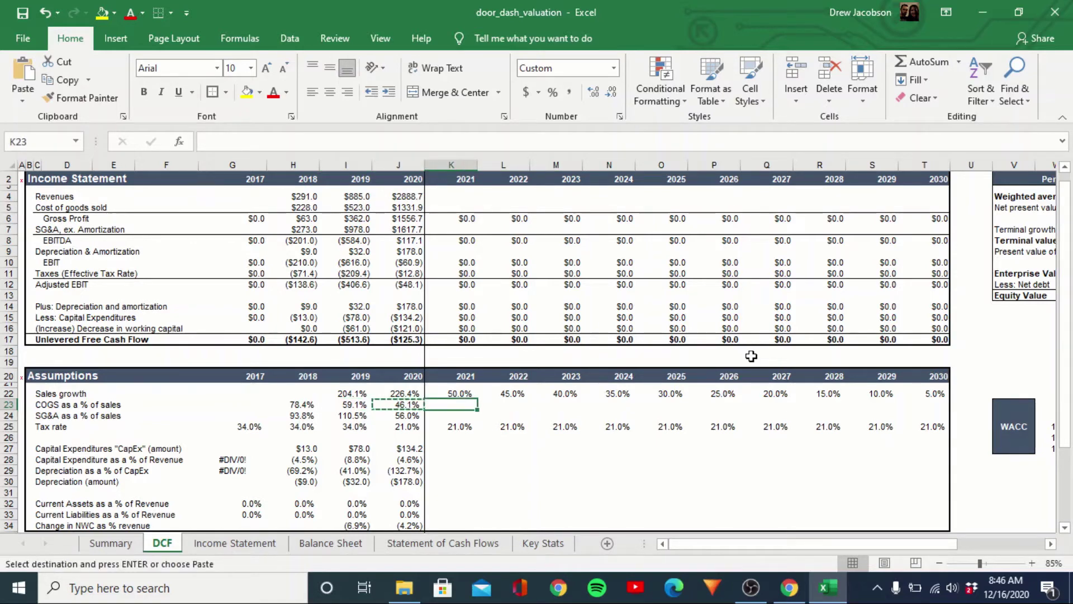
type("=")
key("Left")
key("Return")
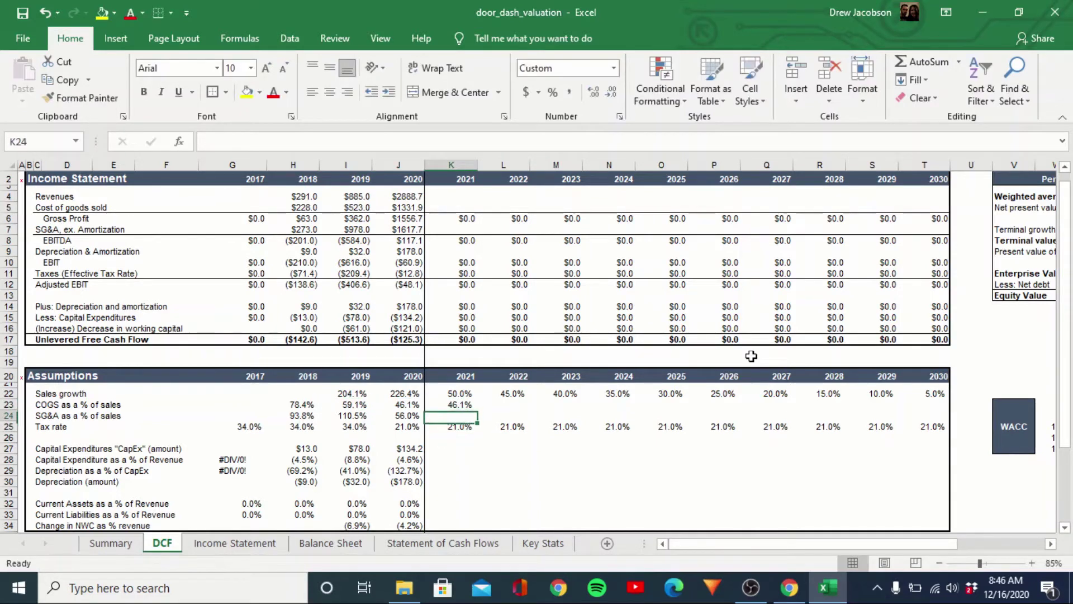
key("Up")
key("ctrl+c")
key("Right")
key("shift+Right")
key("shift+Right")
key("shift+Right")
key("shift+Right")
key("shift+Right")
key("shift+Right")
key("shift+Right")
key("shift+Right")
key("Return")
key("Down")
key("Left")
key("Left")
key("Left")
key("Left")
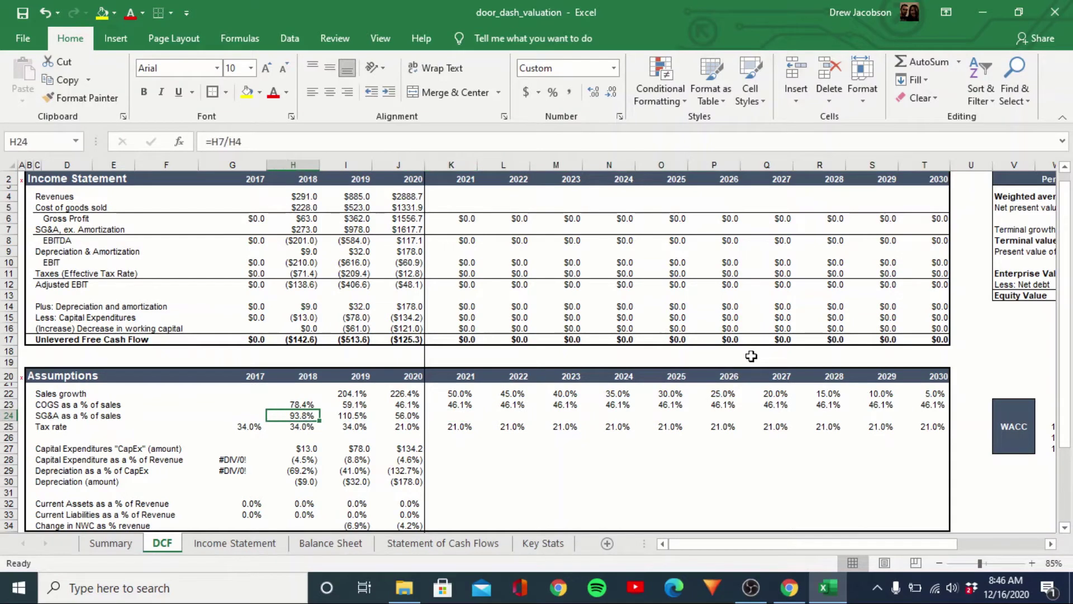
Set 2021 SG&A to the prior year minus 0.02 and copy that formula through 2028.
key("Right")
key("Right")
key("Right")
type("=")
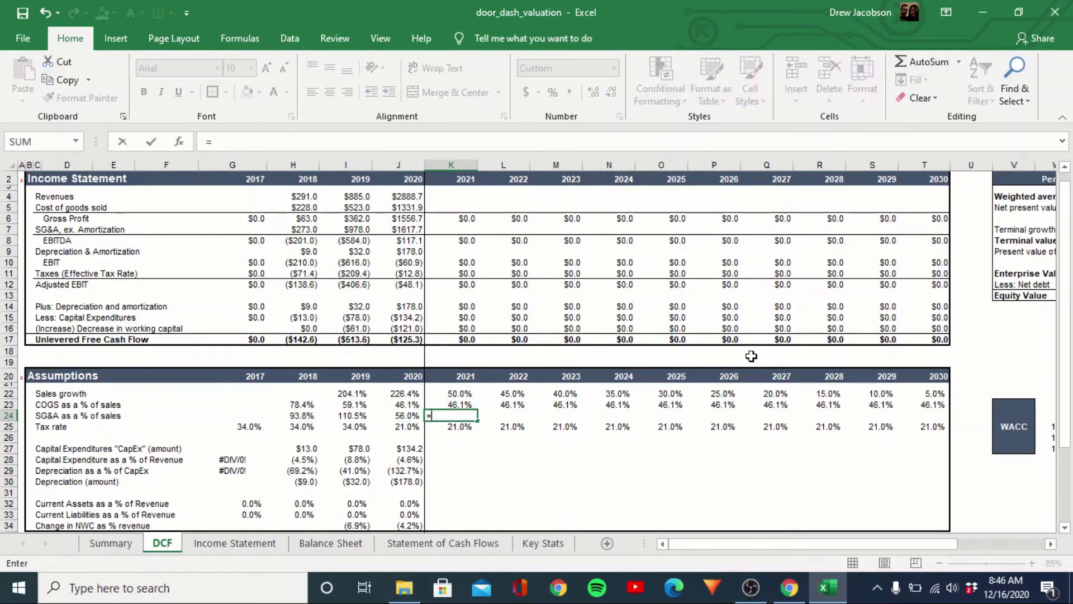
key("Left")
type("-.0")
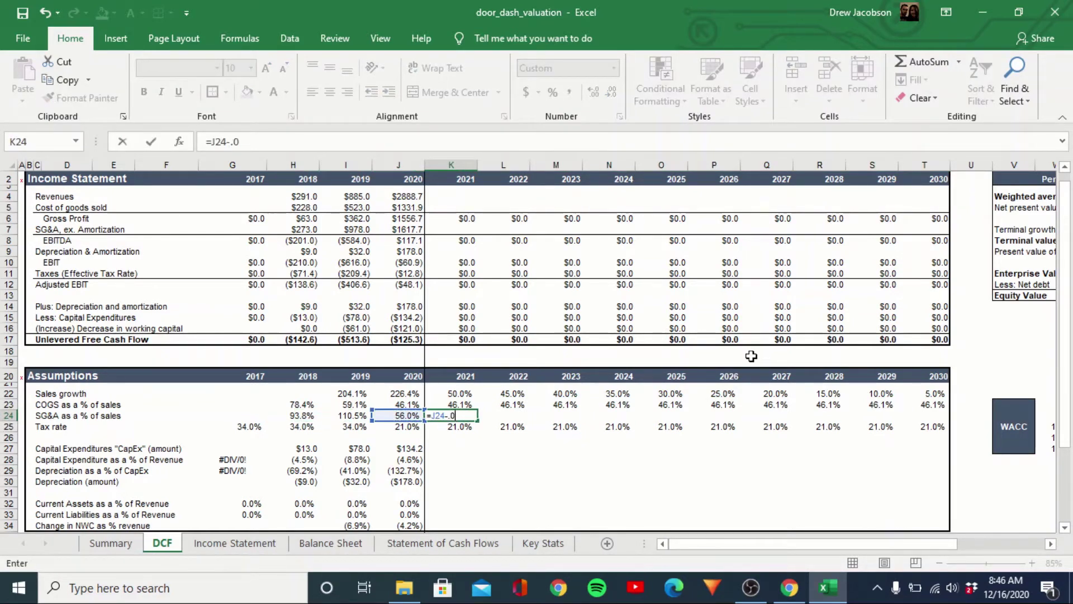
type("2")
key("Return")
key("Up")
key("ctrl+c")
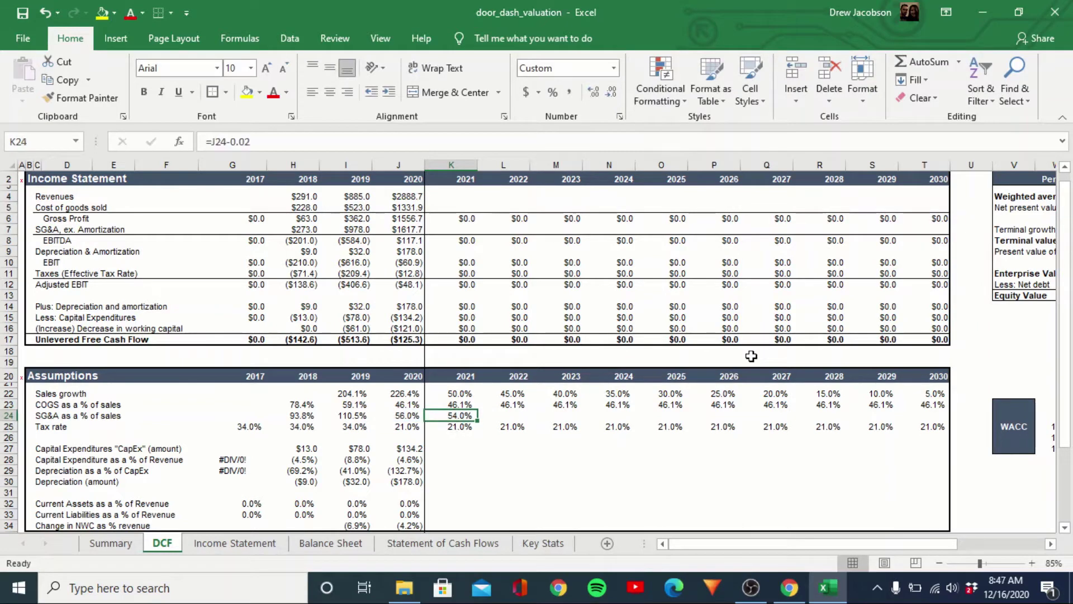
key("Right")
key("shift+Right")
key("shift+Right")
key("shift+Right")
key("shift+Right")
key("shift+Right")
key("shift+Right")
key("ctrl+v")
key("Return")
key("Right")
key("Right")
Enter 40% SG&A for 2029 and copy it into 2030.
key("Right")
key("Right")
key("Right")
key("Right")
key("Right")
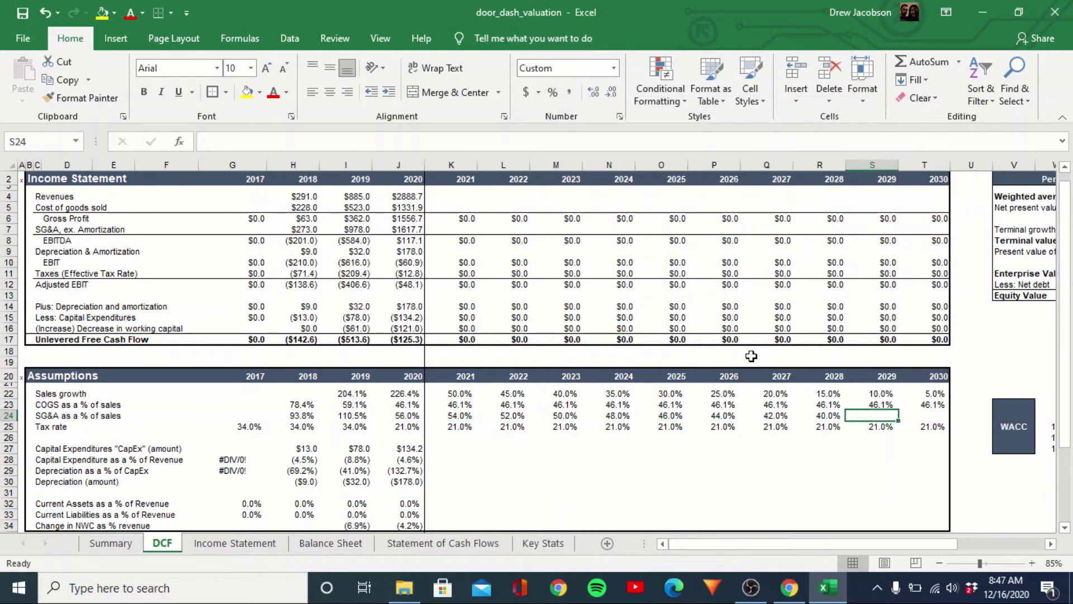
type("40%")
key("Return")
key("Up")
key("ctrl+c")
key("Right")
key("Right")
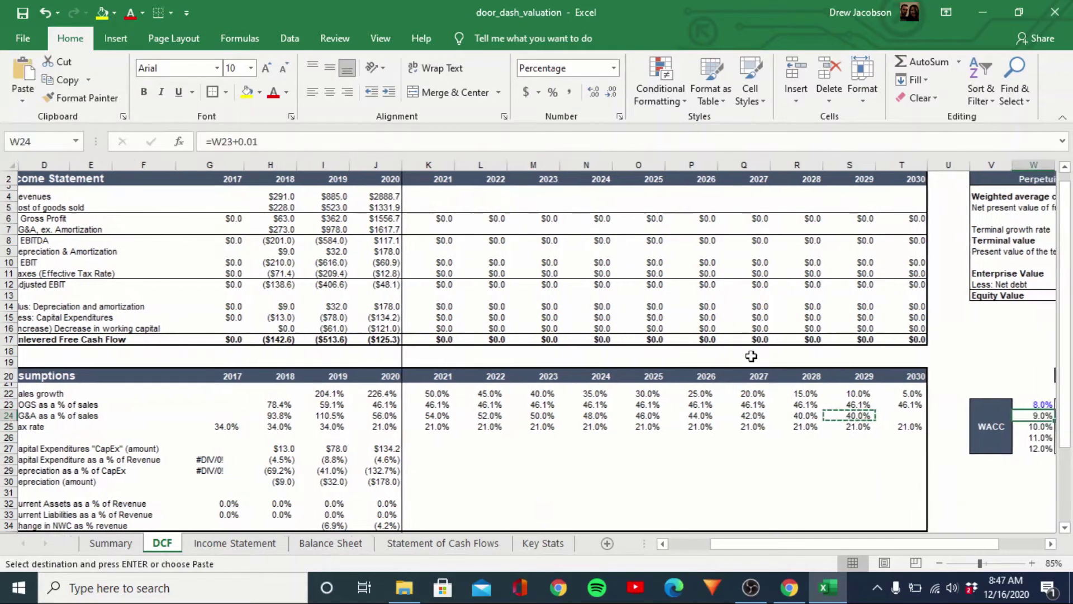
key("Left")
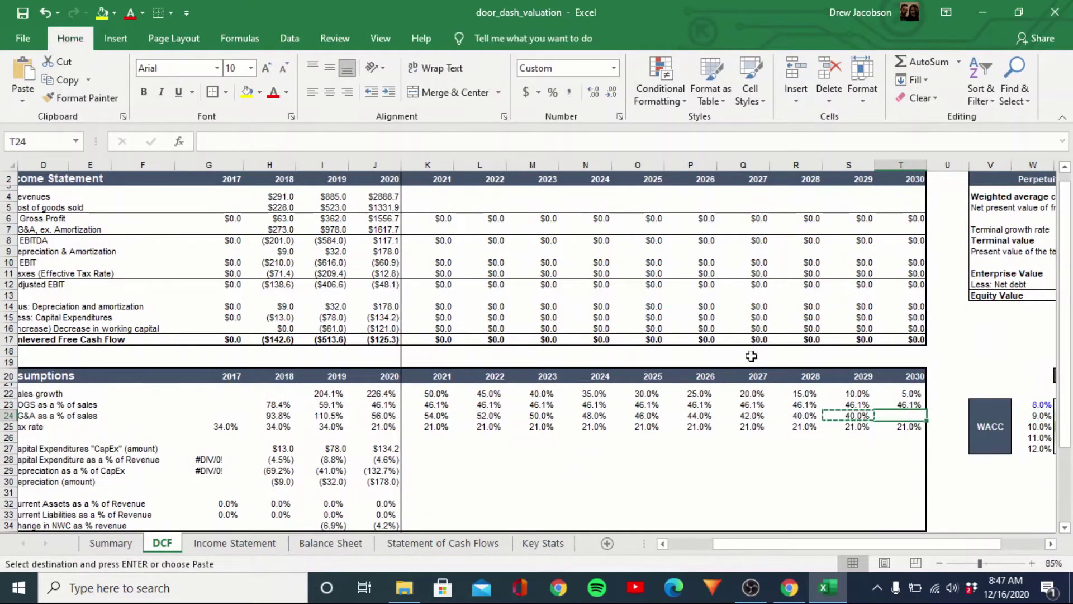
key("Return")
key("Left")
key("Left")
key("Left")
key("Left")
key("Left")
key("Left")
key("Left")
key("Left")
key("Left")
key("Left")
key("Left")
key("Left")
key("Left")
key("Left")
key("Left")
key("Left")
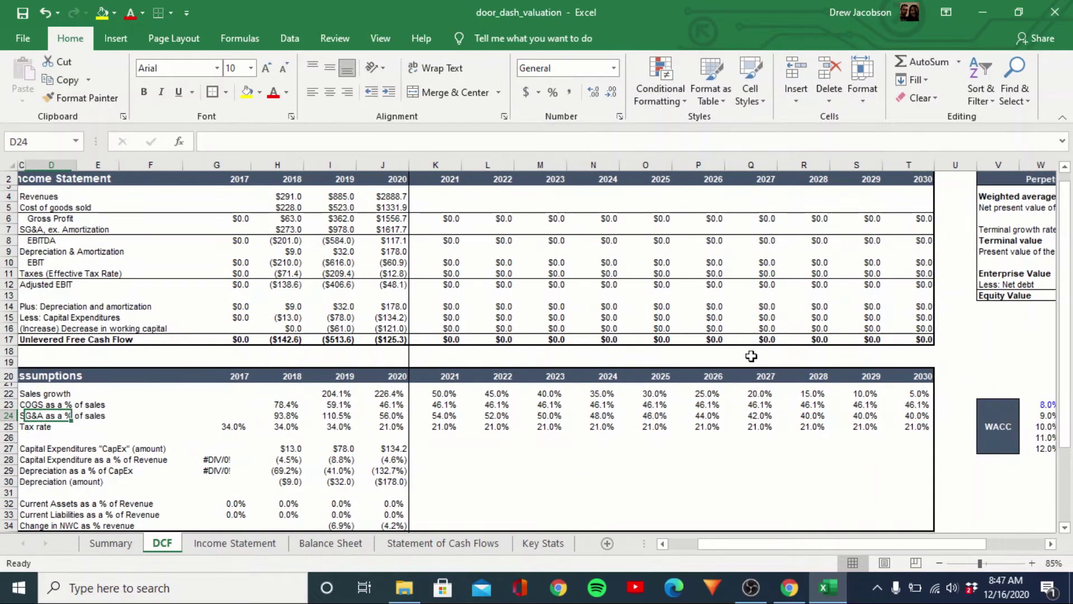
Carry the 2020 capex percentage of (4.6%) into 2021 and paste it across 2022–2030.
key("Right")
key("Right")
key("Right")
key("Right")
key("Right")
key("Right")
key("Down")
key("Down")
key("Down")
key("Down")
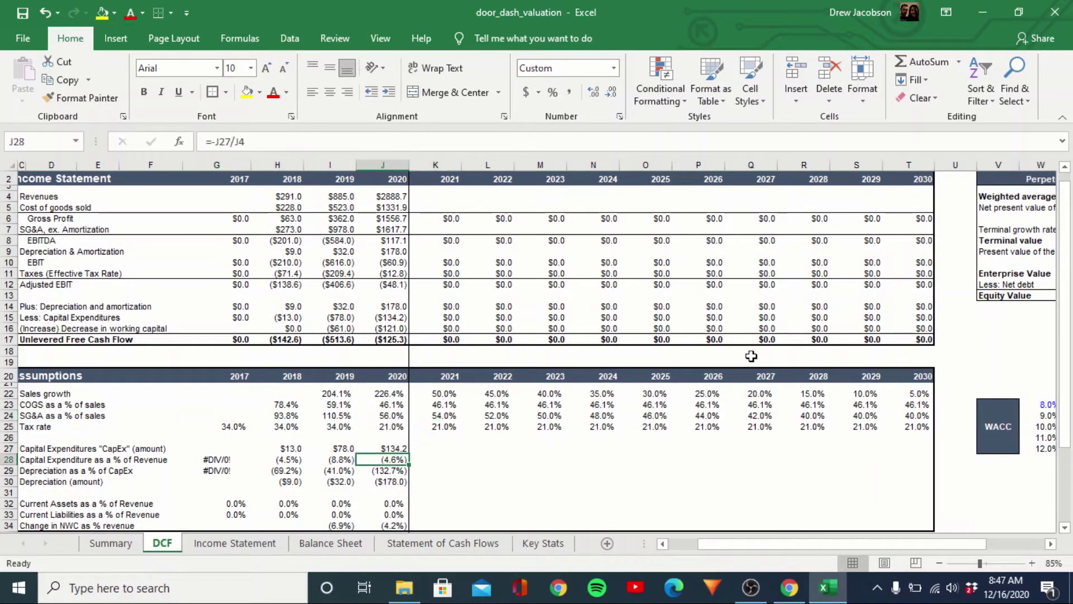
key("Right")
type("=")
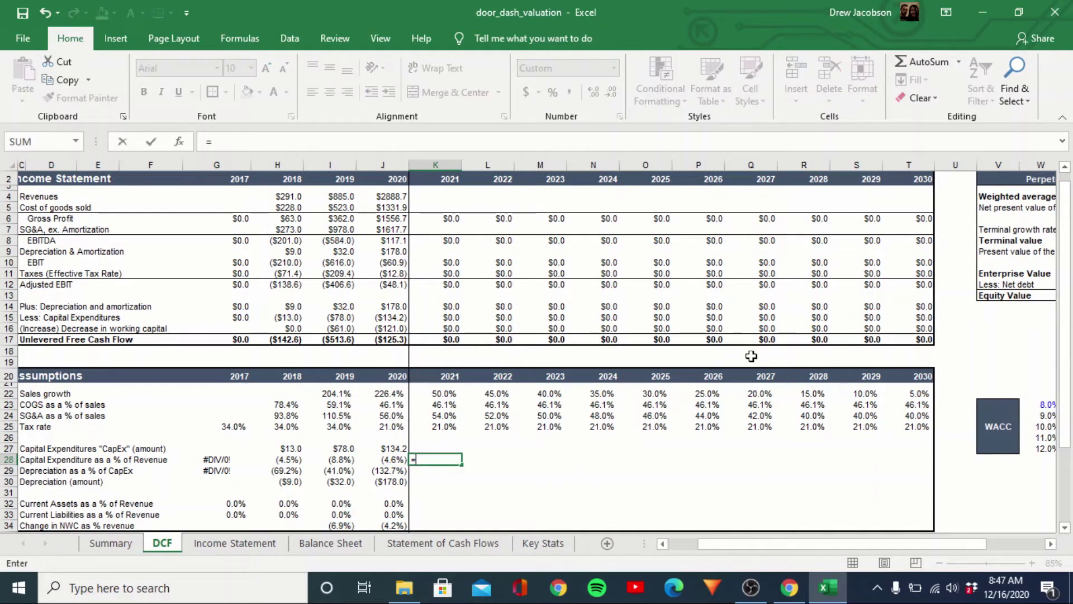
key("Left")
key("Return")
key("Up")
key("ctrl+c")
key("Right")
key("shift+Right")
key("shift+Right")
key("shift+Right")
key("shift+Right")
key("shift+Right")
key("shift+Right")
key("shift+Right")
key("shift+Right")
key("alt")
key("e")
key("s")
key("Return")
Start a 2021 CapEx amount formula from the capex percentage, then cancel the unfinished entry.
key("Escape")
key("Left")
key("Up")
key("Left")
key("Right")
key("Left")
key("Right")
type("=")
key("Down")
type("(")
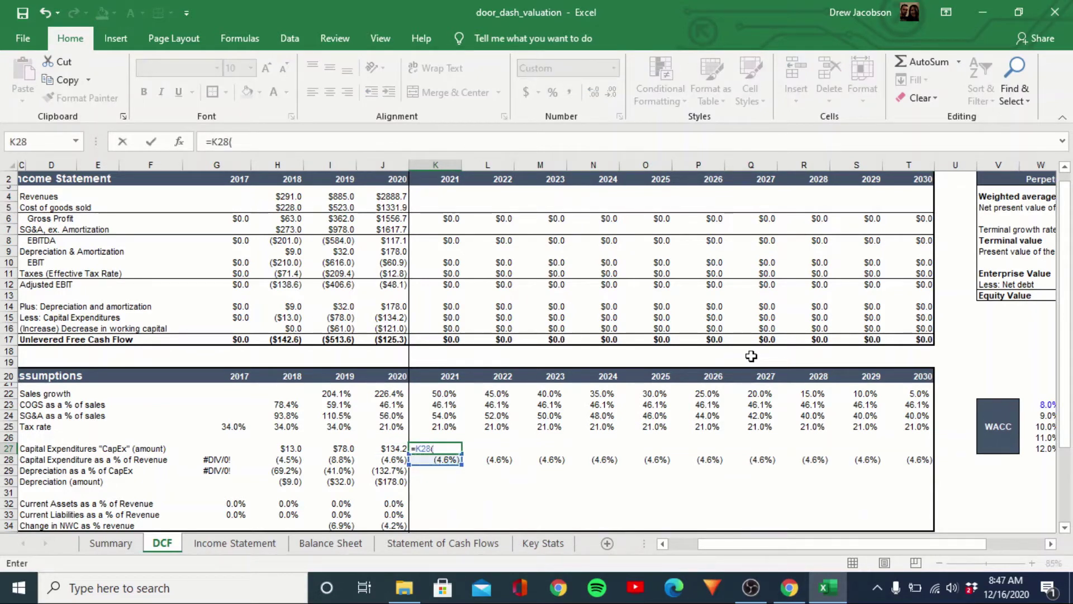
key("Up")
key("Up")
key("Up")
key("Up")
key("Up")
key("Up")
key("Up")
key("Up")
key("Up")
key("Up")
key("Up")
key("Up")
key("Up")
key("Up")
key("Up")
key("Up")
key("Up")
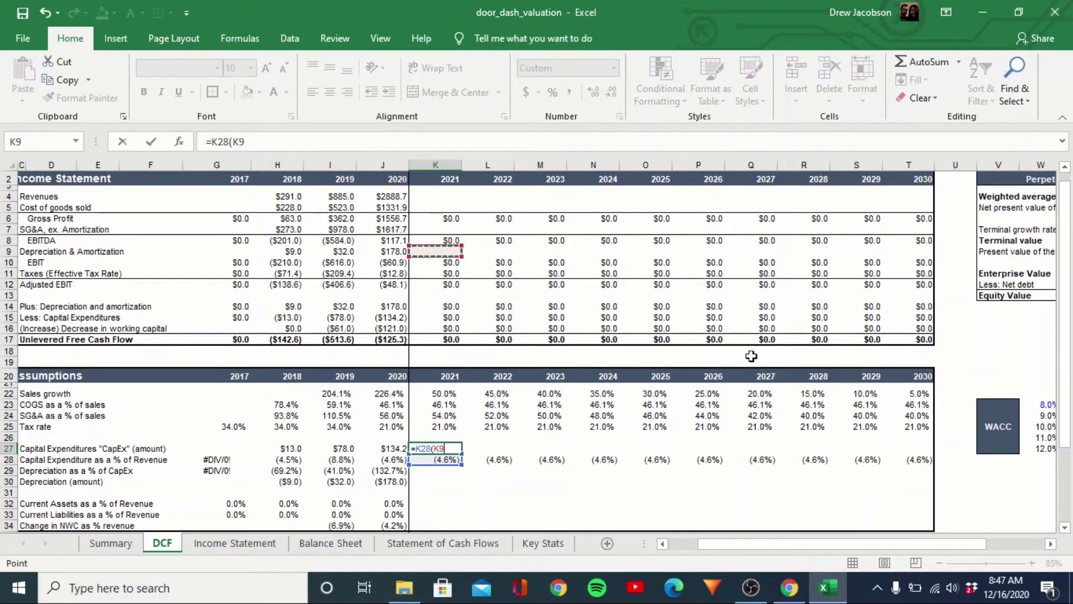
type("-")
key("Up")
key("Up")
key("Up")
key("Up")
key("Up")
key("Escape")
Enter the 2021 CapEx amount as capex percentage times negative 2021 revenue (=K28*-K4).
key("Down")
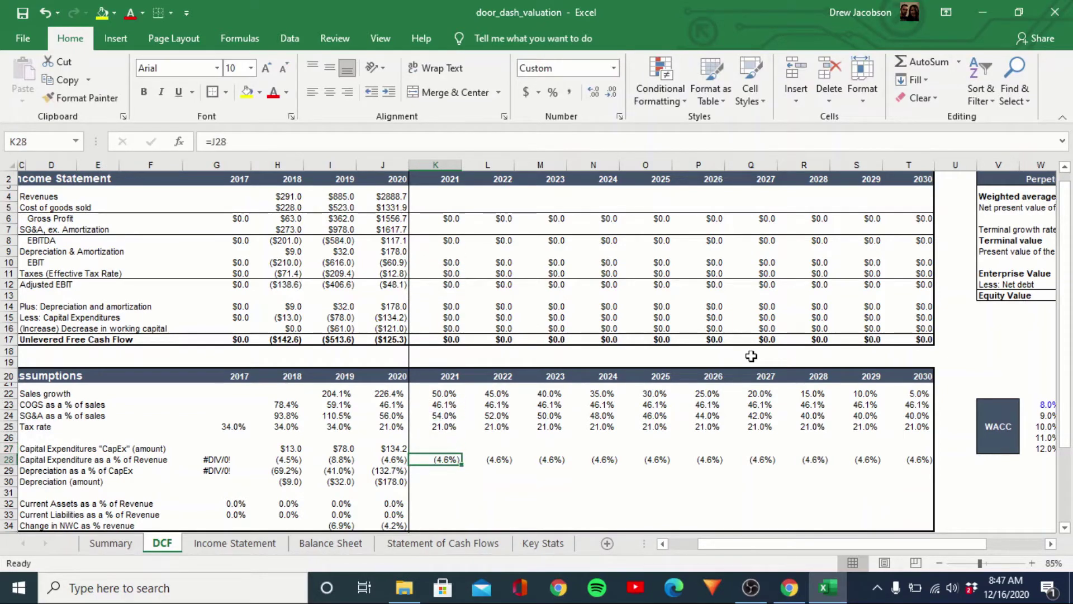
key("Up")
type("=")
key("Down")
type("(")
type("-")
key("Up")
key("Up")
key("Up")
key("Up")
key("Up")
key("Up")
key("Up")
key("Up")
key("Up")
key("Up")
key("Up")
key("Up")
key("Up")
key("Up")
key("Up")
key("Up")
key("Up")
key("Up")
key("Up")
key("Up")
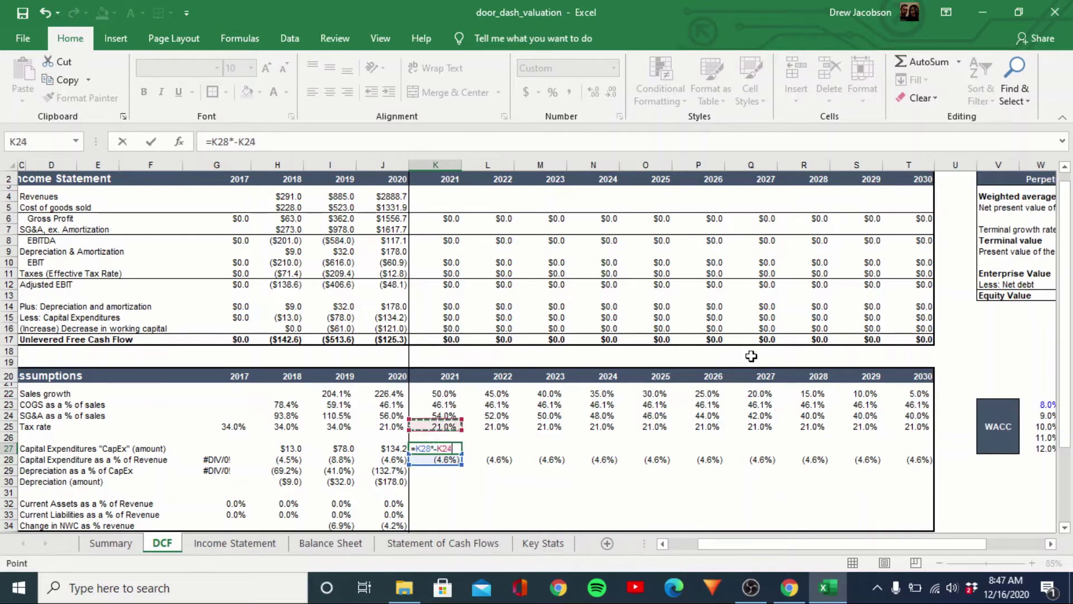
key("Return")
Paste the CapEx amount formula as formulas only across 2022–2030.
key("Up")
key("ctrl+c")
key("shift+Right")
key("shift+Right")
key("shift+Right")
key("shift+Right")
key("shift+Right")
key("shift+Right")
key("shift+Right")
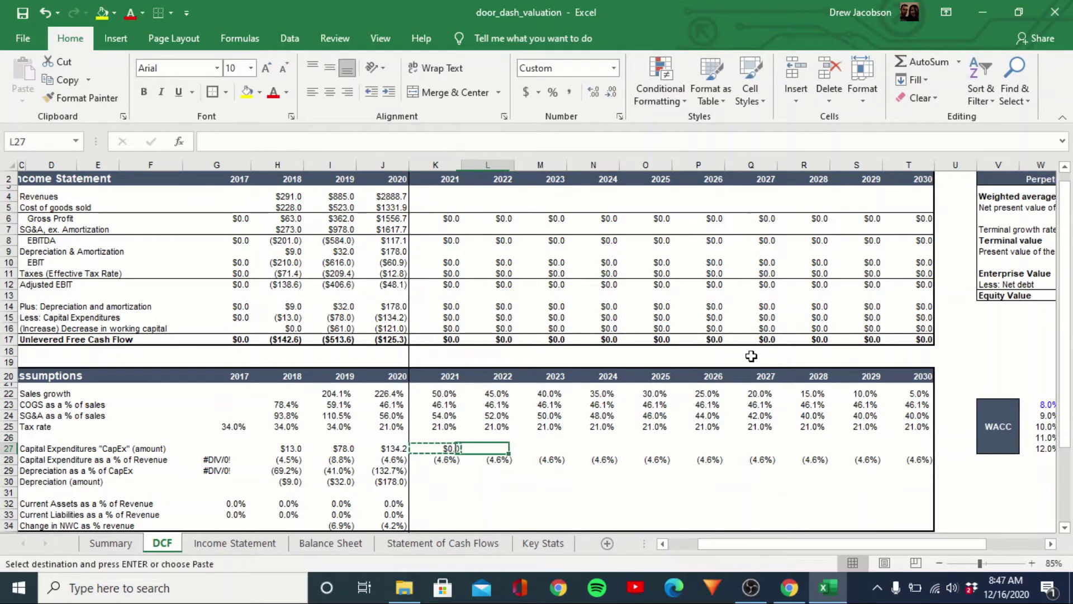
key("shift+Right")
key("ctrl+alt+v")
key("f")
key("Return")
key("Down")
key("Left")
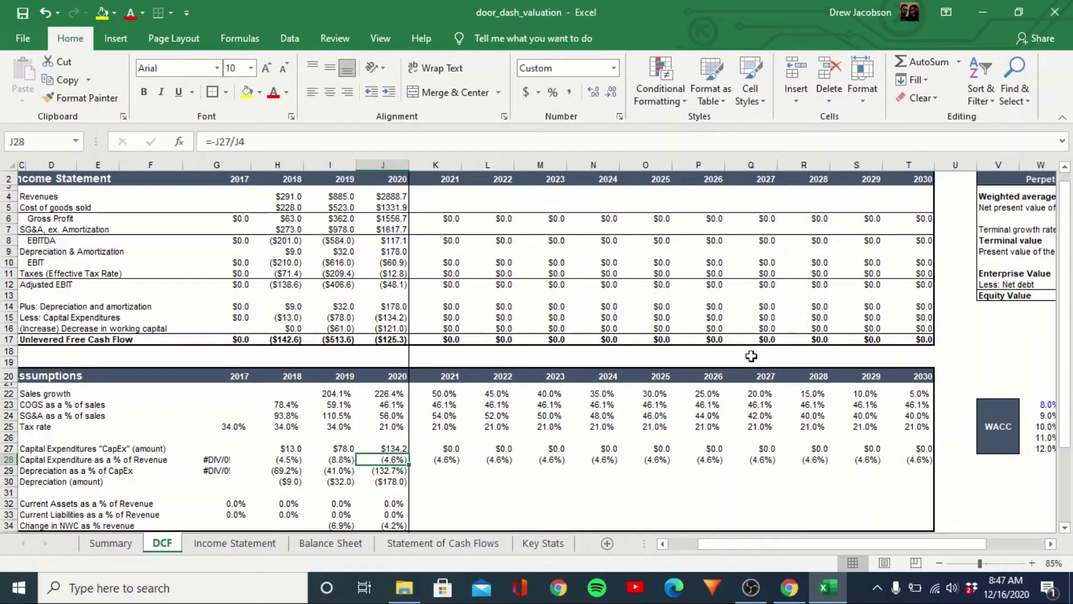
key("Down")
key("Right")
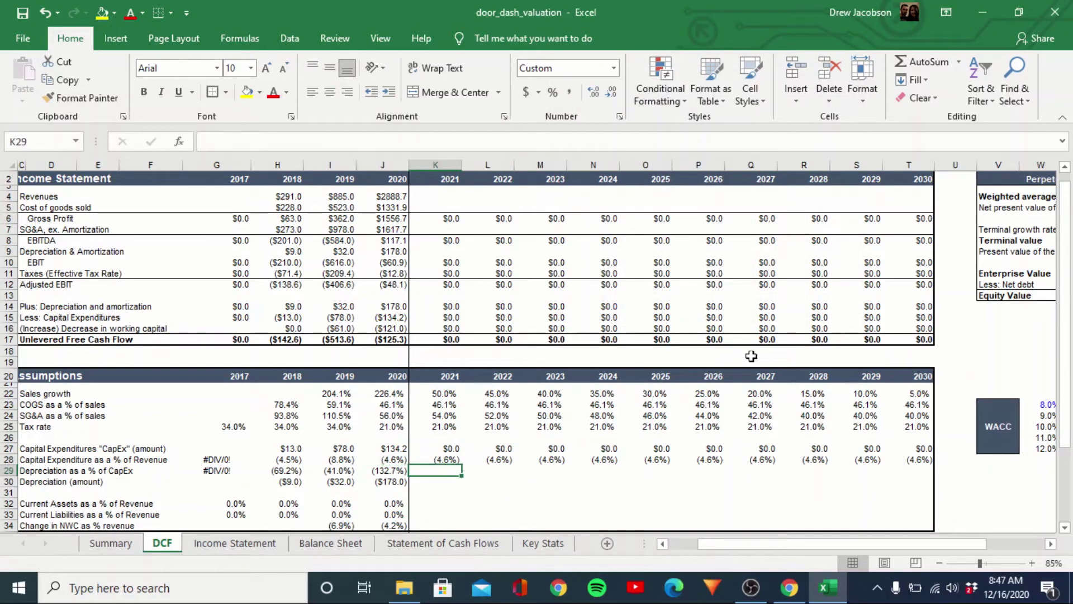
Set 2021 depreciation to (80.0%) of CapEx and paste it across 2022–2030.
type("-80")
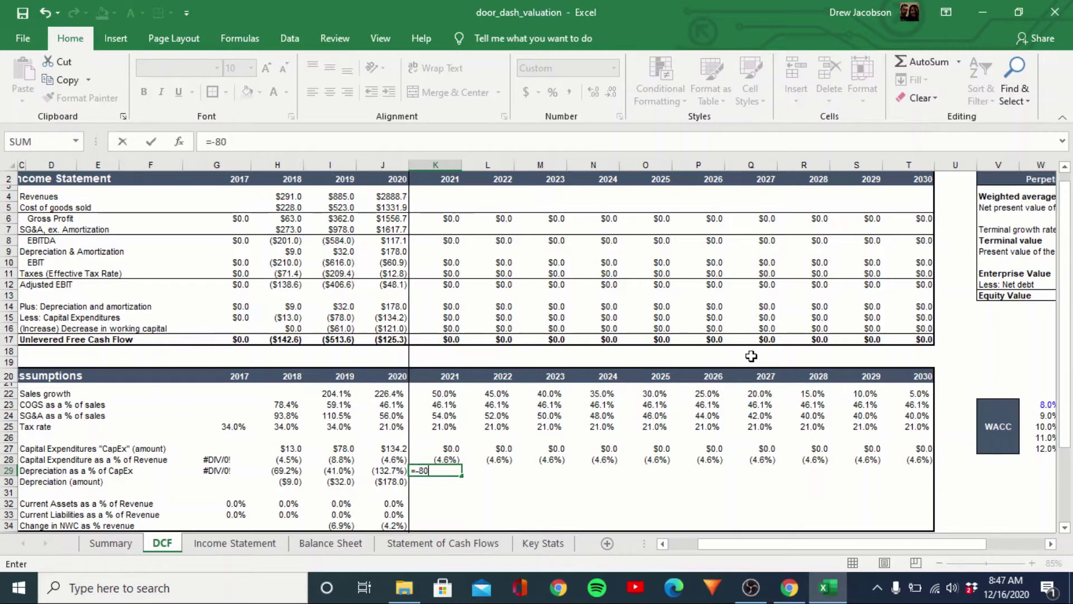
key("Return")
key("Up")
type("=.")
type("8")
key("ctrl+Return")
key("ctrl+c")
key("Right")
key("shift+Right")
key("shift+Right")
key("shift+Right")
key("shift+Right")
key("shift+Right")
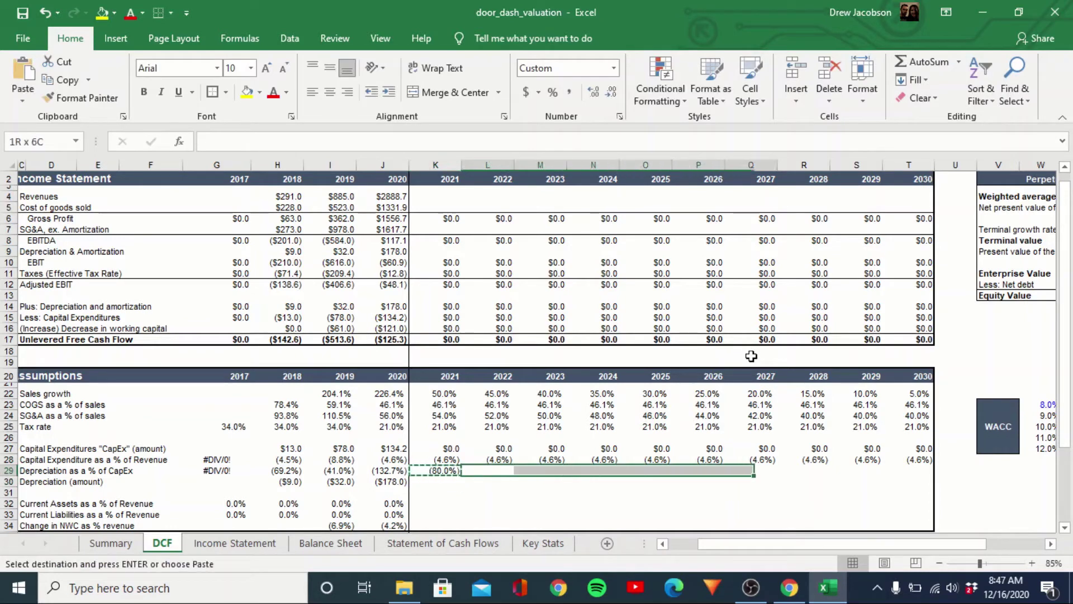
key("shift+Right")
key("shift+Right")
key("shift+Right")
key("ctrl+v")
key("Escape")
Enter a first 2021 depreciation amount formula multiplying the depreciation percentage by the row above.
key("Left")
key("Down")
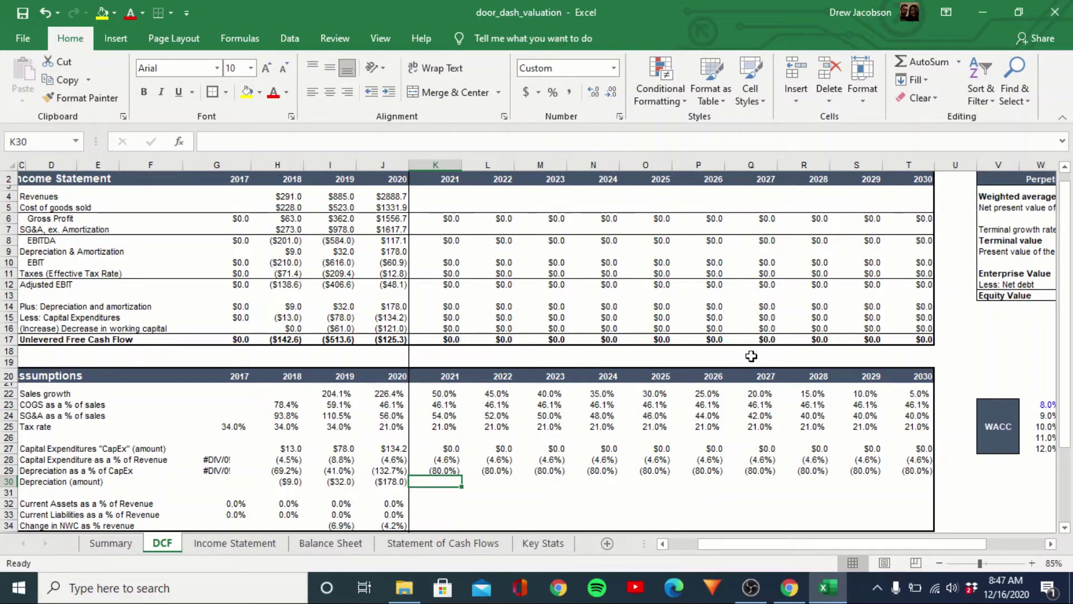
type("=")
key("Left")
key("Escape")
type("=")
key("Up")
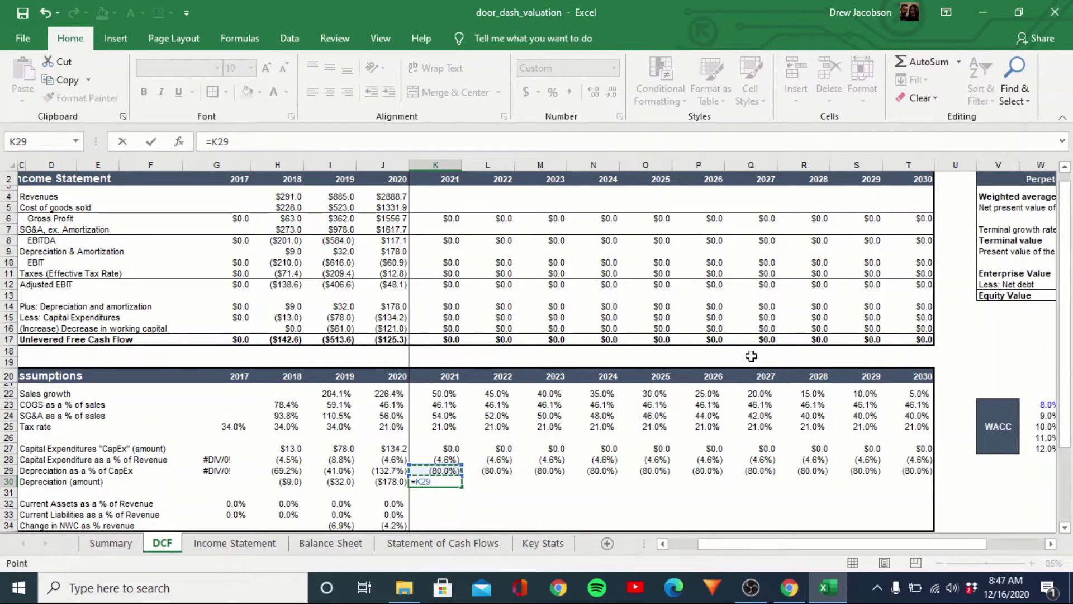
type("*")
key("Up")
key("Up")
key("Up")
key("Up")
key("Up")
key("Up")
key("Up")
key("Up")
key("Up")
key("Up")
key("Up")
key("Up")
key("Up")
key("Up")
key("Up")
key("Up")
key("Up")
key("Up")
key("Up")
key("Up")
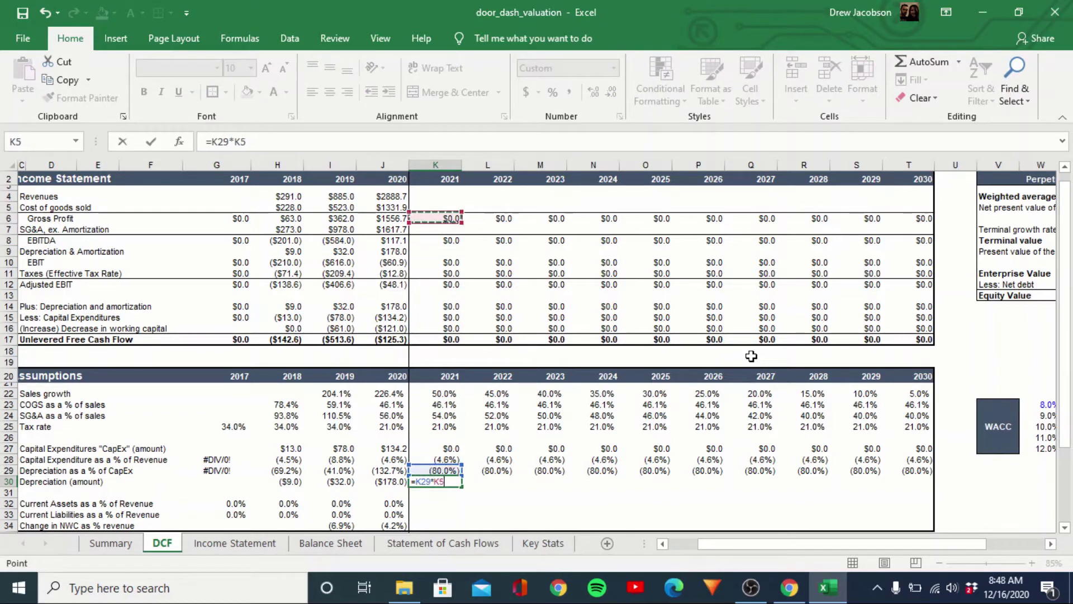
key("ctrl+Return")
Paste the depreciation amount formula across 2022–2030.
key("ctrl+c")
key("Right")
key("shift+Right")
key("shift+Right")
key("shift+Right")
key("shift+Right")
key("shift+Right")
key("shift+Right")
key("shift+Right")
key("shift+Right")
key("shift+Right")
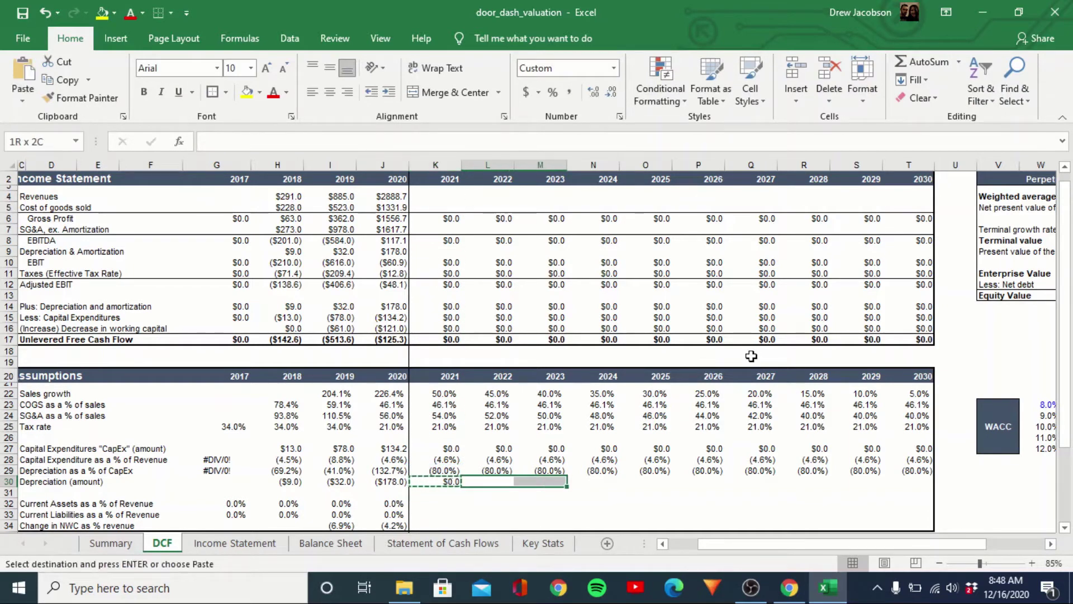
key("shift+Left")
key("ctrl+v")
key("Escape")
key("Left")
Correct the depreciation amount to percentage times CapEx amount (=K29*K27) and repaste it through 2030.
key("F2")
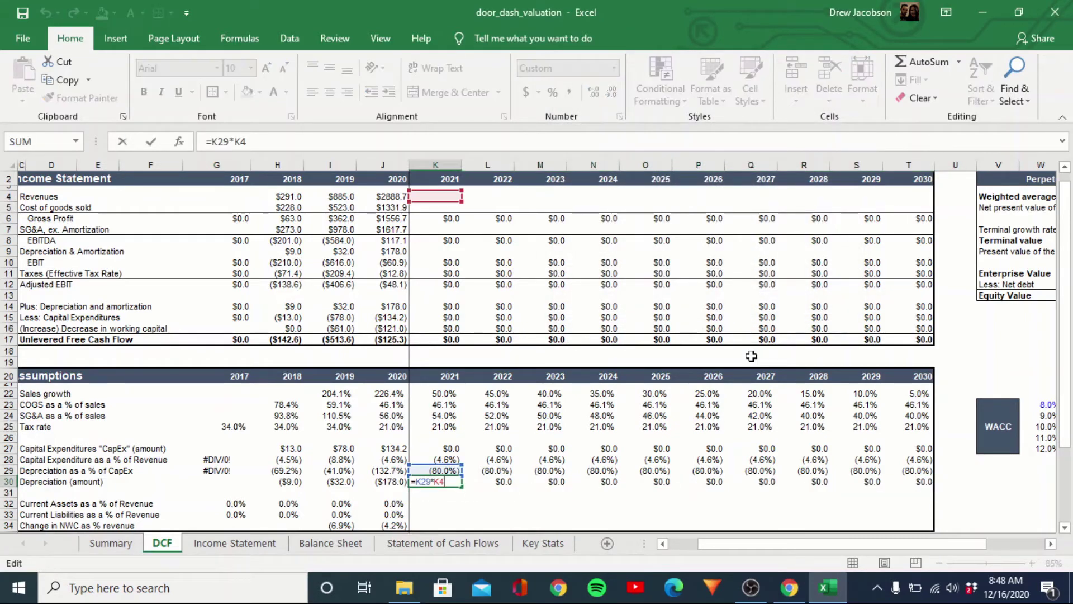
key("BackSpace")
key("BackSpace")
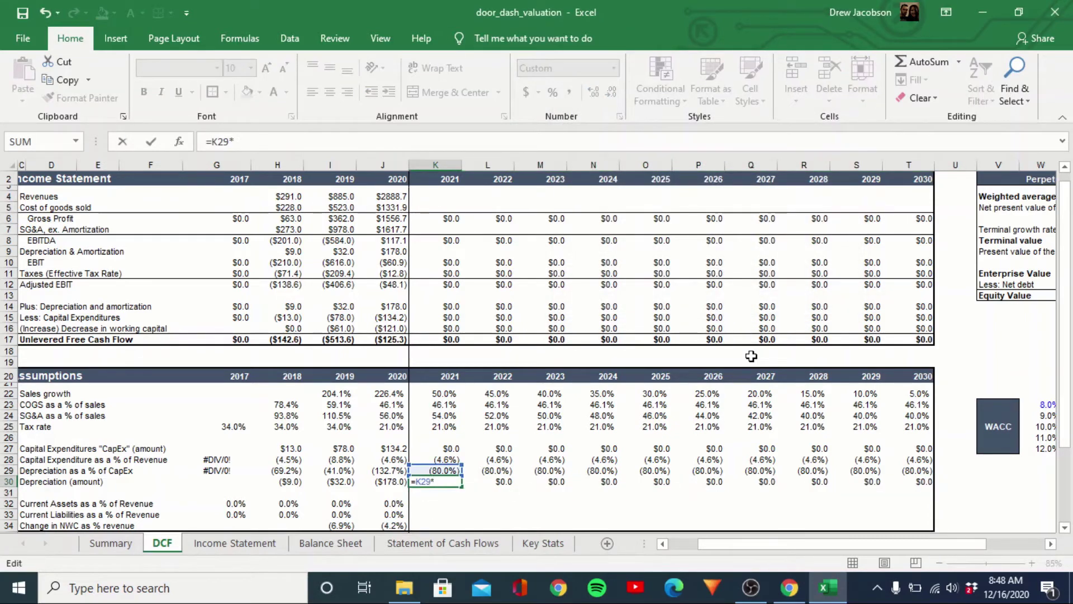
key("F2")
key("Up")
key("Up")
key("Up")
key("Return")
key("Up")
key("ctrl+c")
key("Right")
key("shift+ctrl+Right")
key("ctrl+v")
key("Escape")
key("Down")
key("Down")
key("Down")
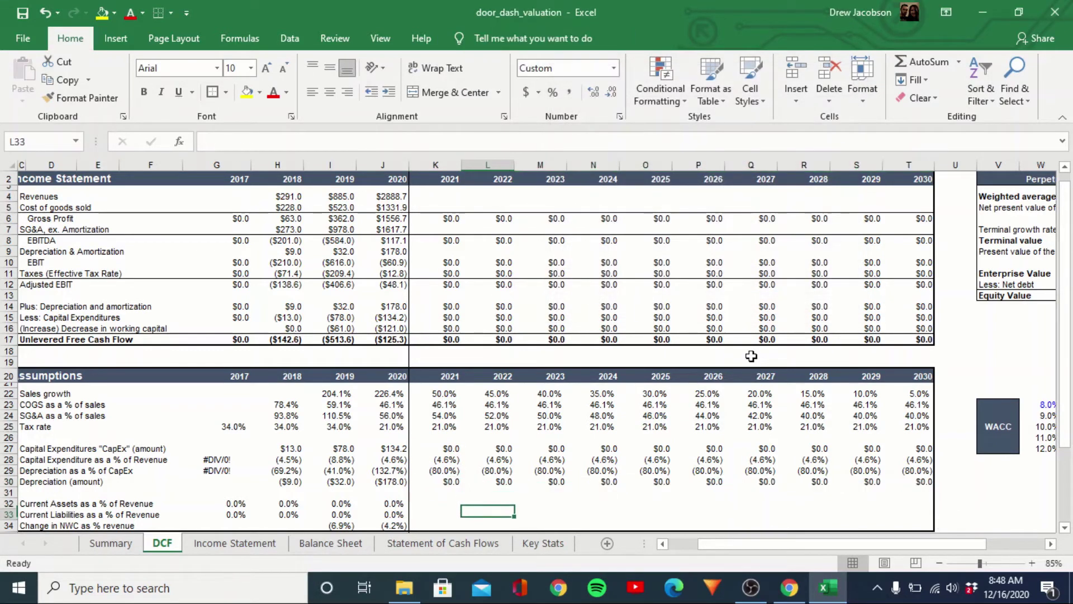
Set 2021 change in NWC to the 2020 rate less 0.01 (=J34-0.01), giving (3.2%).
key("Down")
key("Down")
key("Down")
key("Down")
key("Down")
key("Down")
key("Down")
key("Down")
key("Down")
key("Down")
key("Down")
key("Down")
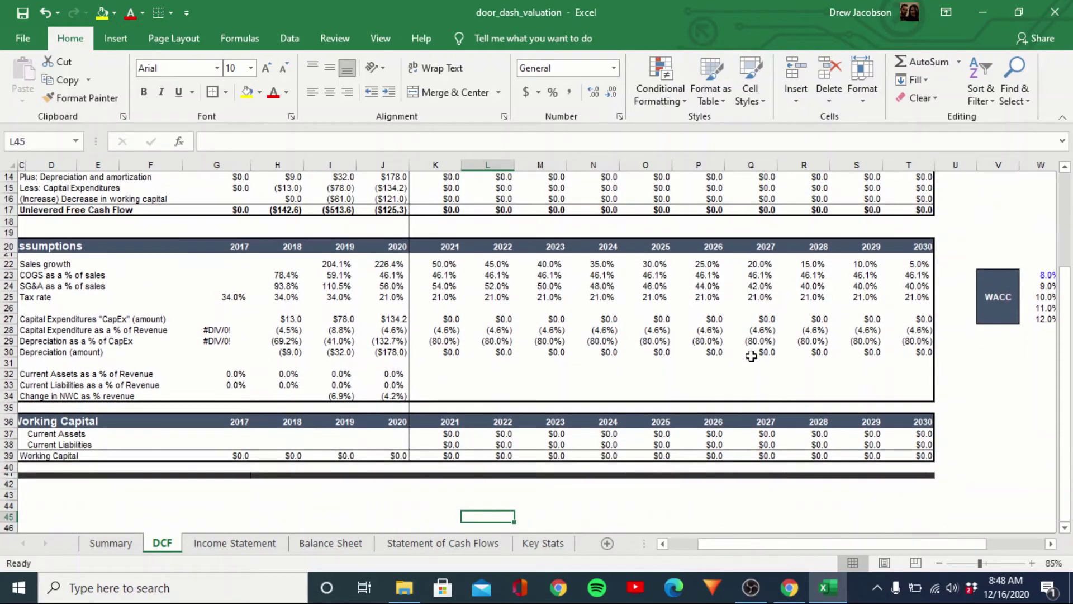
key("Up")
key("Up")
key("Up")
key("Up")
key("Up")
key("Up")
key("Up")
key("Up")
key("Up")
key("Up")
key("Up")
key("Left")
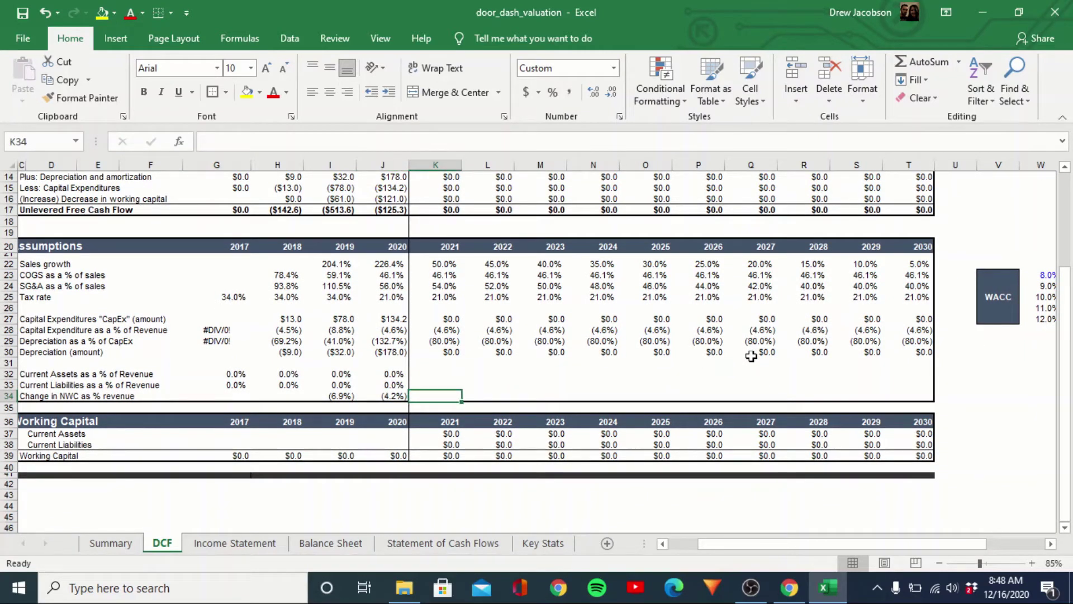
type("=")
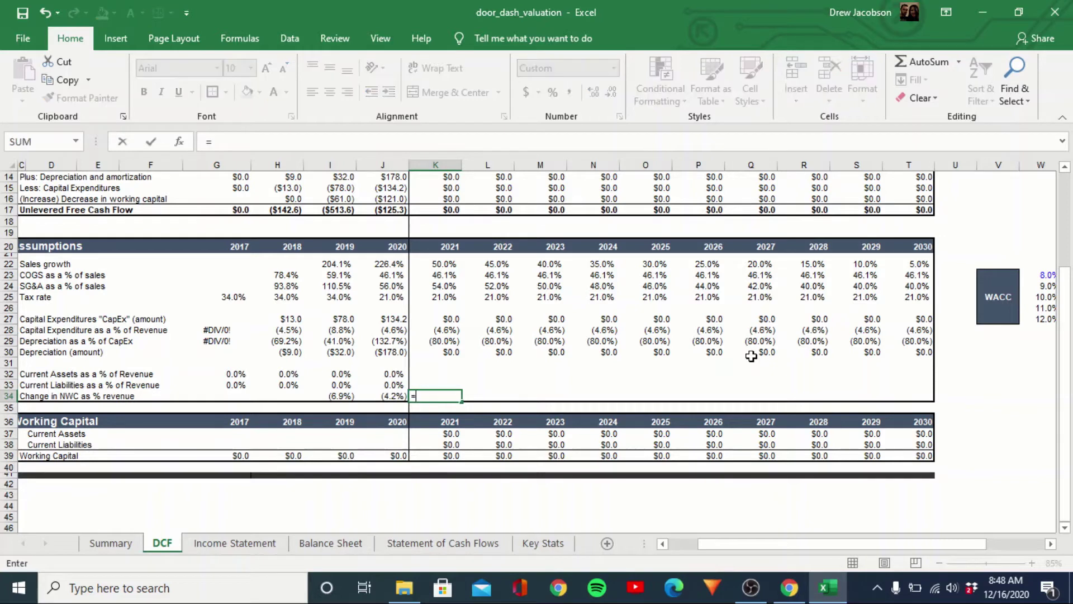
key("Left")
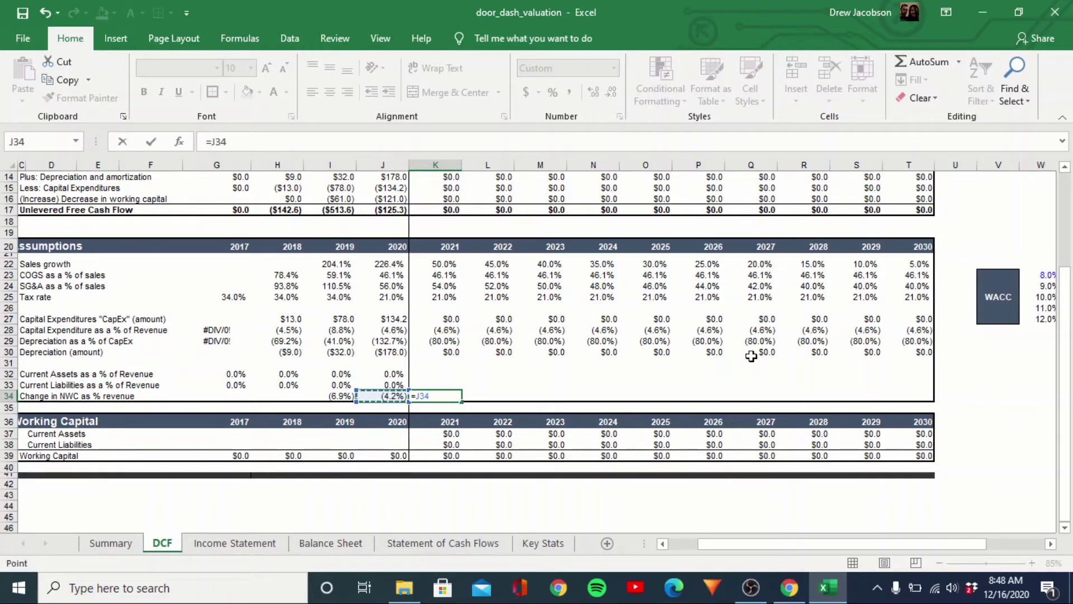
type("-0.01")
key("Return")
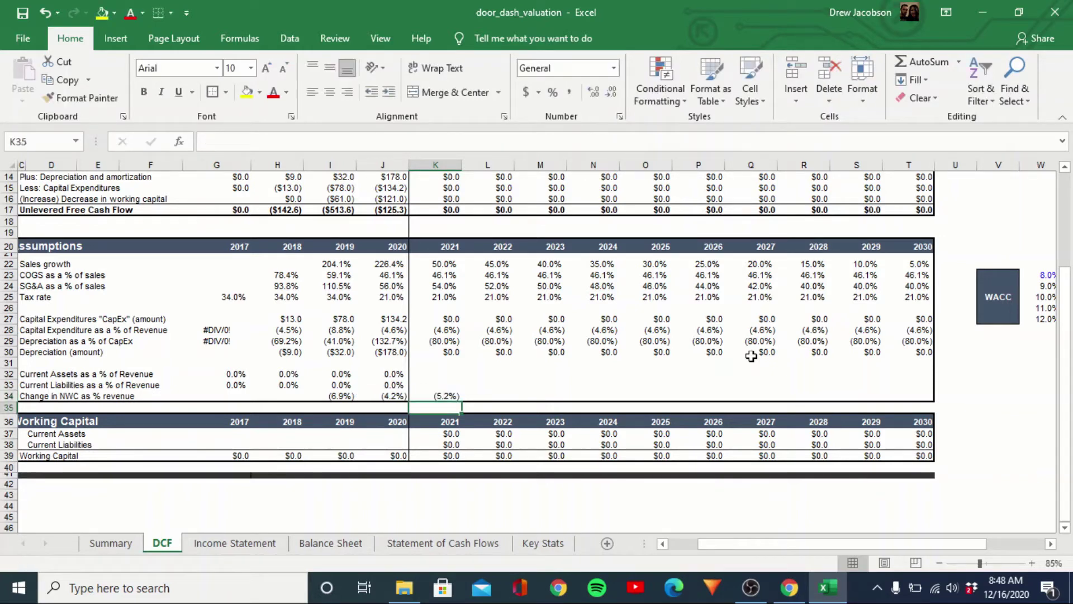
key("Up")
key("F2")
key("Left")
key("Left")
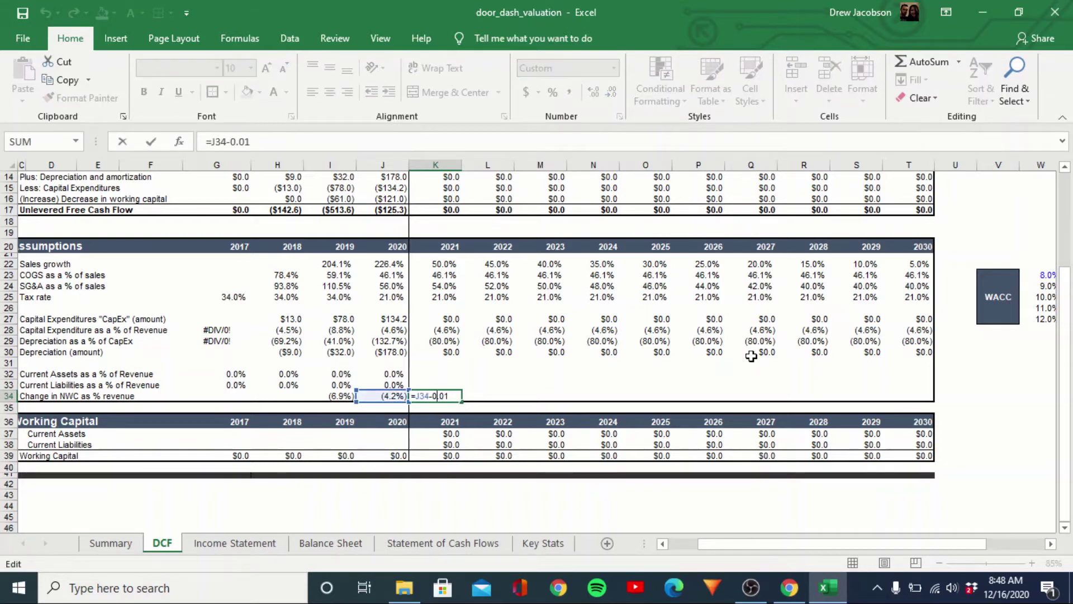
key("Return")
Paste the one-point-per-year NWC formula across 2022–2027, reaching 2.8% in 2027.
key("Up")
key("ctrl+c")
key("shift+Right")
key("shift+Right")
key("shift+Right")
key("ctrl+alt+v")
key("Return")
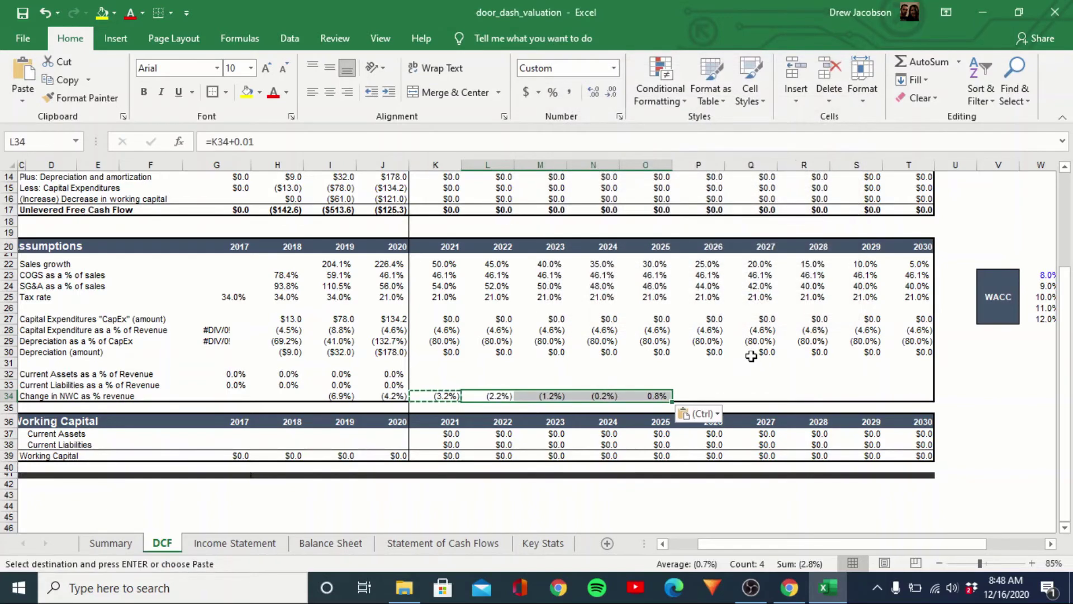
key("Right")
key("Right")
key("Right")
key("ctrl+c")
key("Right")
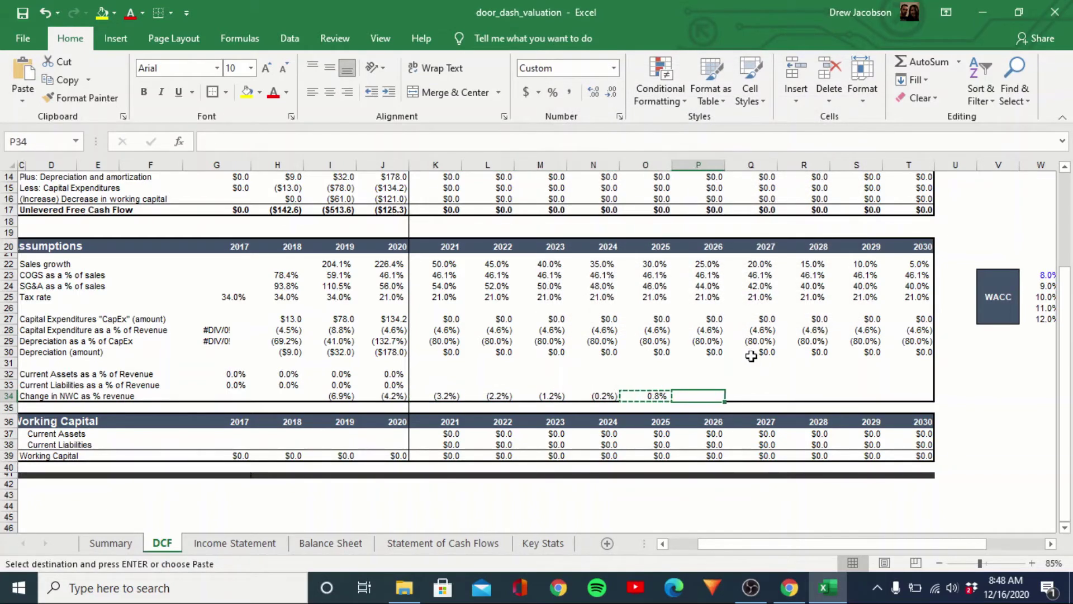
key("ctrl+alt+v")
key("Return")
key("Right")
key("ctrl+alt+v")
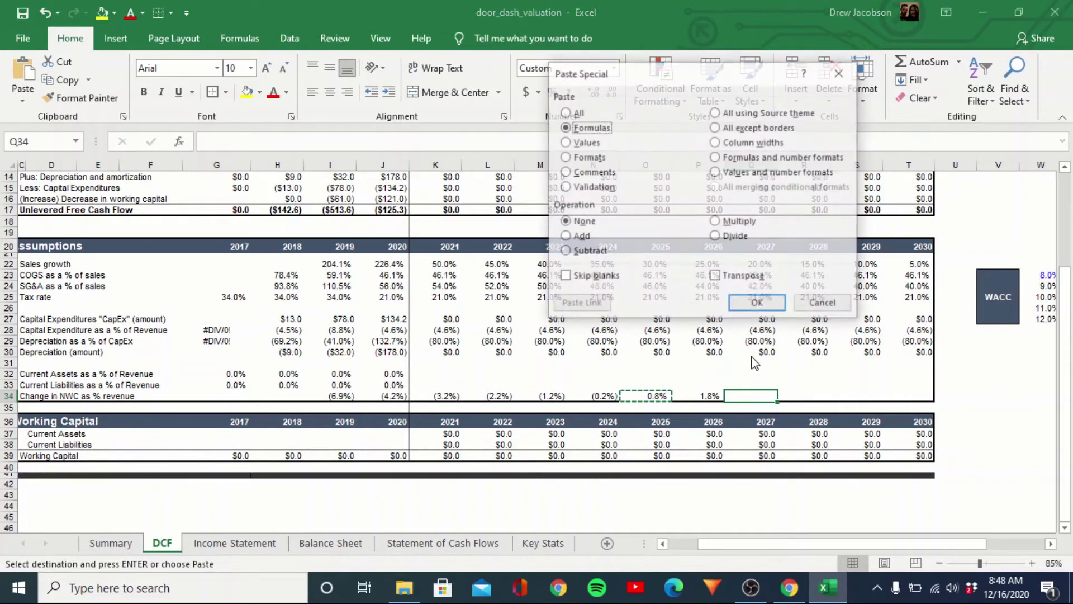
key("Return")
Hold change in NWC flat at 2.8% for 2028–2030 with =Q34.
key("Right")
type("=Q34")
key("ctrl+Return")
key("ctrl+c")
key("Right")
key("shift+Right")
key("ctrl+alt+v")
key("Return")
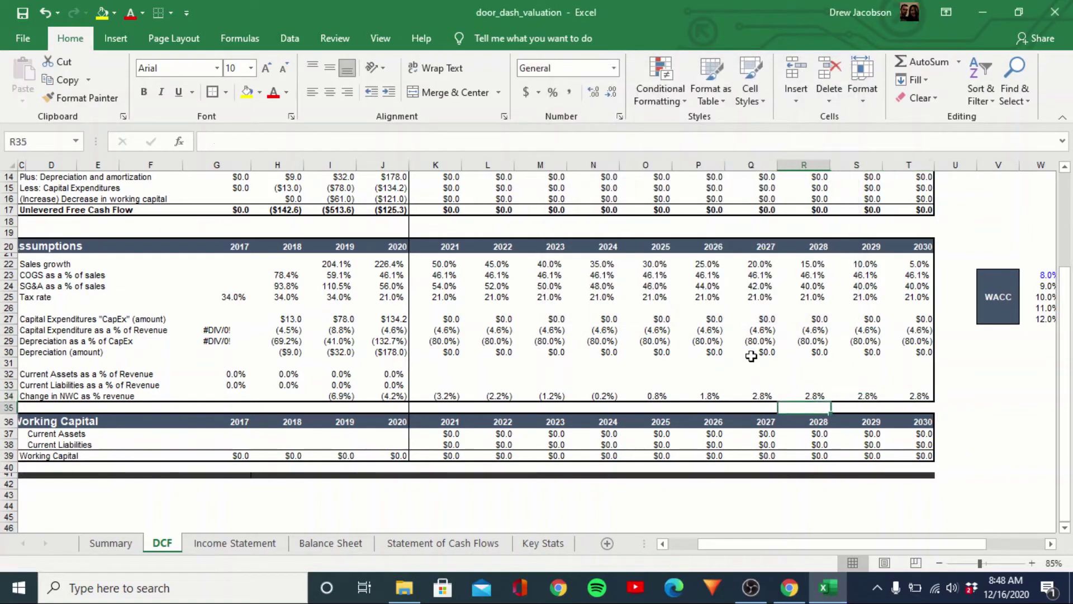
key("Left")
key("Left")
key("Left")
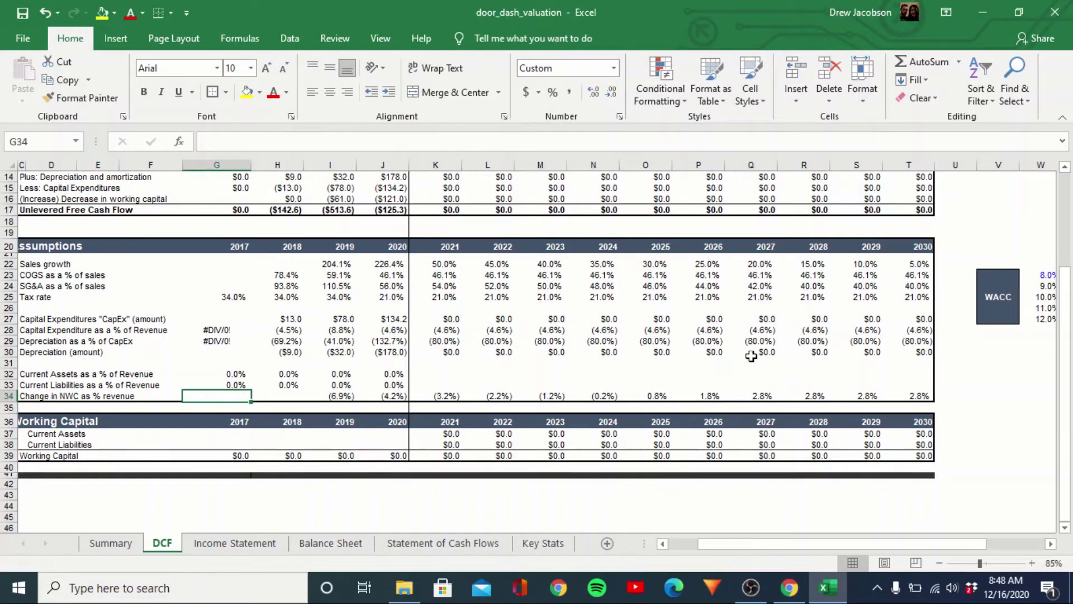
Enter the 2021 revenue formula =J4*(1+K22), growing 2020 revenue by 2021 sales growth.
key("Up")
key("Up")
key("Up")
key("Up")
key("Up")
key("Up")
key("Up")
key("Up")
key("Up")
key("Up")
key("Up")
key("Up")
key("Up")
key("Up")
key("Up")
key("Up")
key("Up")
key("Up")
key("Up")
key("Up")
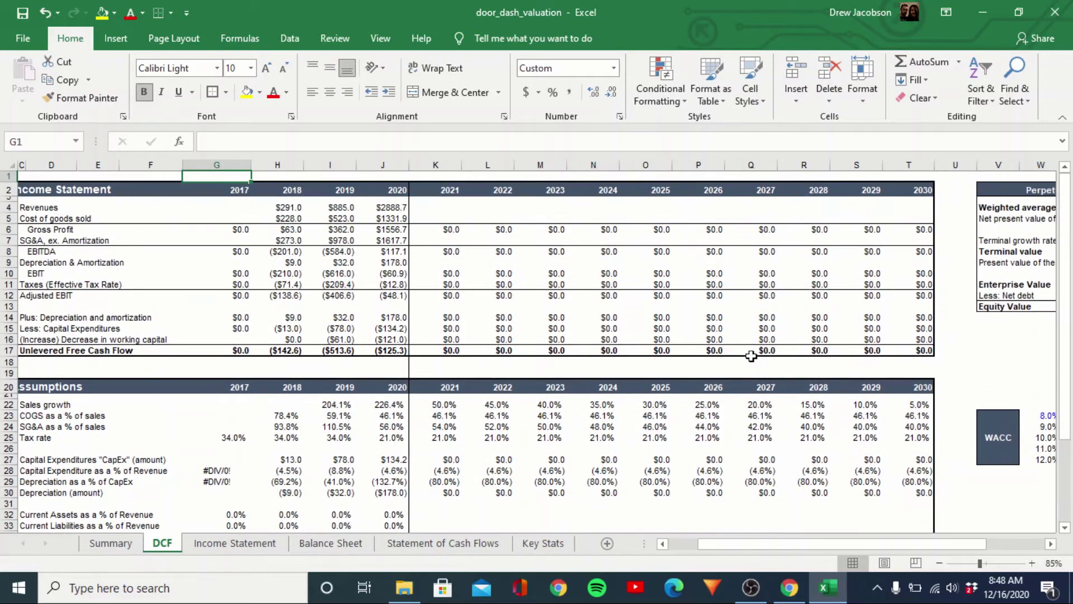
key("Down")
key("Down")
key("Right")
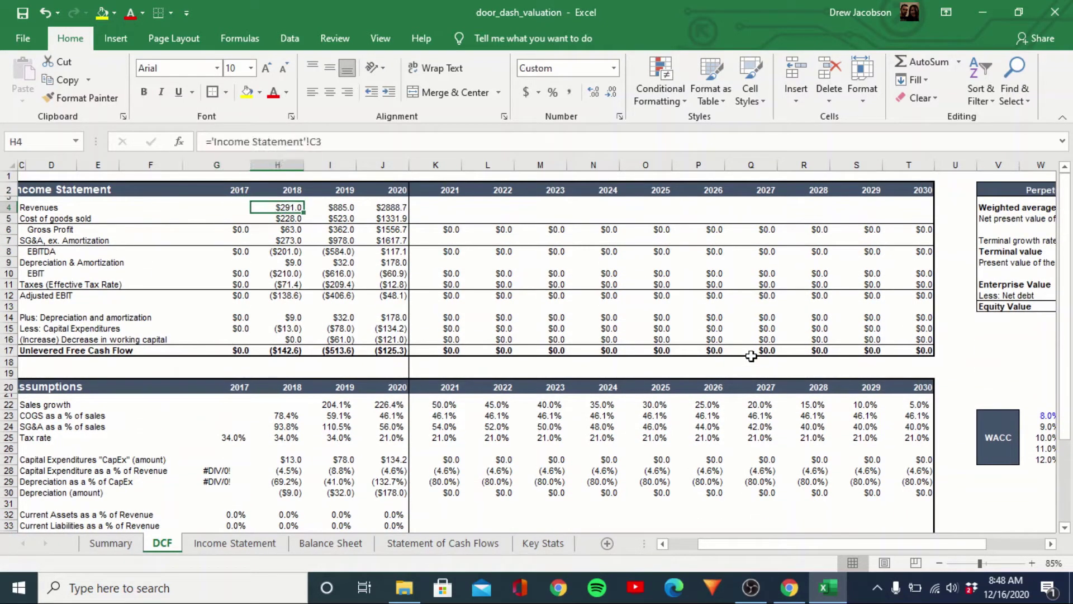
key("Right")
key("Right")
key("Right")
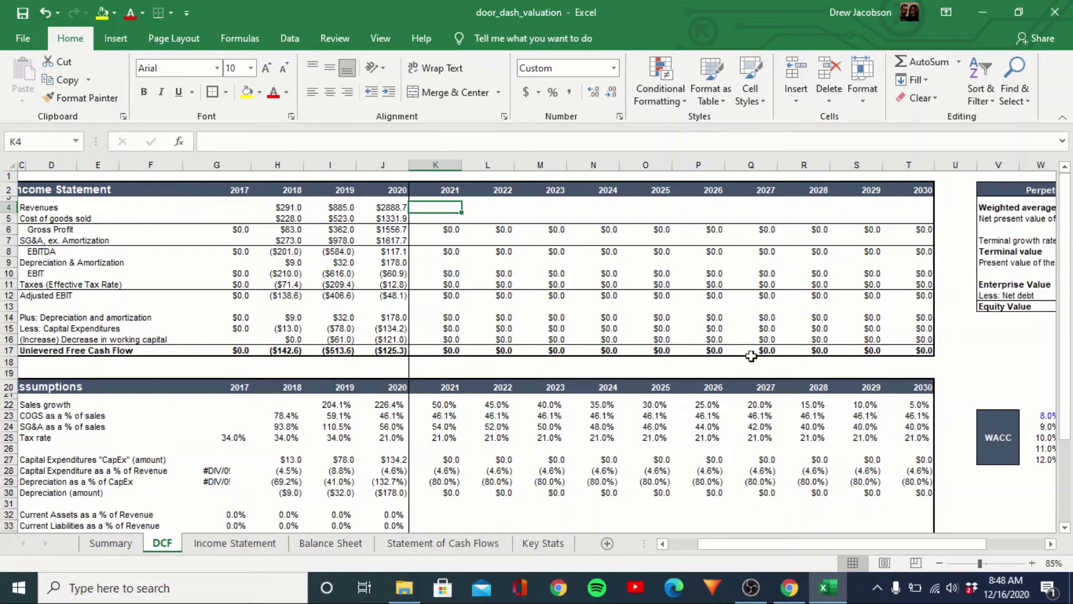
type("=")
key("Left")
type("*(1+")
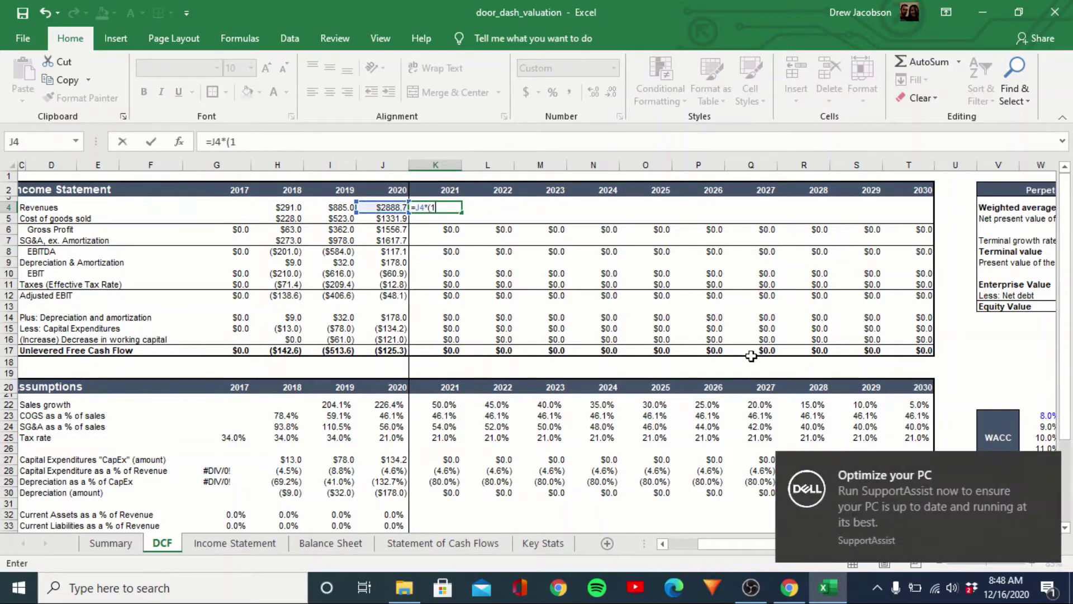
key("Down")
key("Down")
key("Down")
key("Down")
key("Down")
key("Down")
key("Down")
key("Down")
key("Down")
key("Down")
key("Down")
key("Down")
key("Down")
key("Down")
key("Down")
key("Down")
key("Down")
key("Down")
type(")")
key("ctrl+Return")
Paste the revenue formula across 2022–2030, reaching $30,756.4 in 2030.
key("ctrl+c")
key("Right")
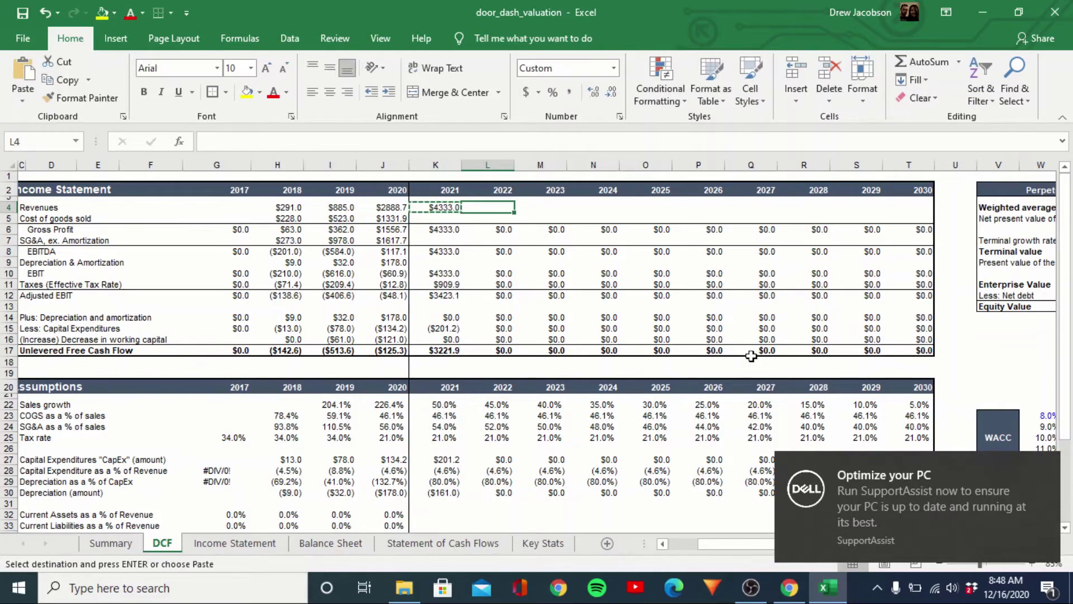
key("shift+Right")
key("shift+Right")
key("shift+Right")
key("shift+Right")
key("shift+Right")
key("shift+Right")
key("shift+Right")
key("shift+Right")
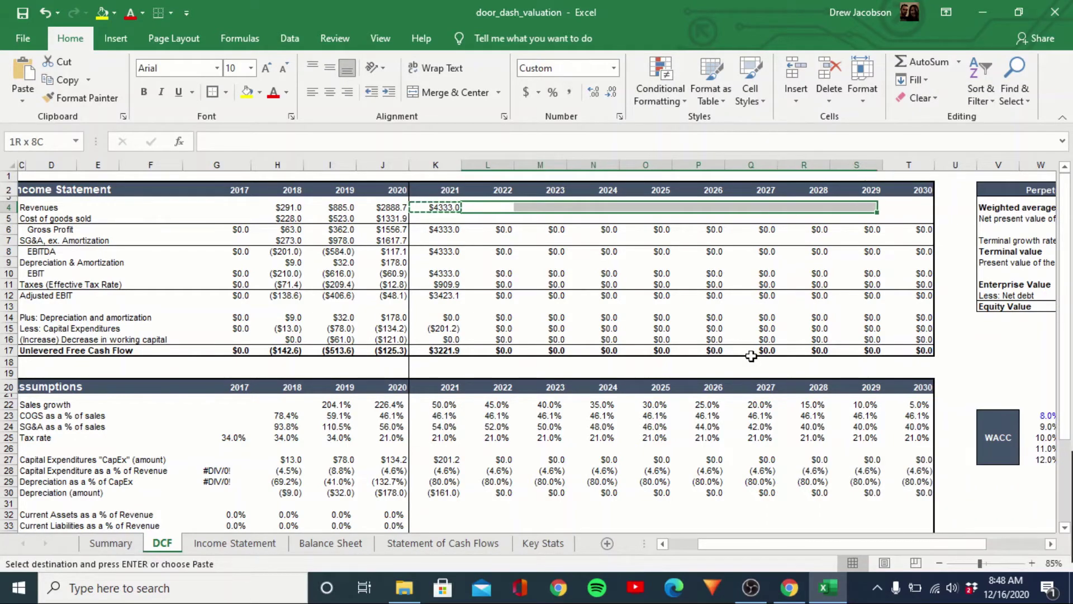
key("ctrl+alt+v")
key("Return")
key("Left")
key("Left")
key("Right")
key("Right")
key("Right")
key("Right")
key("Right")
key("Right")
key("Right")
key("Right")
key("Right")
key("Right")
key("Right")
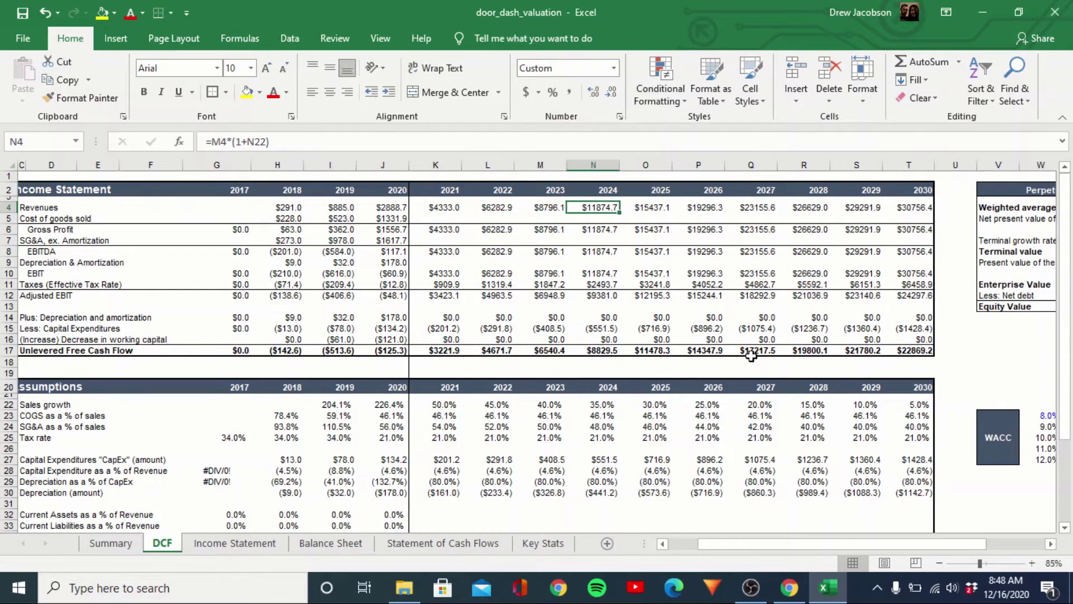
key("Left")
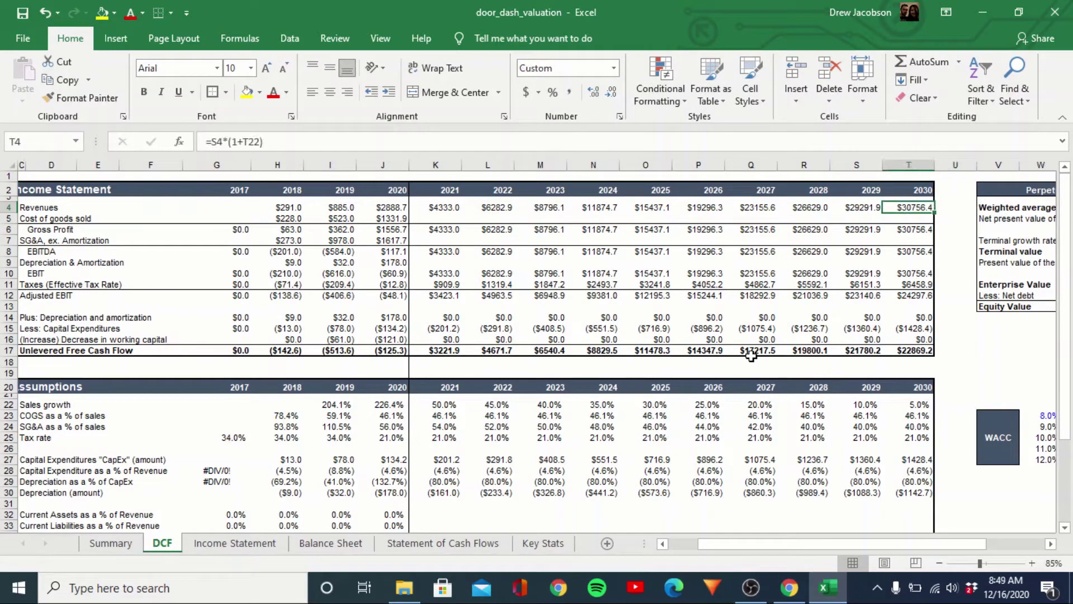
key("Left")
key("Left")
key("Left")
key("Left")
key("Left")
key("Left")
key("Left")
key("Left")
key("Left")
key("Left")
Set the 2021 sales growth assumption in K22 to 25%.
key("Down")
key("Down")
key("Down")
key("Down")
key("Down")
key("Down")
key("Down")
key("Down")
key("Down")
key("Down")
key("Down")
key("Down")
key("Down")
key("Down")
key("Down")
key("Down")
key("Down")
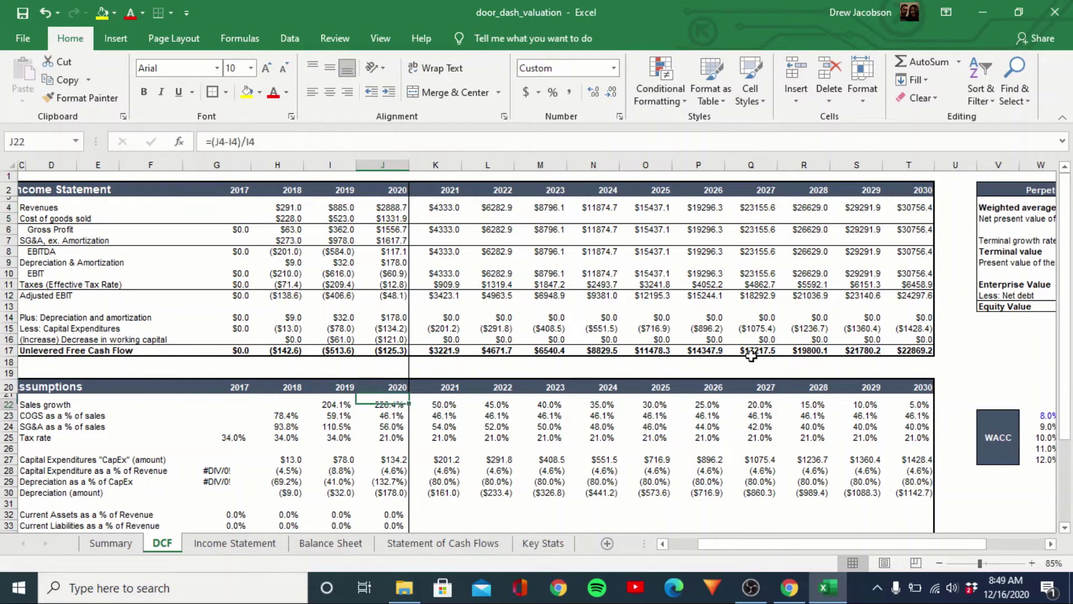
key("Right")
type("25")
key("Return")
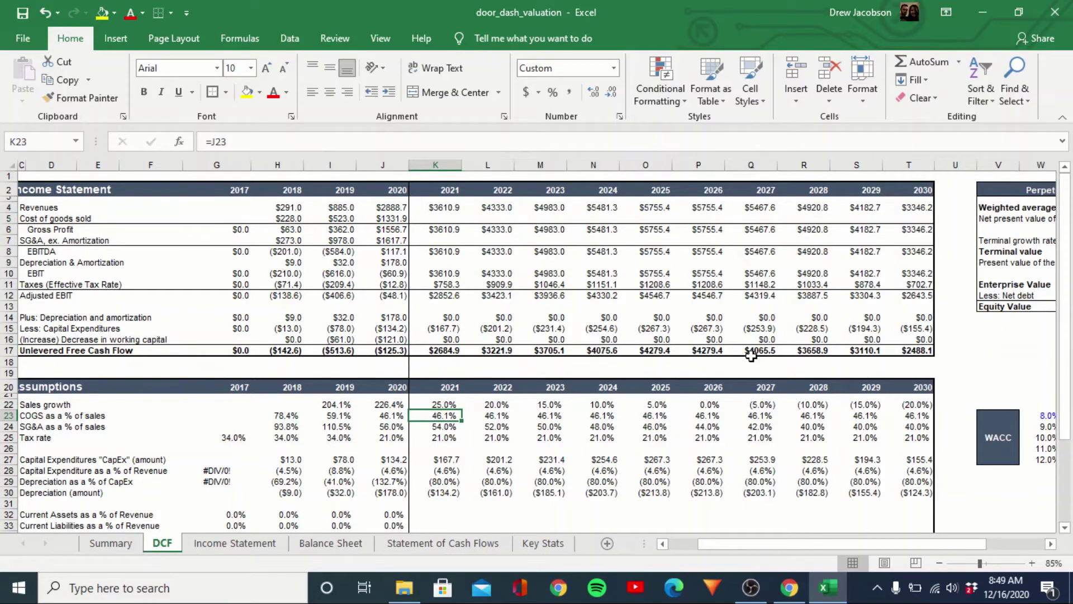
key("Up")
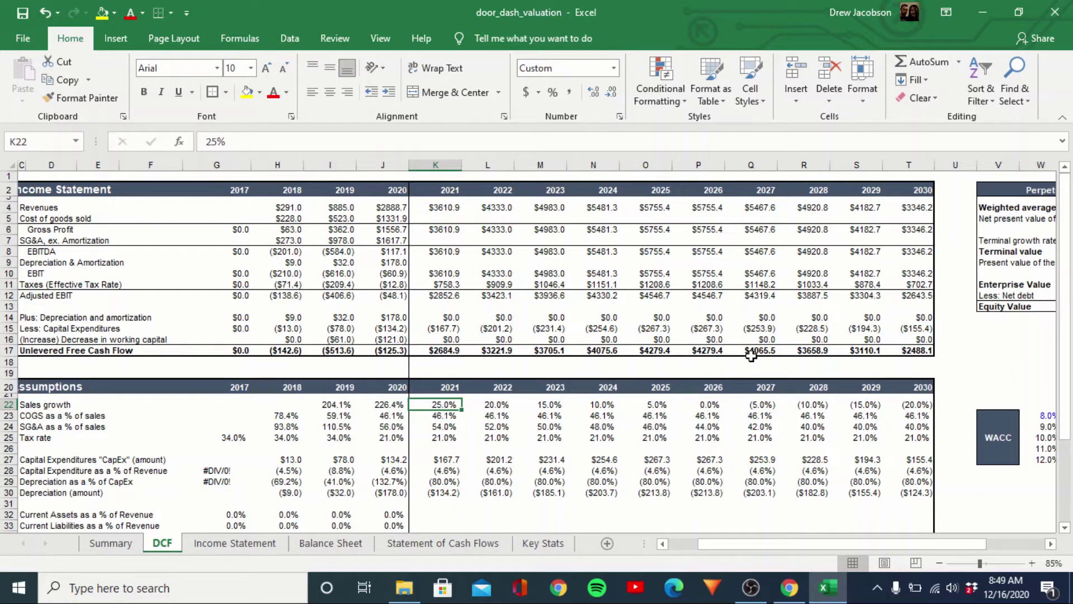
Link 2026 sales growth in P22 to the 2025 rate with =O22.
key("Right")
key("Right")
key("Right")
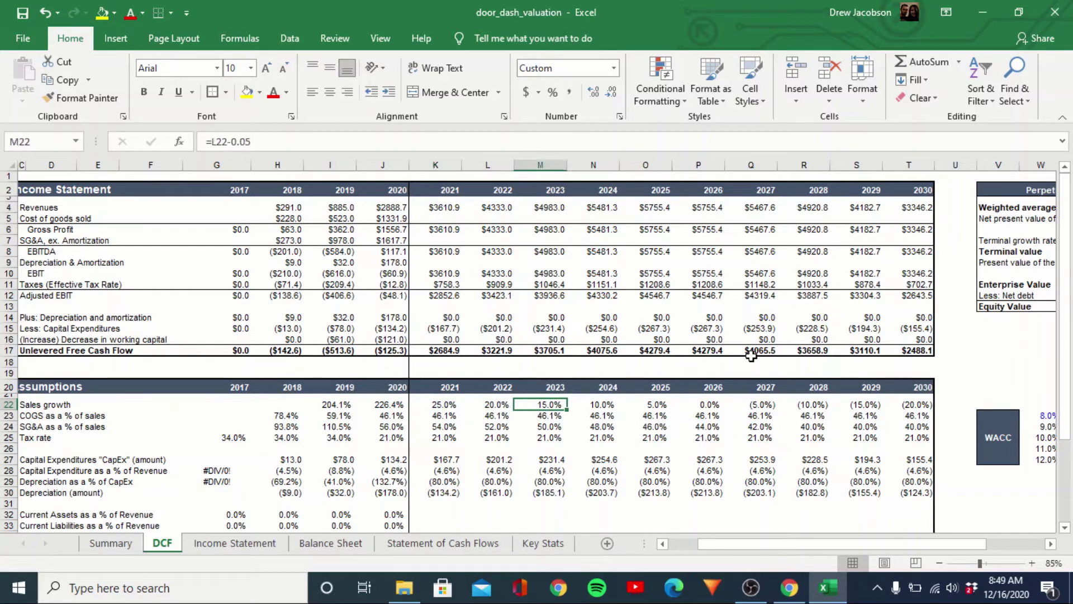
key("Right")
key("Right")
key("Left")
key("Right")
type("=O22")
key("Return")
key("Up")
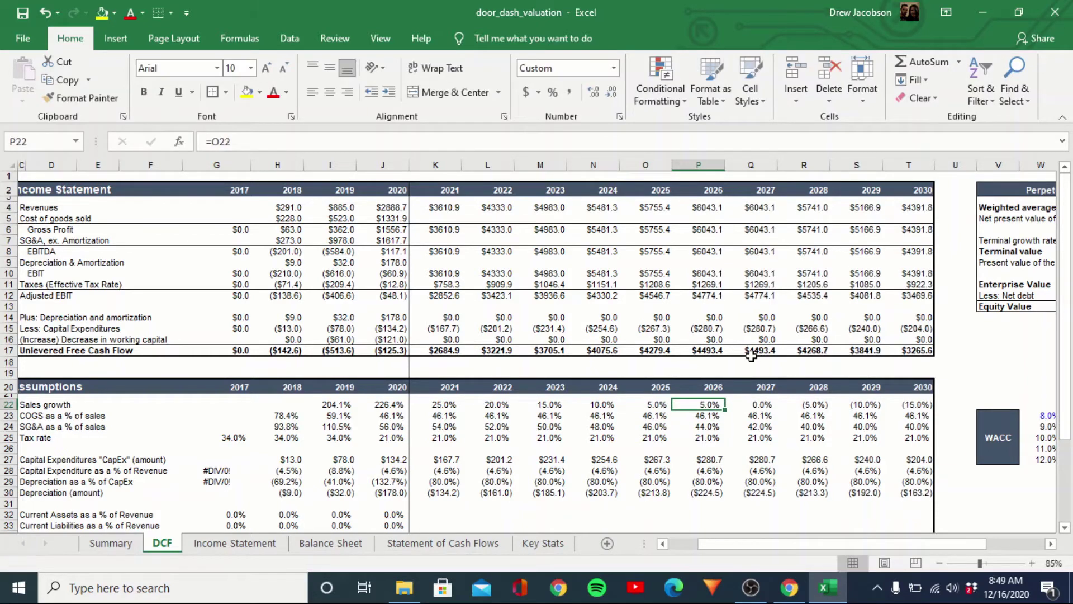
Fill the 5% growth rate right across P22:T22 through 2030.
key("shift+Right")
key("shift+Right")
key("shift+Right")
key("shift+Right")
key("alt+e")
key("i")
key("r")
key("Left")
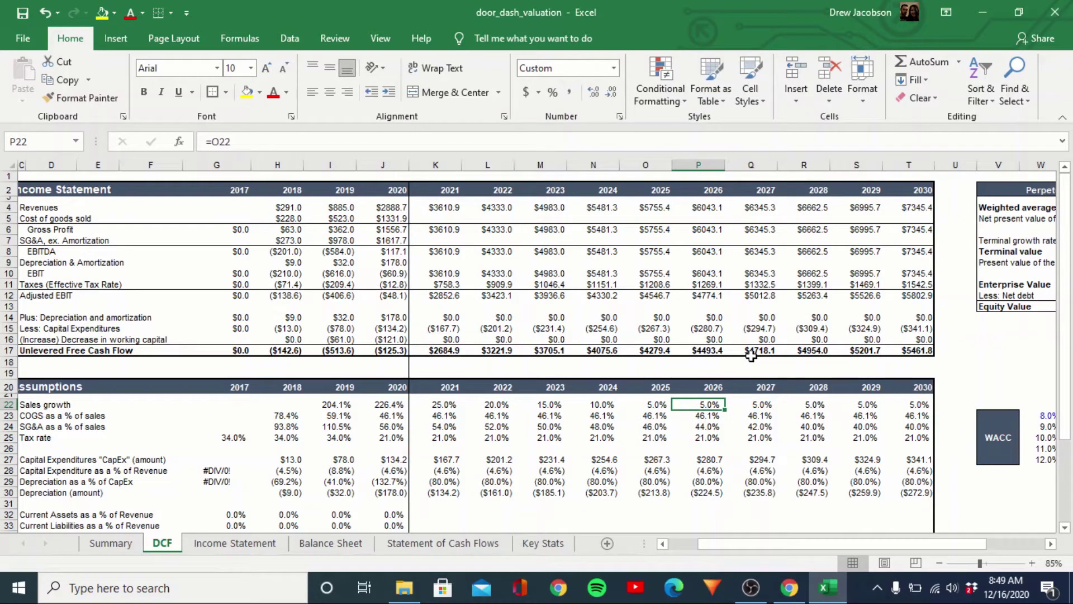
key("Left")
key("Left")
key("Left")
key("Left")
key("Up")
key("Up")
key("Up")
key("Up")
key("Up")
key("Up")
key("Up")
key("Up")
key("Up")
key("Up")
key("Up")
key("Up")
key("Up")
key("Up")
key("Up")
key("Up")
key("Up")
key("Left")
Set 2021 COGS to revenue times the COGS percentage and paste the formula through 2030.
type("=")
key("Up")
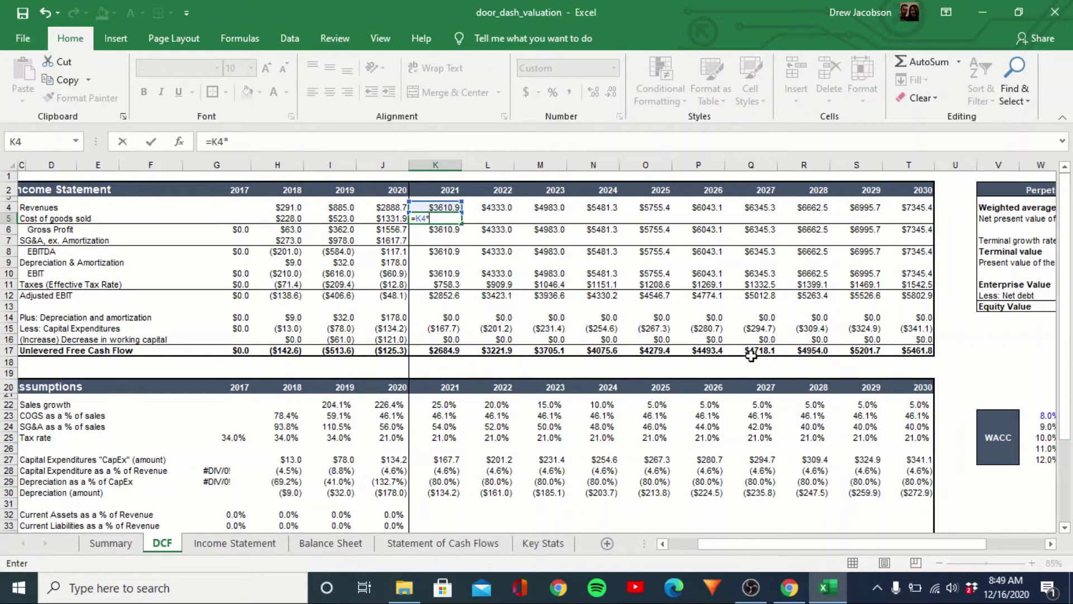
type("*")
key("Down")
key("Down")
key("Down")
key("Down")
key("Down")
key("Down")
key("Down")
key("Down")
key("Down")
key("Down")
key("Down")
key("Down")
key("Down")
key("Down")
key("Down")
key("Down")
key("Down")
key("Down")
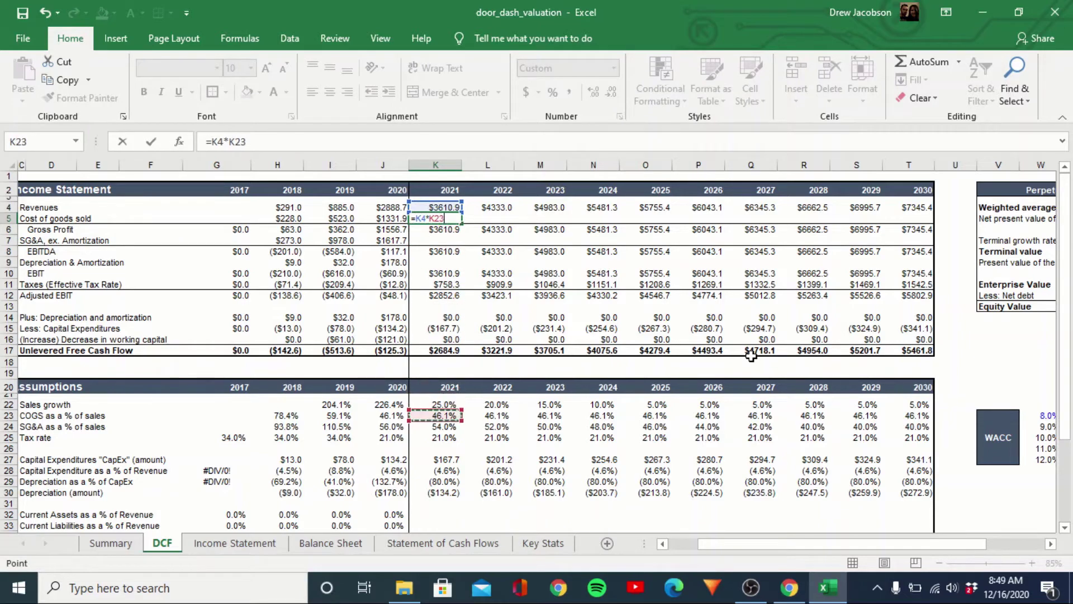
key("Return")
key("Up")
key("ctrl+c")
key("Right")
key("shift+Right")
key("shift+Right")
key("shift+Right")
key("shift+Right")
key("shift+Right")
key("shift+Right")
key("shift+Right")
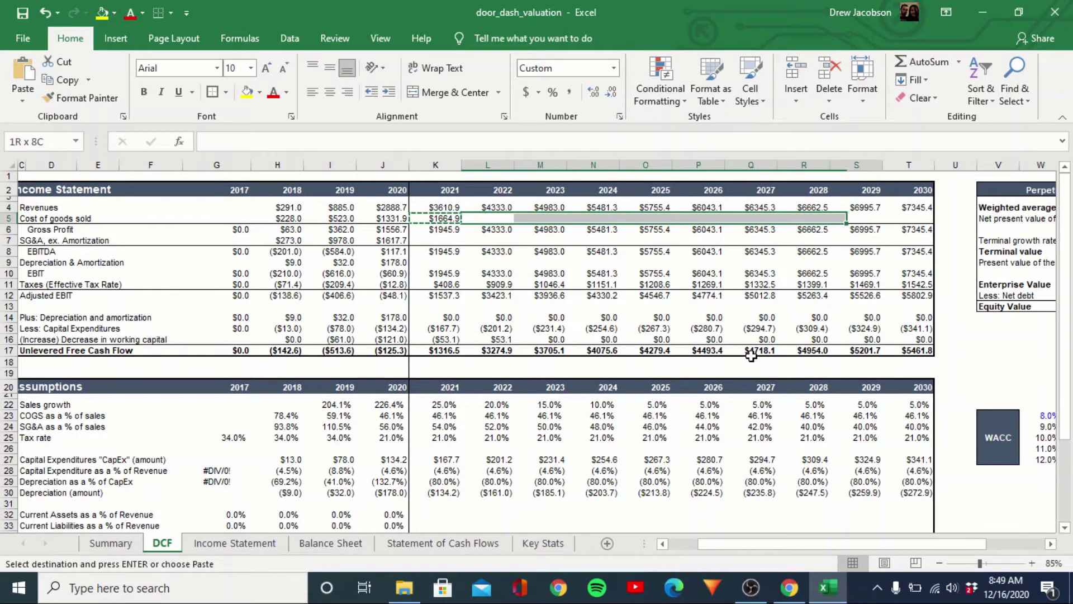
key("shift+Right")
key("alt+e")
key("s")
key("Return")
key("Escape")
key("Left")
Set 2021 SG&A to =K4*K24 and paste the formula across to 2030.
key("Down")
key("Down")
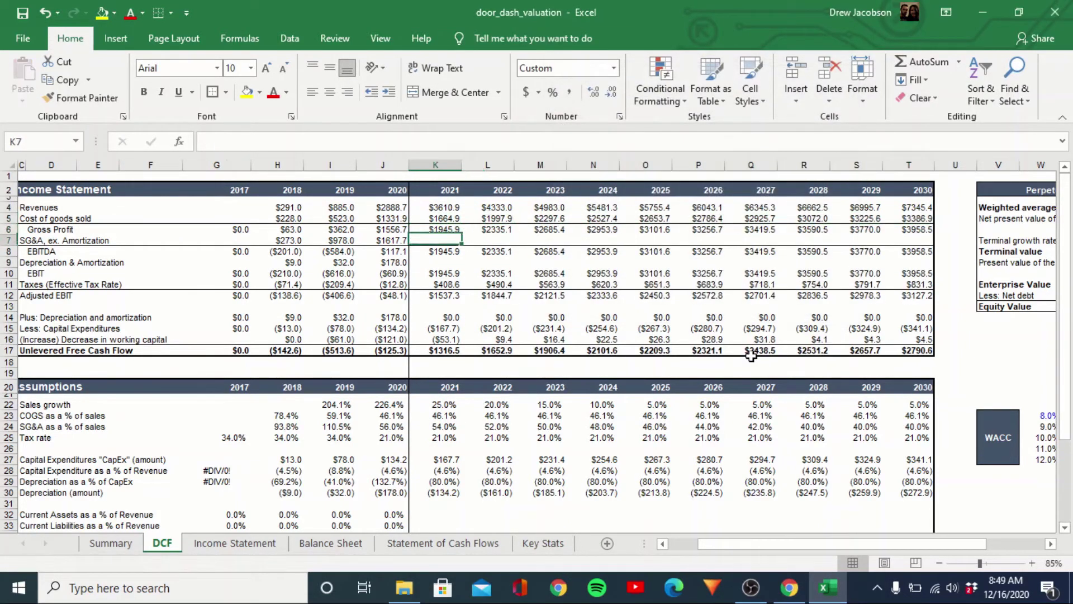
type("=")
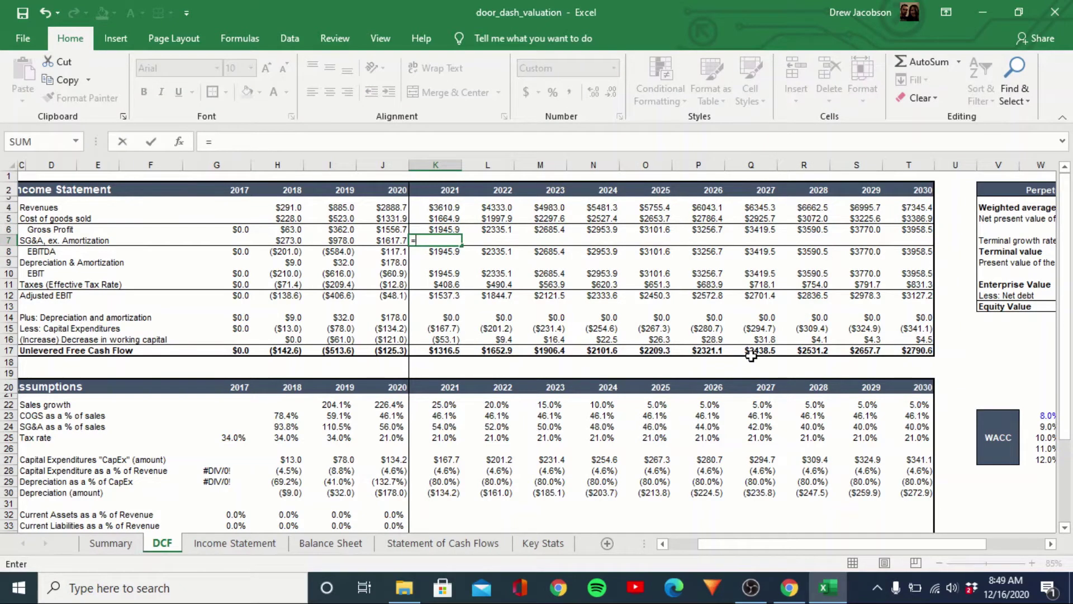
key("Up")
key("Up")
key("Up")
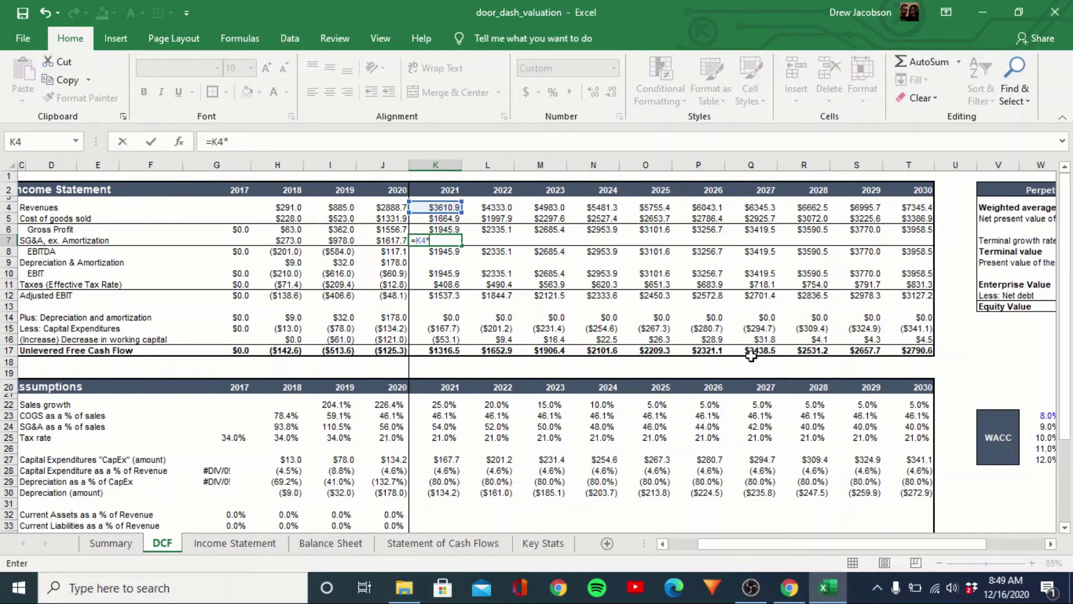
type("*")
key("Down")
key("Down")
key("Down")
key("Down")
key("Down")
key("Down")
key("Down")
key("Down")
key("Down")
key("Down")
key("Down")
key("Down")
key("Down")
key("Down")
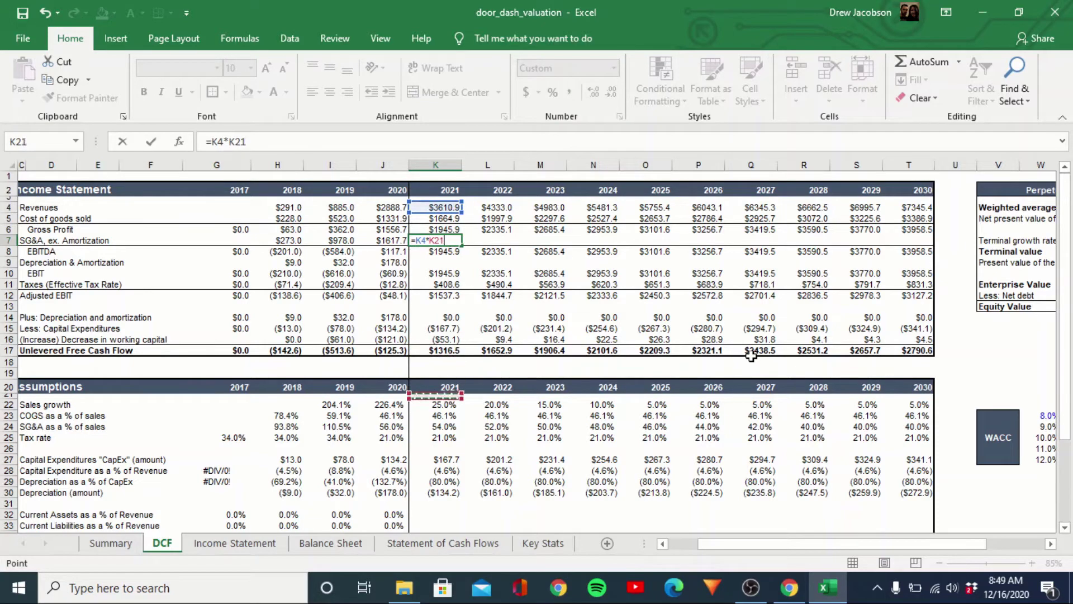
key("Down")
key("Down")
key("Down")
key("Return")
key("Up")
key("ctrl+c")
key("Right")
key("shift+Right")
key("shift+Right")
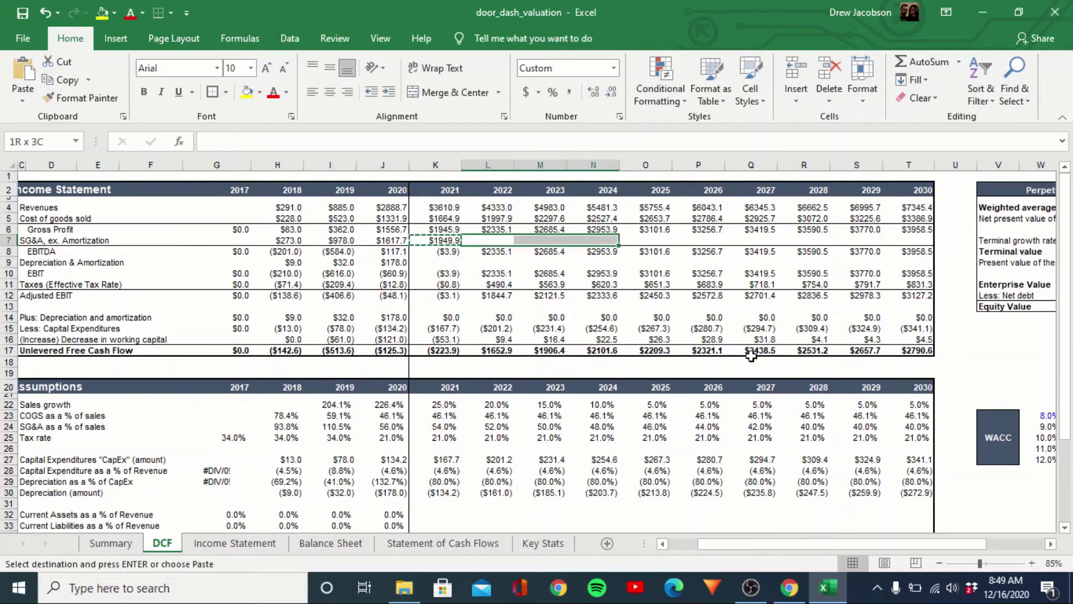
key("shift+Right")
key("shift+Right")
key("shift+Right")
key("shift+Right")
key("shift+Right")
key("shift+Right")
key("ctrl+alt+v")
key("Return")
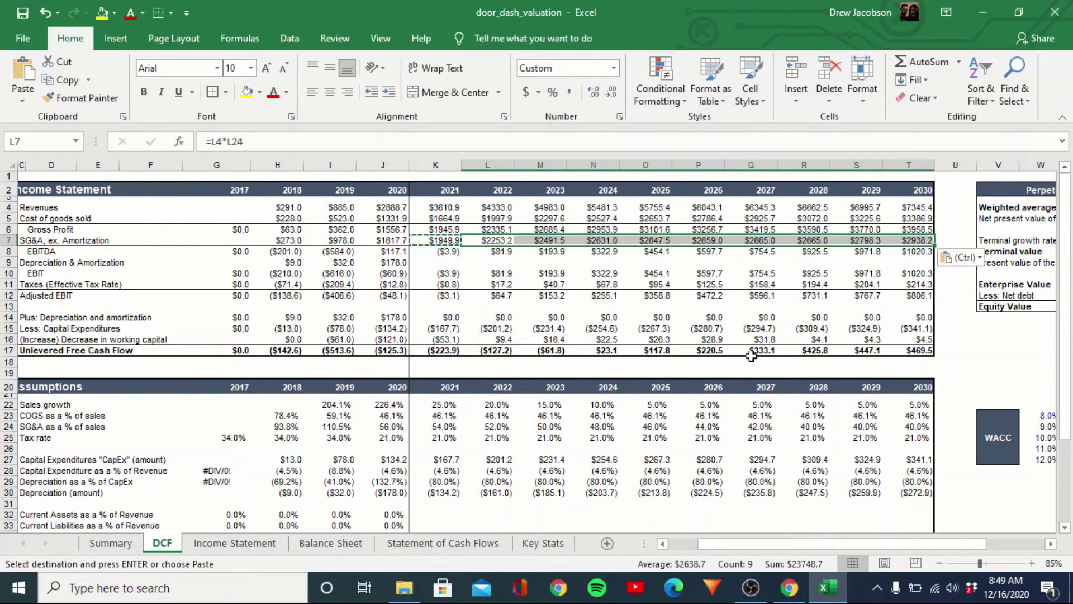
key("Escape")
key("Left")
Link 2021 depreciation in K9 to =-K30 and copy it across to column T.
key("Down")
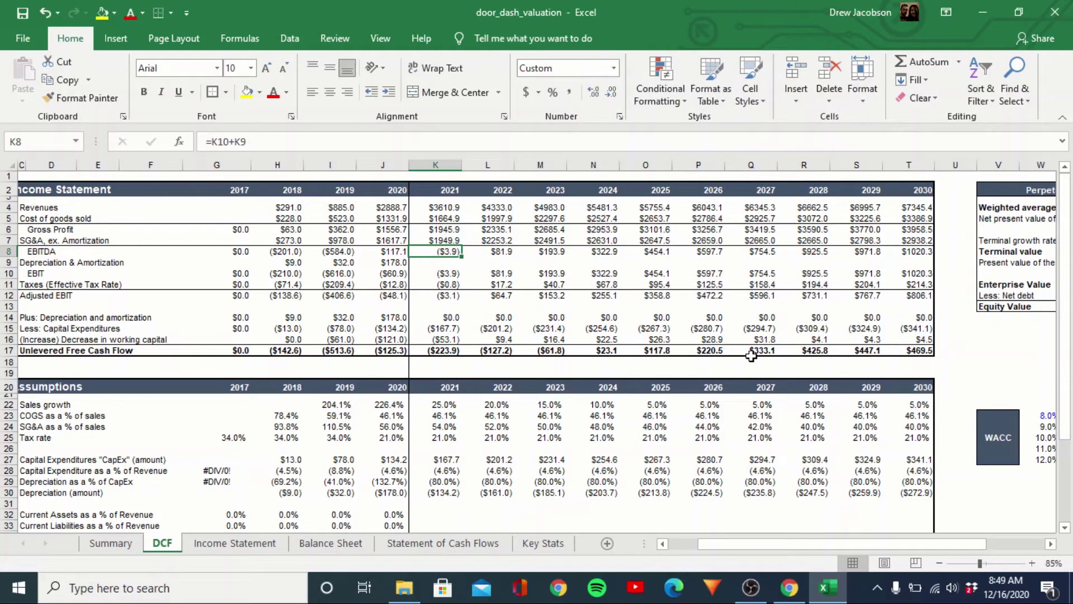
key("Down")
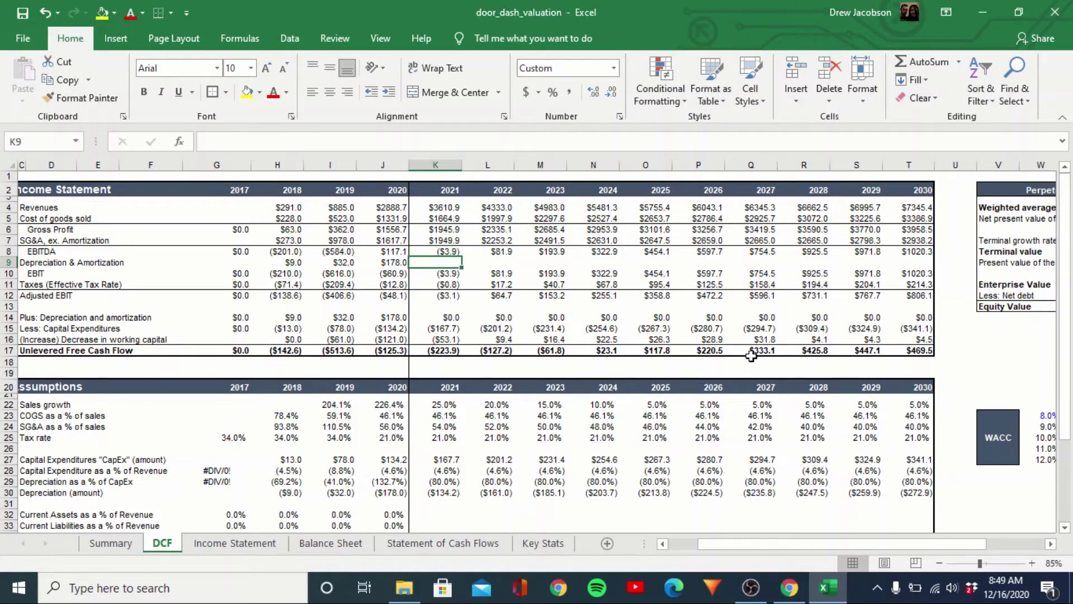
type("=")
key("Down")
key("Down")
key("Down")
key("Down")
key("Down")
key("Down")
key("Down")
key("Down")
key("Down")
key("Down")
key("Down")
key("Down")
key("Down")
key("Down")
key("Down")
key("Down")
key("Down")
key("Down")
key("Down")
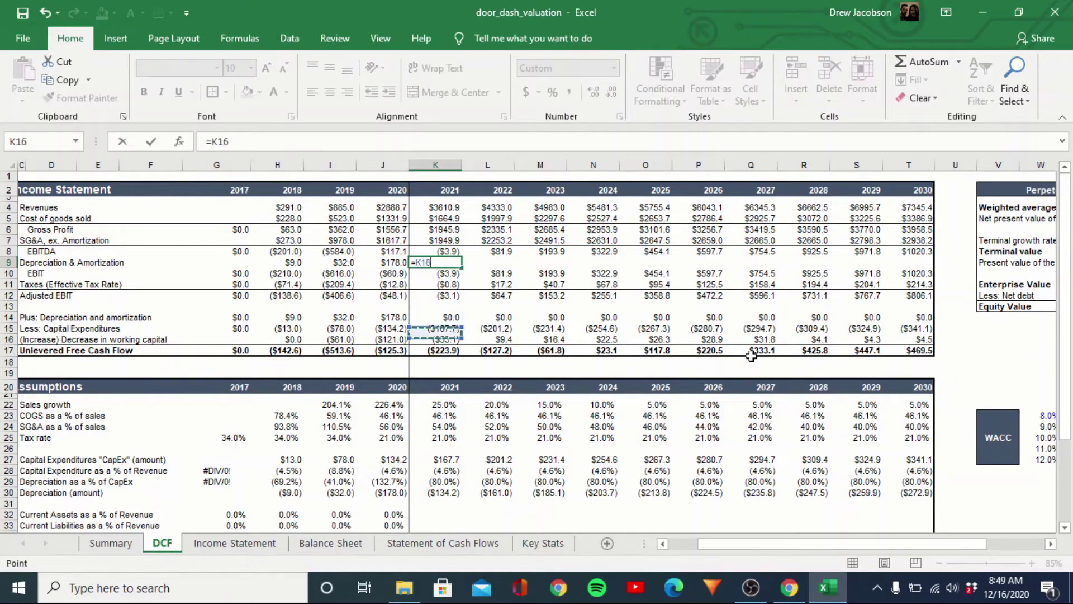
key("Down")
key("Down")
key("Return")
key("Up")
key("F2")
key("Return")
key("Up")
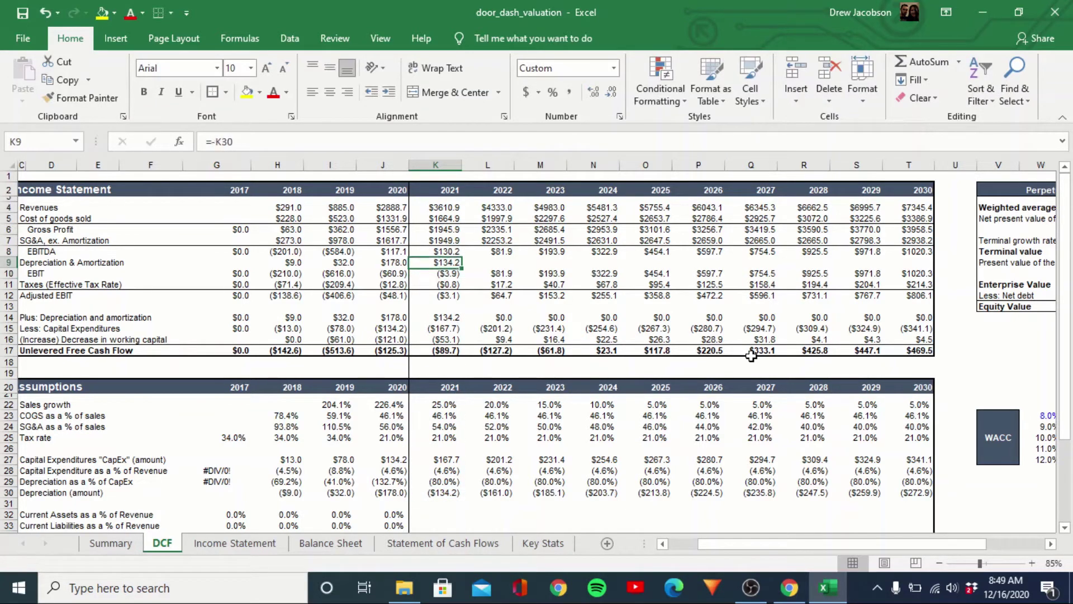
key("ctrl+c")
key("Right")
key("shift+Right")
key("shift+Right")
key("shift+Right")
key("shift+Right")
key("shift+Right")
key("shift+Right")
key("shift+Right")
key("shift+Right")
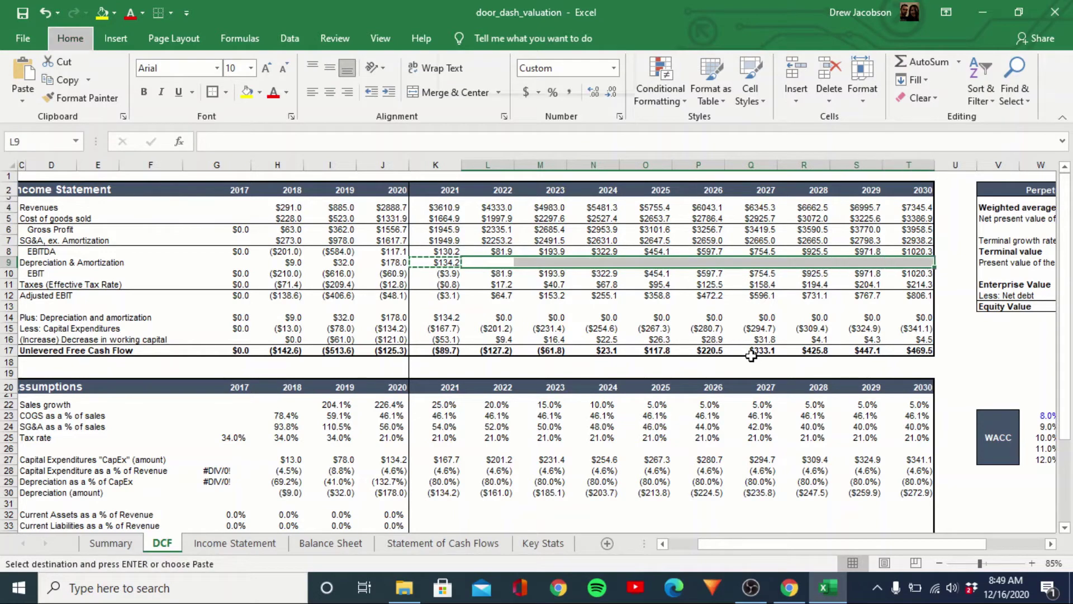
key("ctrl+v")
key("Escape")
key("Left")
Review the adjusted EBIT formulas and the 2021 depreciation add-back.
key("Down")
key("Down")
key("Down")
key("Right")
key("Right")
key("Right")
key("Right")
key("Right")
key("Right")
key("Right")
key("Right")
key("Right")
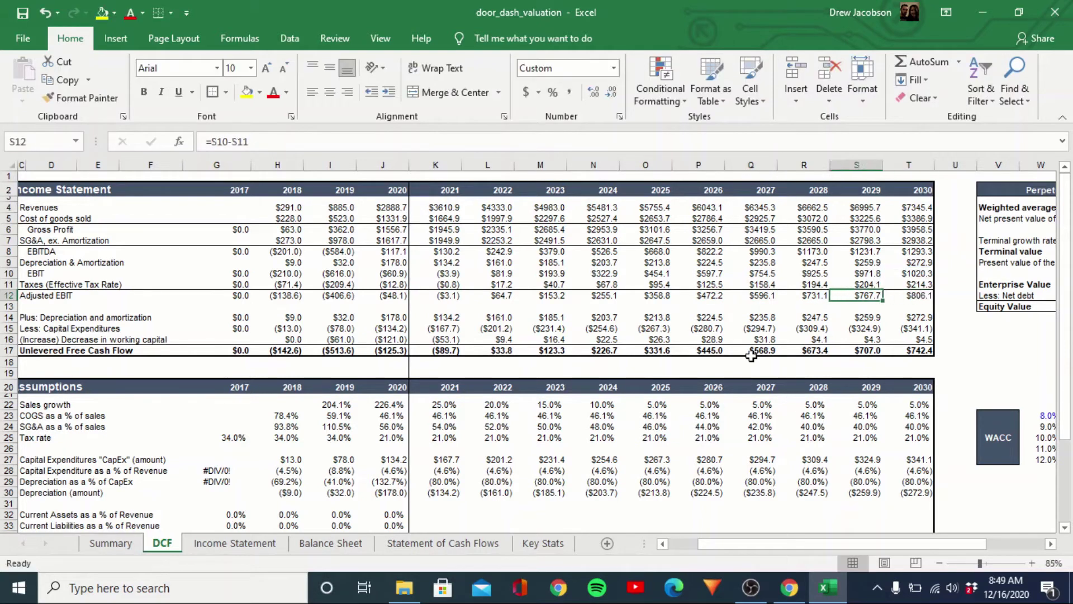
key("Left")
key("Left")
key("Left")
key("Left")
key("Left")
key("Left")
key("Left")
key("Left")
key("Left")
key("Down")
key("Down")
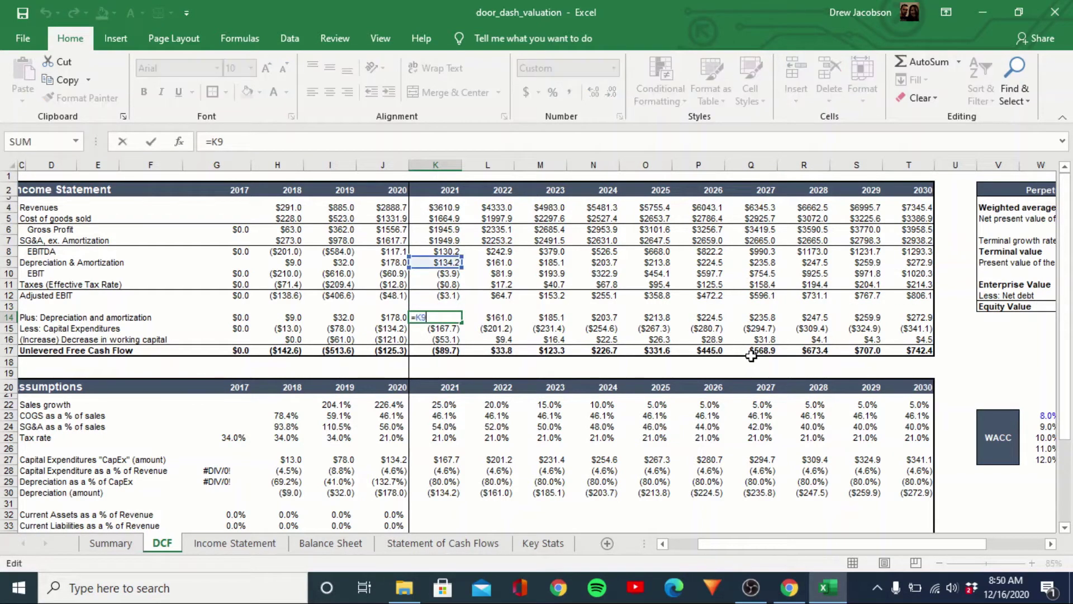
key("Down")
key("Down")
Enter =-(K39-J39) as the 2021 working-capital change in K16.
type("=-(K39-J39)")
key("ctrl+Return")
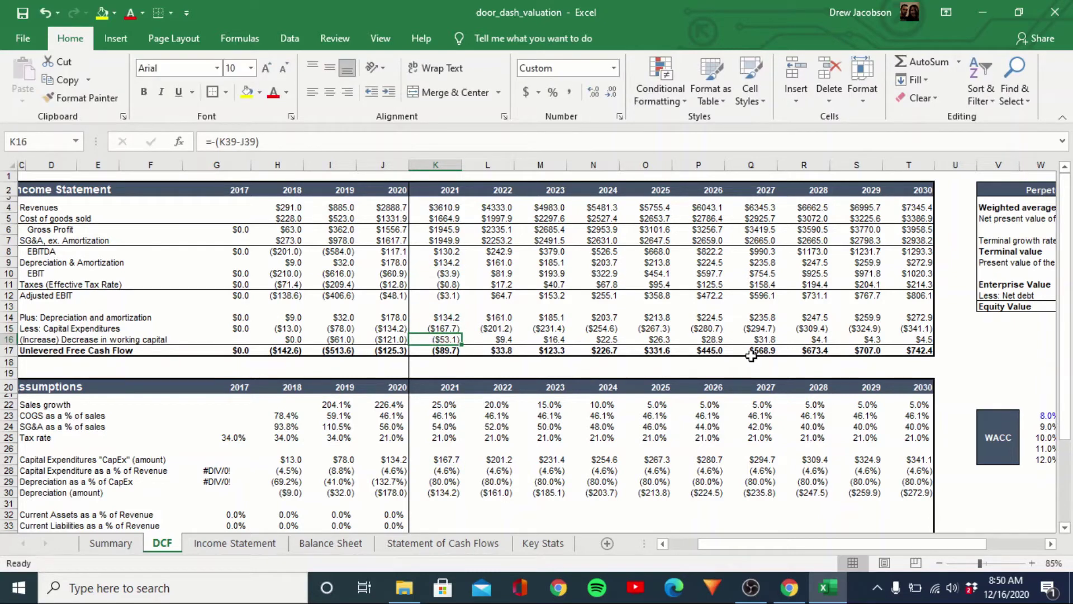
key("Down")
key("Down")
key("Down")
key("Down")
key("Down")
key("Down")
key("Down")
key("Down")
key("Down")
key("Down")
key("Down")
key("Down")
key("Down")
key("Down")
key("Down")
key("Down")
key("Down")
key("Down")
key("Down")
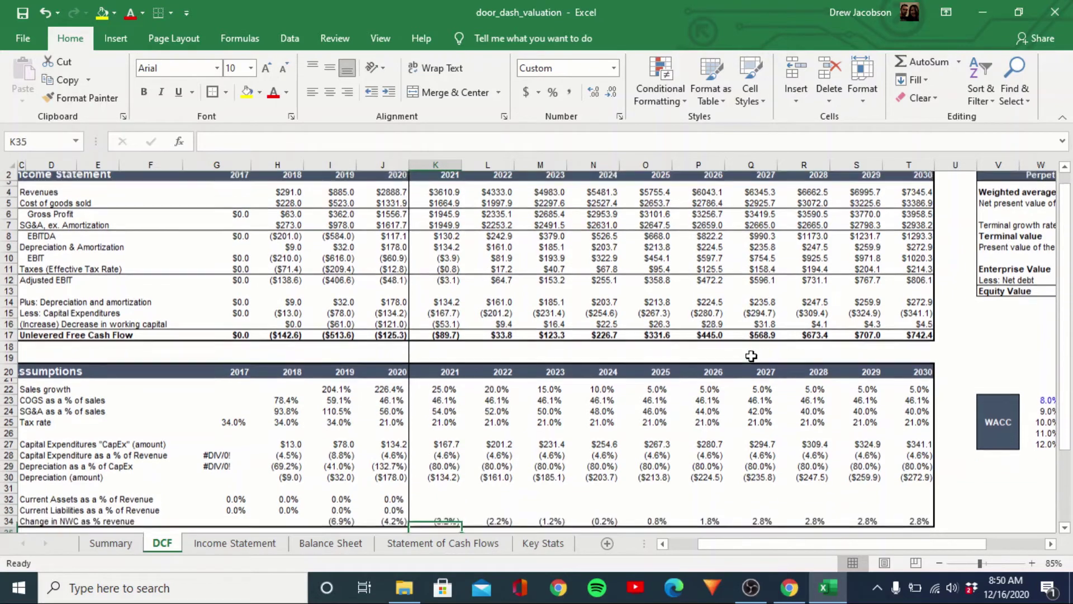
key("Down")
key("Up")
key("Up")
key("Up")
key("Up")
key("Up")
key("Up")
key("Up")
key("Up")
key("Up")
key("Up")
key("Up")
key("Up")
key("Up")
key("Up")
key("Up")
key("Up")
key("Up")
key("Up")
key("Up")
key("Up")
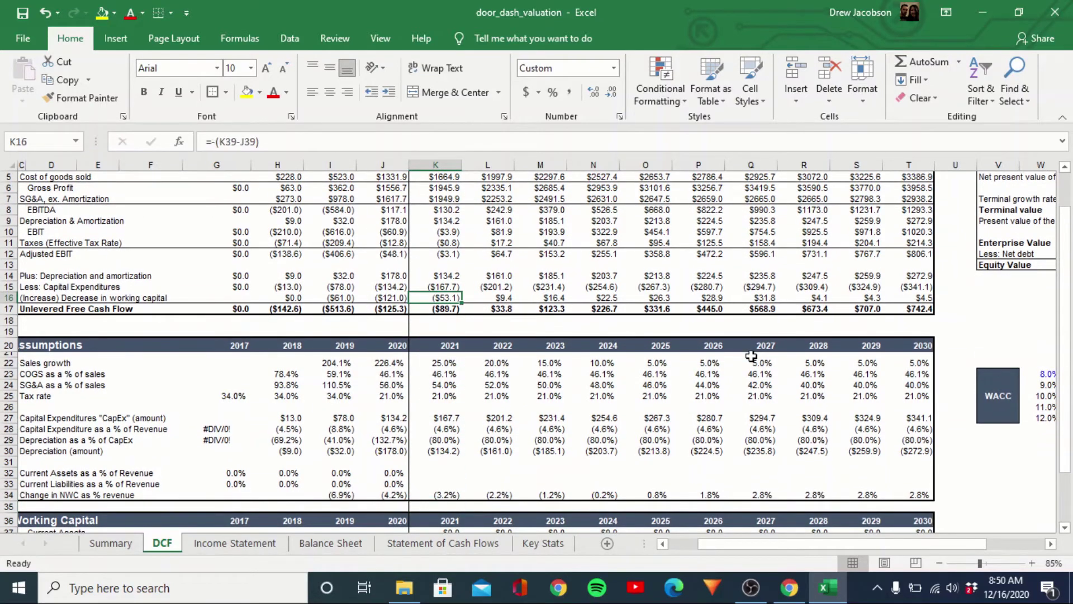
Replace K16 with =K34*K4 and paste the formula across L16:T16.
type("=")
key("Down")
key("Down")
key("Down")
key("Down")
key("Down")
key("Down")
key("Down")
key("Down")
key("Down")
key("Down")
key("Down")
key("Down")
key("Down")
key("Down")
key("Down")
key("Down")
key("Down")
key("Down")
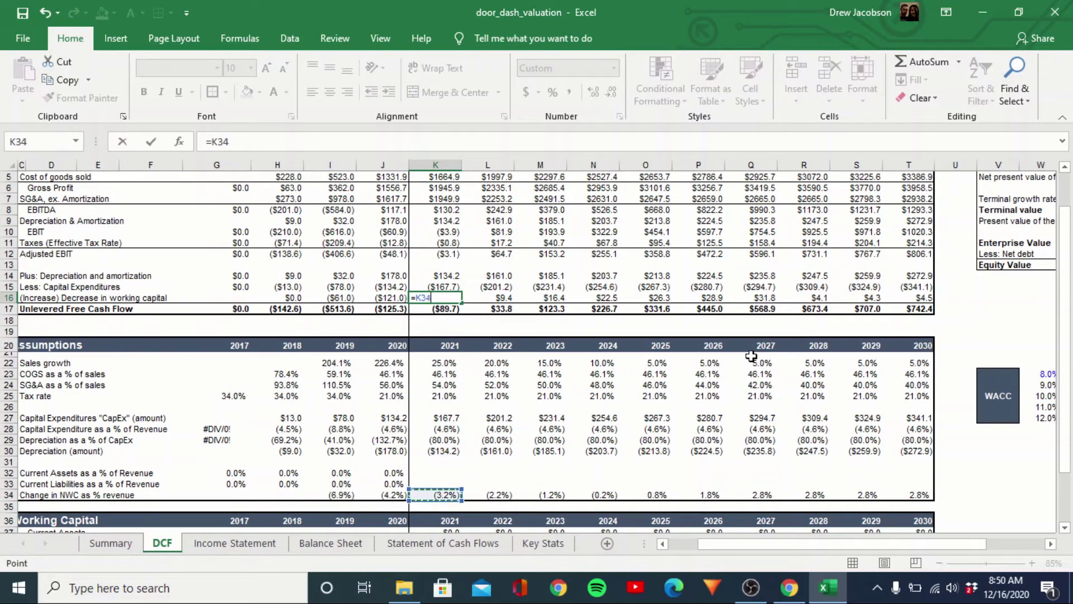
type("*")
key("Up")
key("Up")
key("Up")
key("Up")
key("Up")
key("Up")
key("Up")
key("Up")
key("Up")
key("Up")
key("Up")
key("Up")
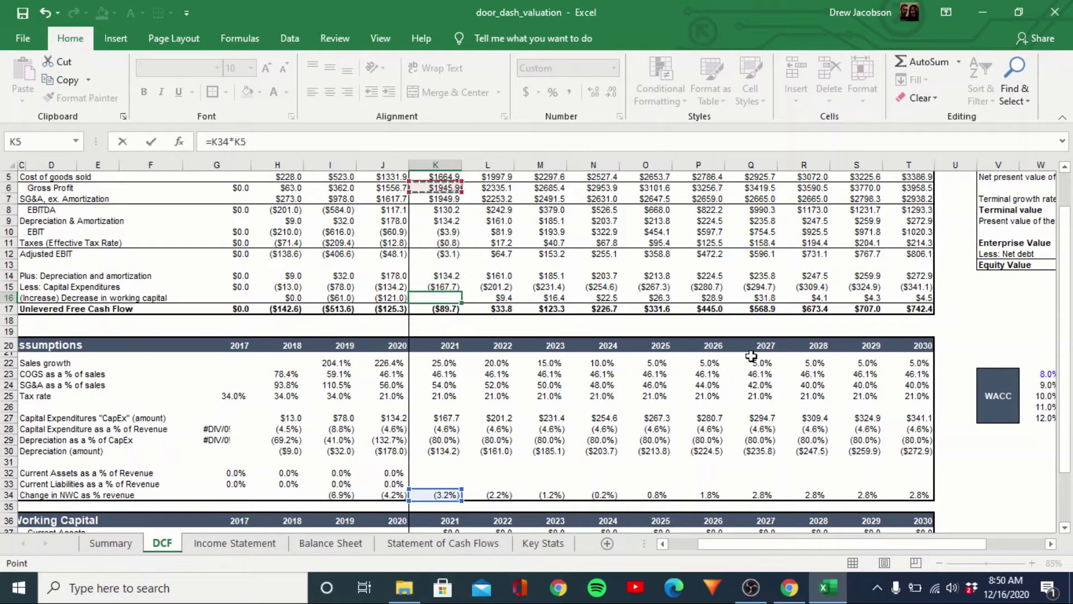
key("Return")
key("Up")
key("ctrl+c")
key("Right")
key("shift+Right")
key("shift+Right")
key("shift+Right")
key("shift+Right")
key("shift+Right")
key("shift+Right")
key("shift+Right")
key("shift+Right")
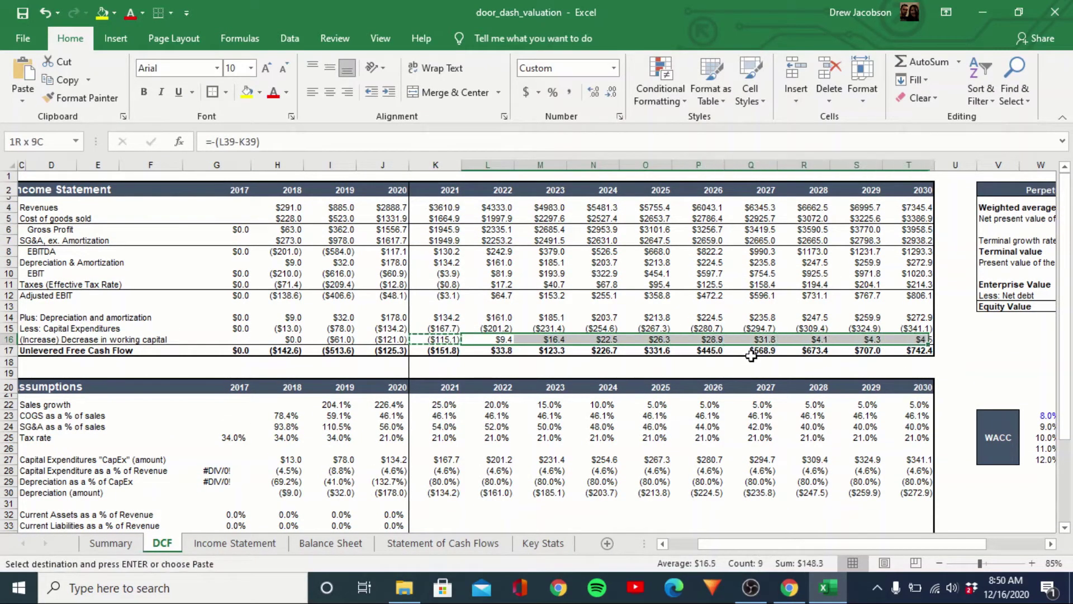
key("ctrl+alt+v")
key("Return")
key("Escape")
Check the pasted working-capital change formulas through 2030.
key("Left")
key("Right")
key("Right")
key("Right")
key("Right")
key("Right")
key("Right")
key("Right")
key("Right")
key("Left")
key("Right")
key("Right")
key("Left")
key("Left")
key("Right")
key("Right")
key("Left")
Make 2027 NWC % of revenue half a point below 2026 with =P34-.005.
key("Down")
key("Down")
key("Down")
key("Down")
key("Down")
key("Down")
key("Down")
key("Down")
key("Down")
key("Down")
key("Down")
key("Down")
key("Down")
key("Down")
key("Down")
key("Down")
key("Down")
key("Down")
key("Down")
key("Down")
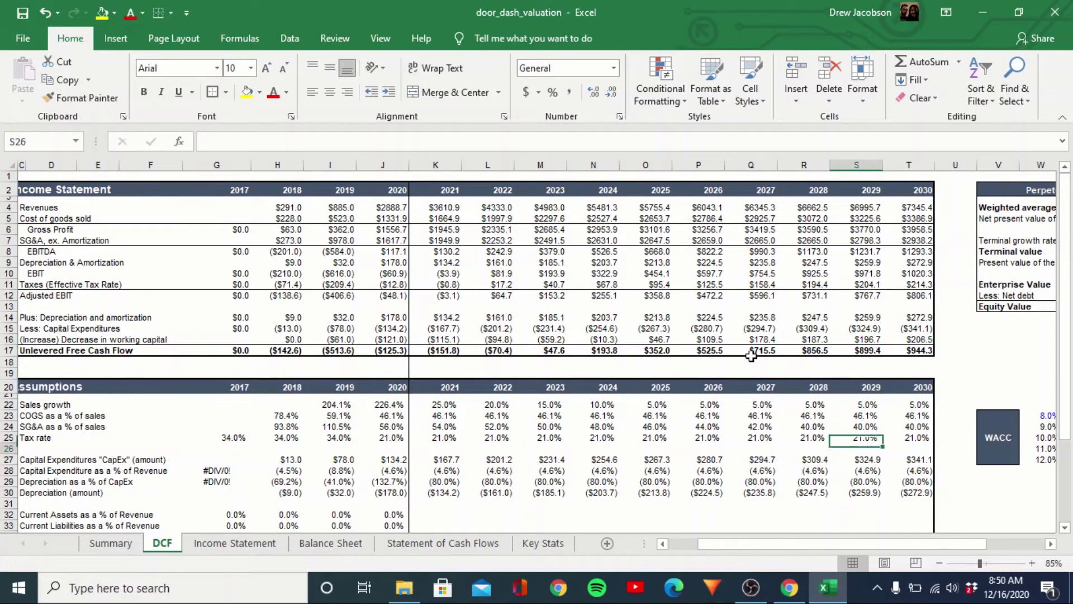
key("Up")
key("Up")
key("Up")
key("Up")
key("Up")
key("Up")
key("Up")
key("Up")
key("Up")
key("Up")
key("Up")
key("Up")
key("Up")
key("Up")
key("Up")
key("Up")
key("Up")
key("Up")
key("Up")
key("Up")
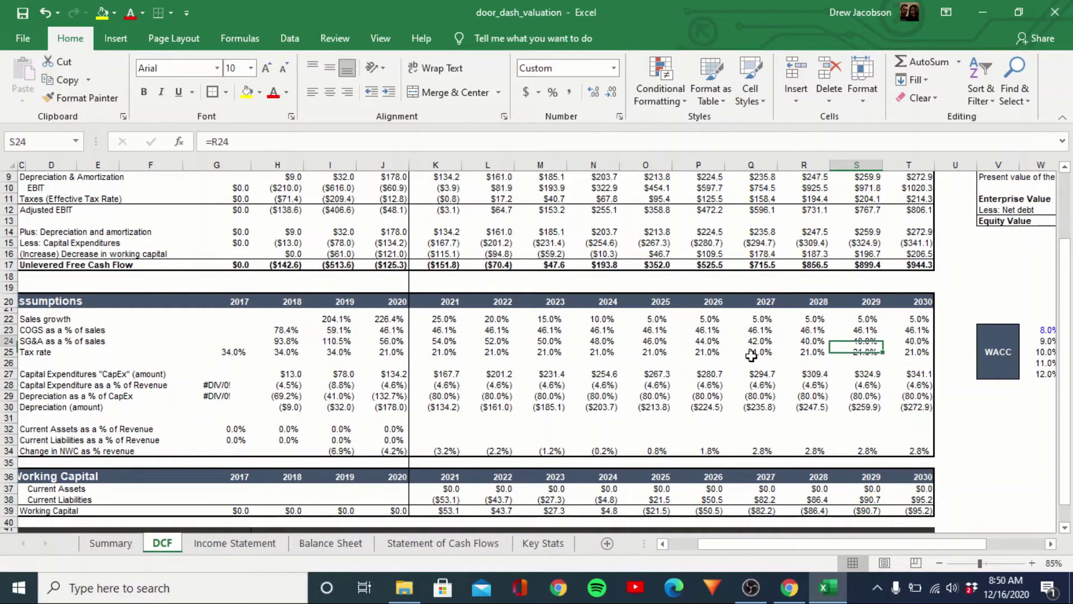
key("Left")
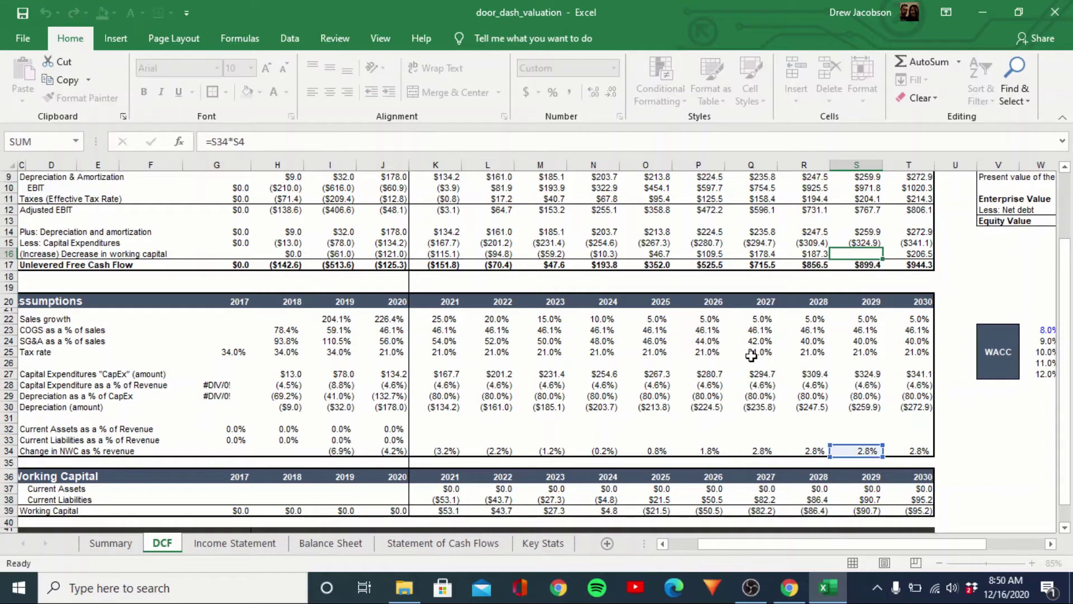
key("Left")
key("Down")
key("Down")
key("Down")
key("Down")
key("Down")
key("Down")
key("Down")
key("Down")
key("Down")
key("Down")
key("Down")
key("Down")
key("Down")
key("Down")
key("Down")
key("Down")
key("Down")
key("Down")
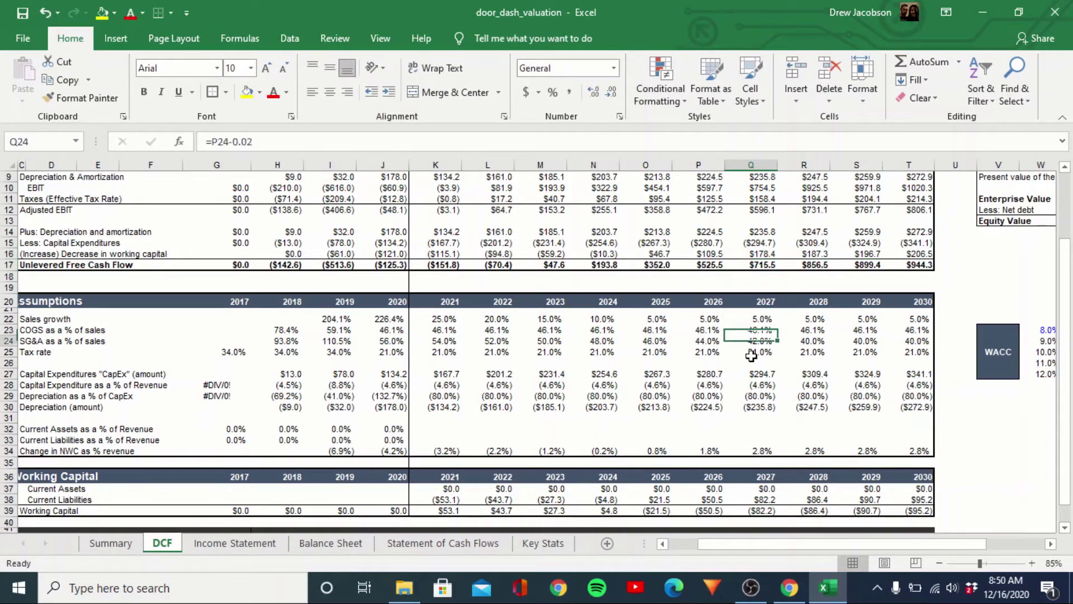
key("F2")
key("BackSpace")
key("BackSpace")
key("BackSpace")
key("BackSpace")
key("BackSpace")
key("Return")
key("Up")
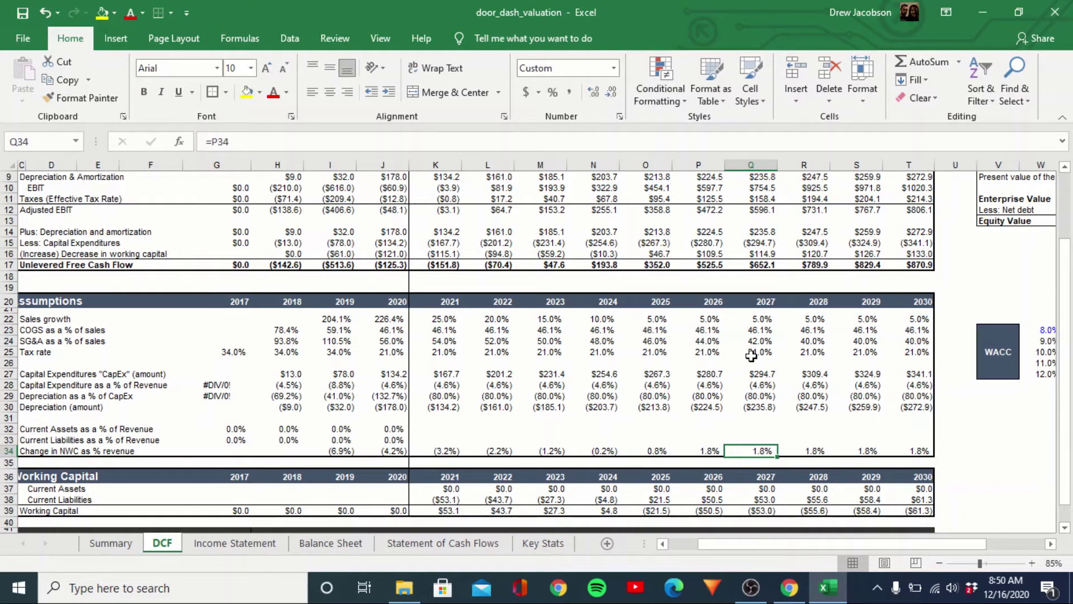
key("F2")
type("-.0")
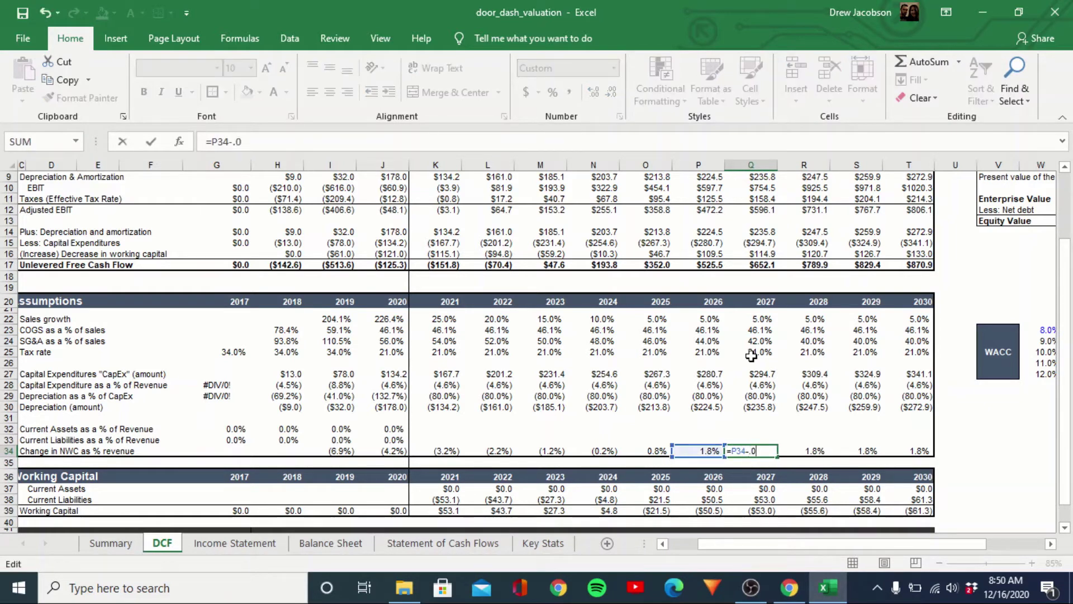
type("05")
key("Return")
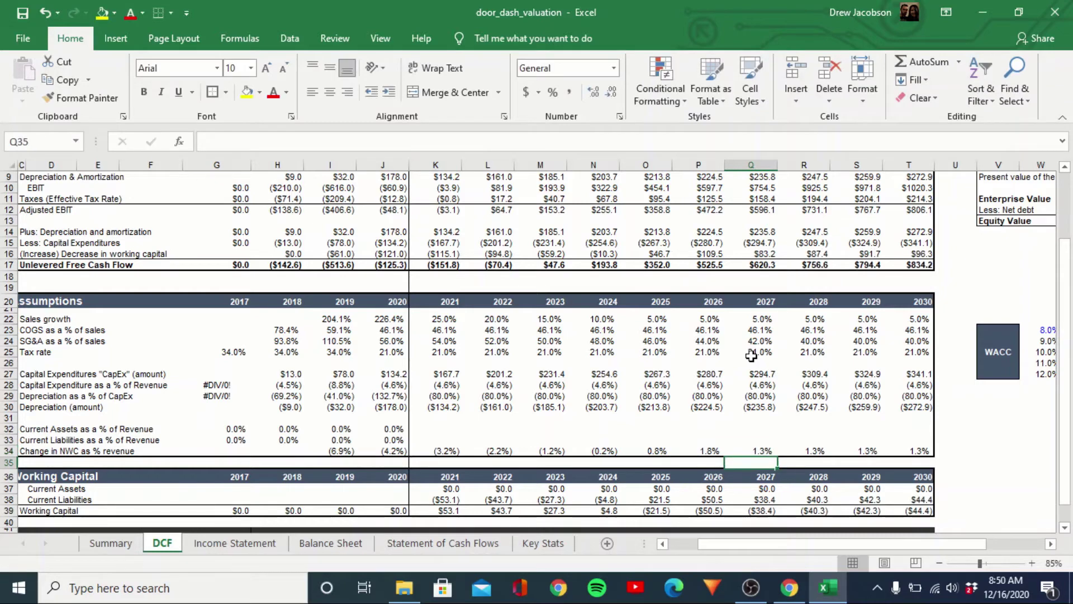
Paste the declining NWC % formula into 2028–2029 (R34:S34).
key("Up")
key("ctrl+c")
key("Right")
key("shift+Right")
key("ctrl+alt+v")
key("Return")
key("Escape")
key("Right")
key("Left")
key("Left")
key("Left")
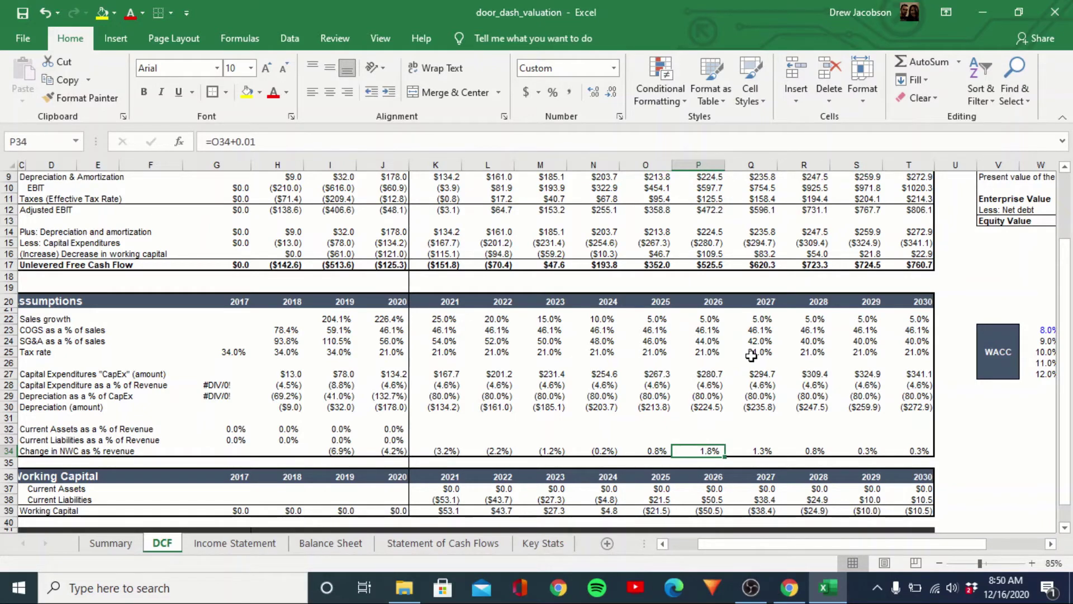
Set 2026 NWC % of revenue to 1.3% and 2029 to 0.0%.
type("1.3")
key("Return")
key("Up")
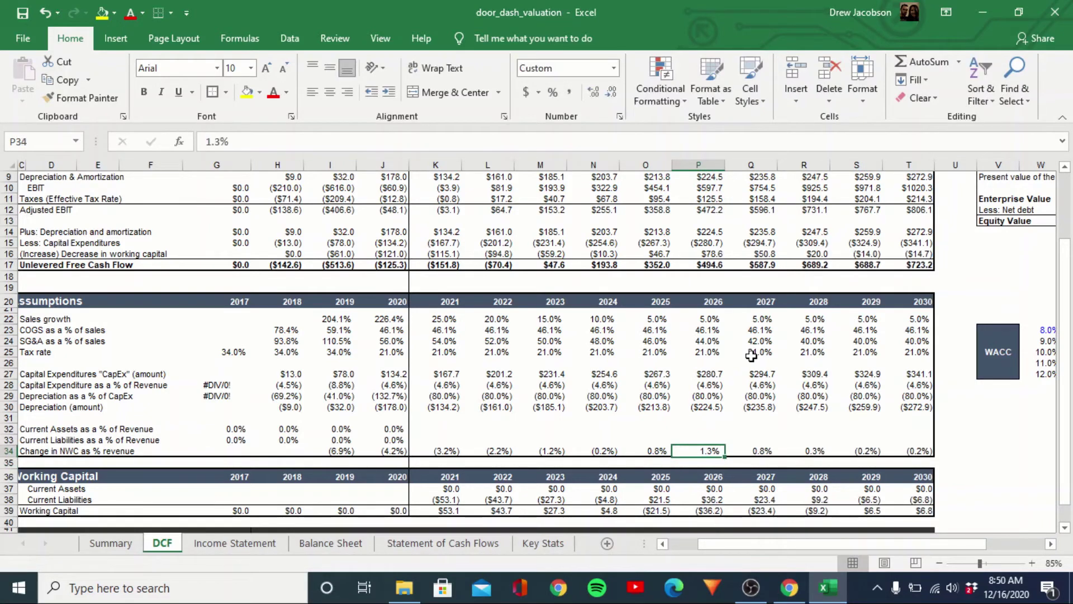
key("Right")
key("Right")
key("Right")
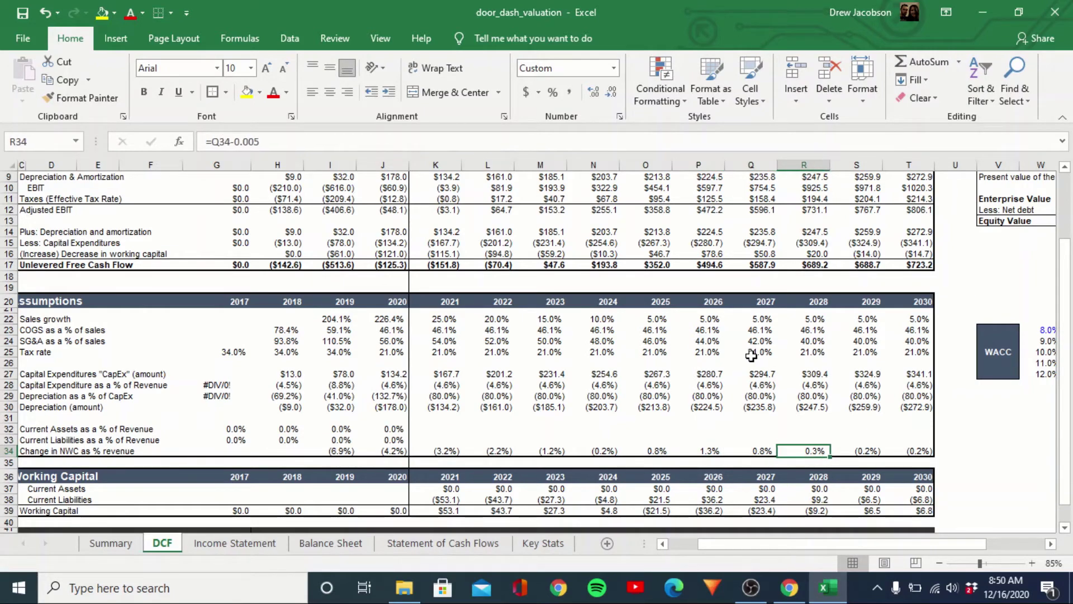
type("0")
key("Return")
Review the tapering NWC % row across the years.
key("Up")
key("Right")
key("Left")
key("Left")
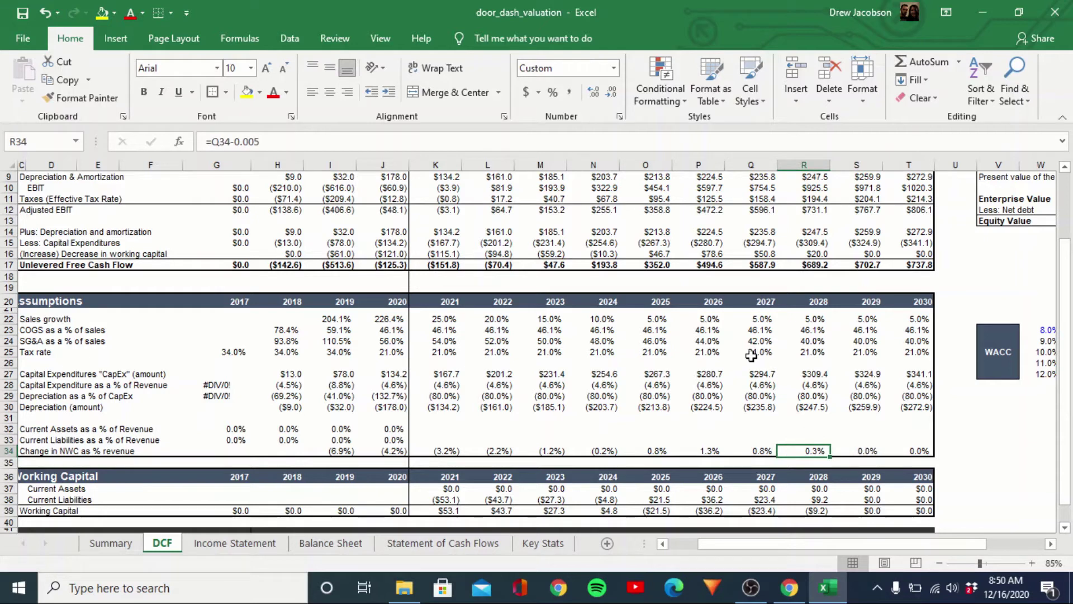
key("Left")
key("Left")
key("Left")
key("Left")
key("Left")
key("Left")
key("Left")
key("Left")
key("Left")
key("Left")
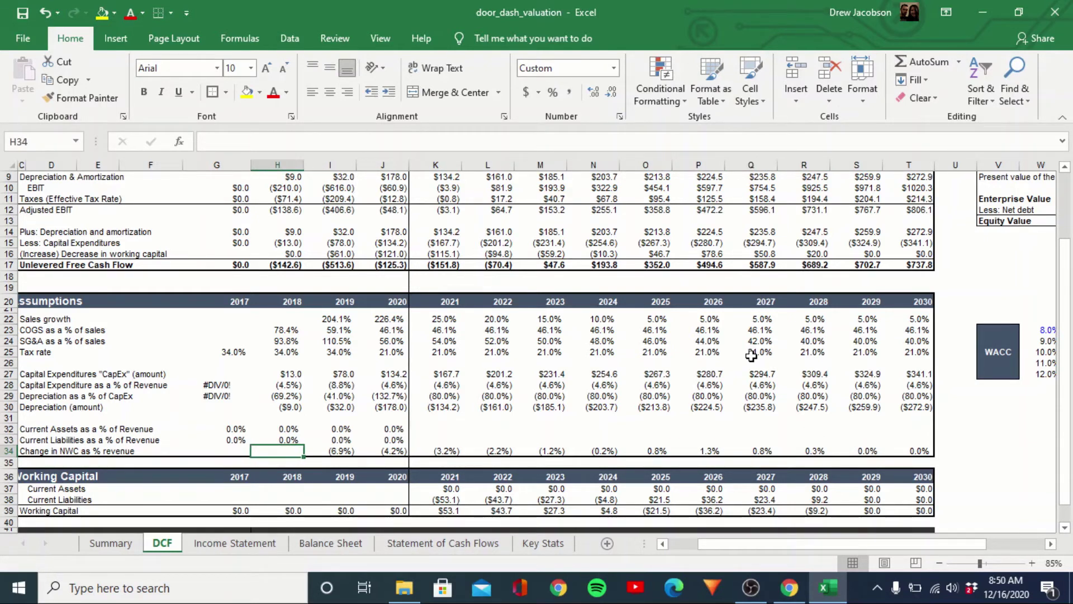
key("Right")
key("Right")
key("Right")
key("Right")
key("Right")
key("Right")
key("Right")
key("Right")
key("Right")
key("Right")
key("Up")
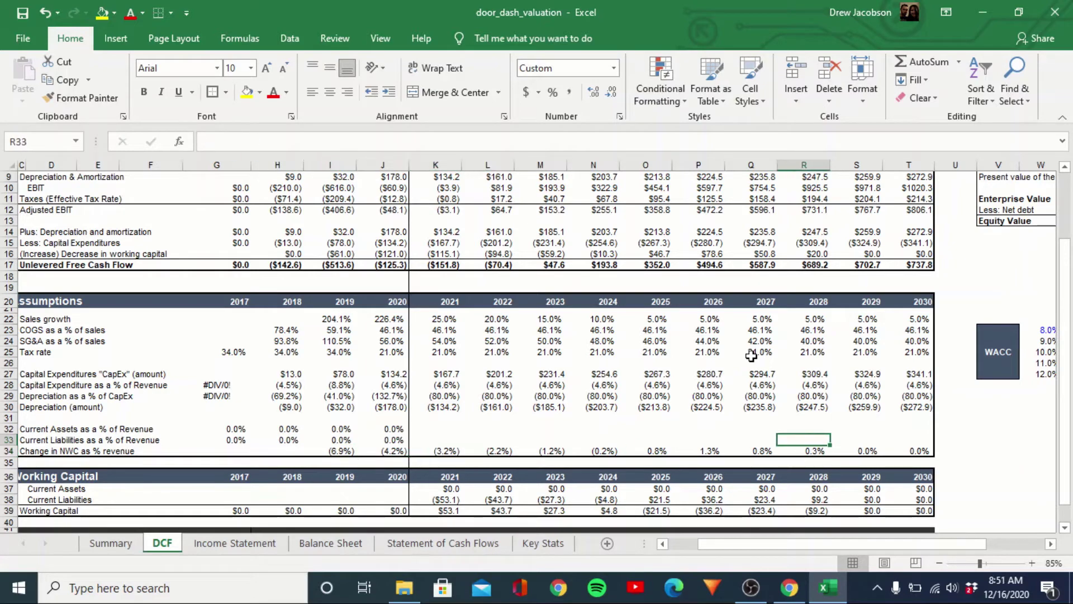
key("Up")
key("Up")
key("Up")
key("Up")
key("Up")
key("Up")
key("Up")
key("Up")
key("Up")
key("Up")
key("Up")
key("Up")
key("Up")
key("Up")
key("Up")
key("Up")
key("Up")
key("Up")
key("Up")
key("Up")
key("Right")
key("Right")
key("Right")
key("Right")
key("Right")
key("Right")
key("Right")
key("Right")
Set the perpetuity-method WACC to 10%.
key("Down")
key("Down")
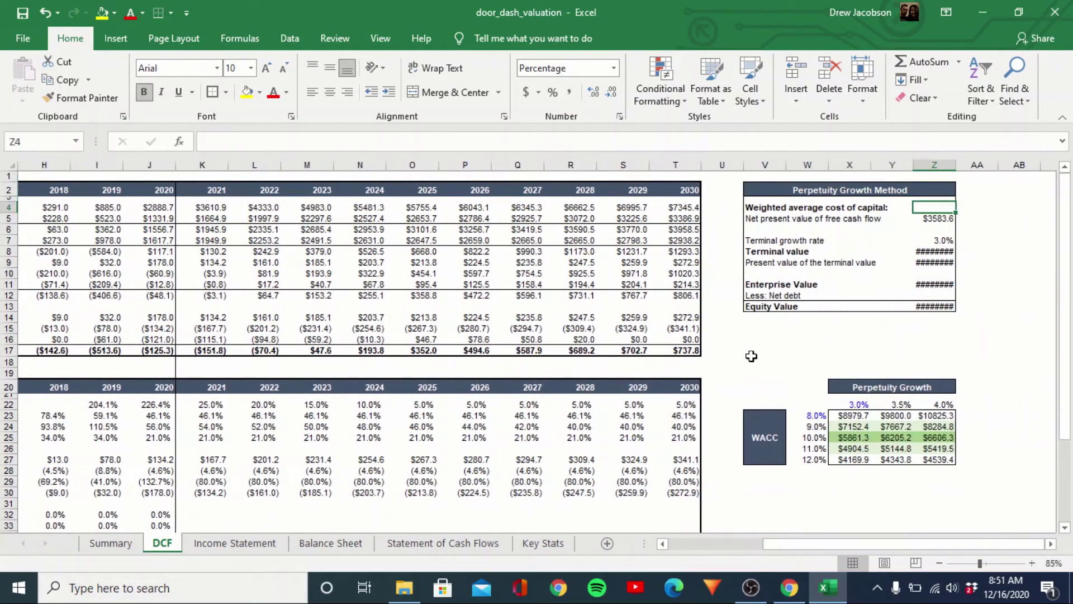
type("10%")
key("Return")
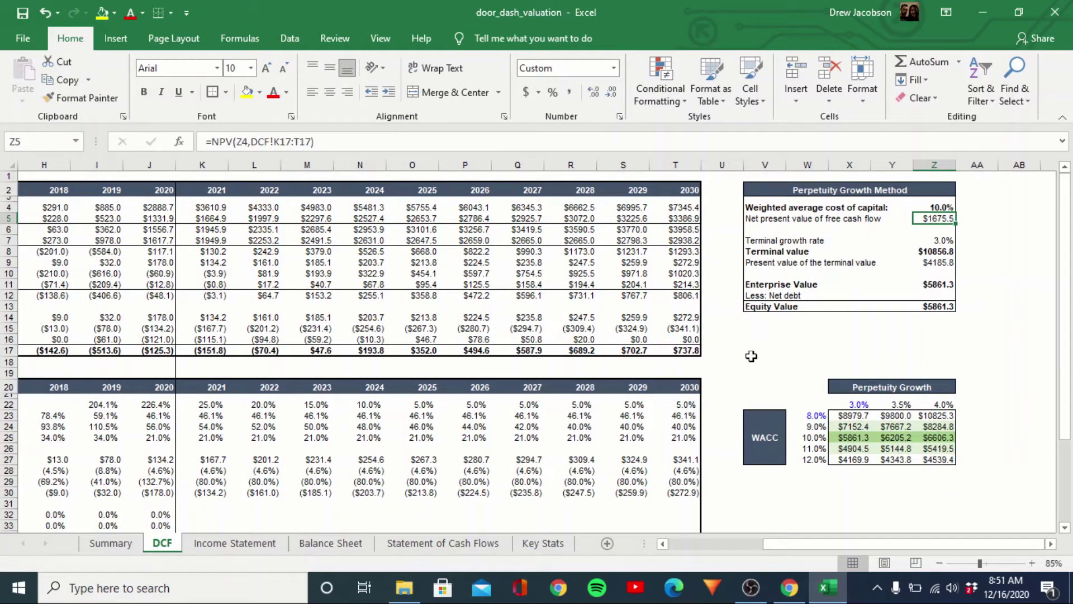
Review the terminal value, present value and enterprise value formulas without changing them.
key("Down")
key("Down")
key("Down")
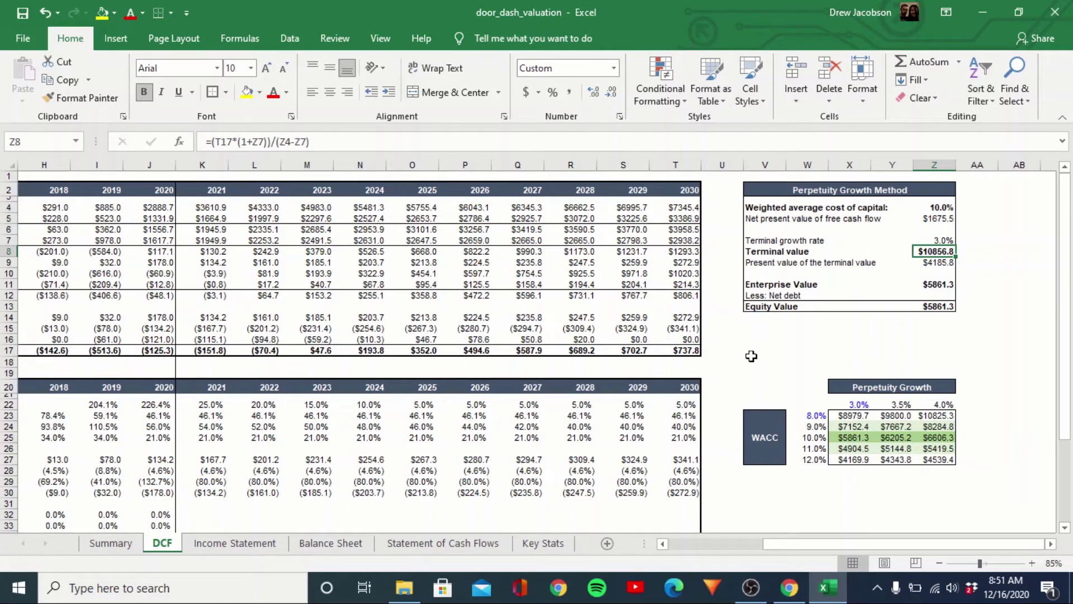
key("Down")
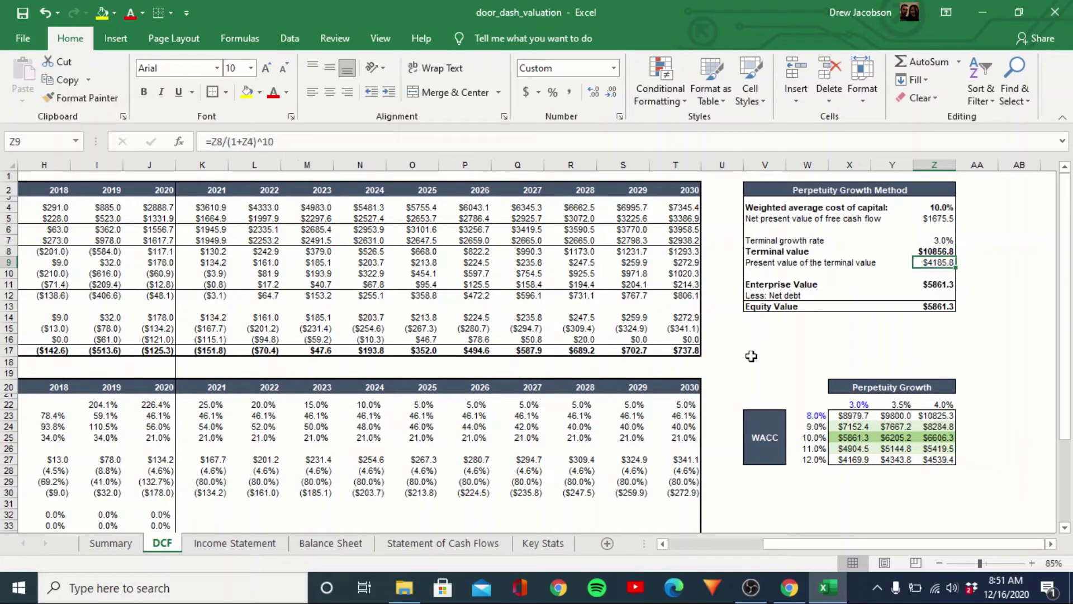
key("F2")
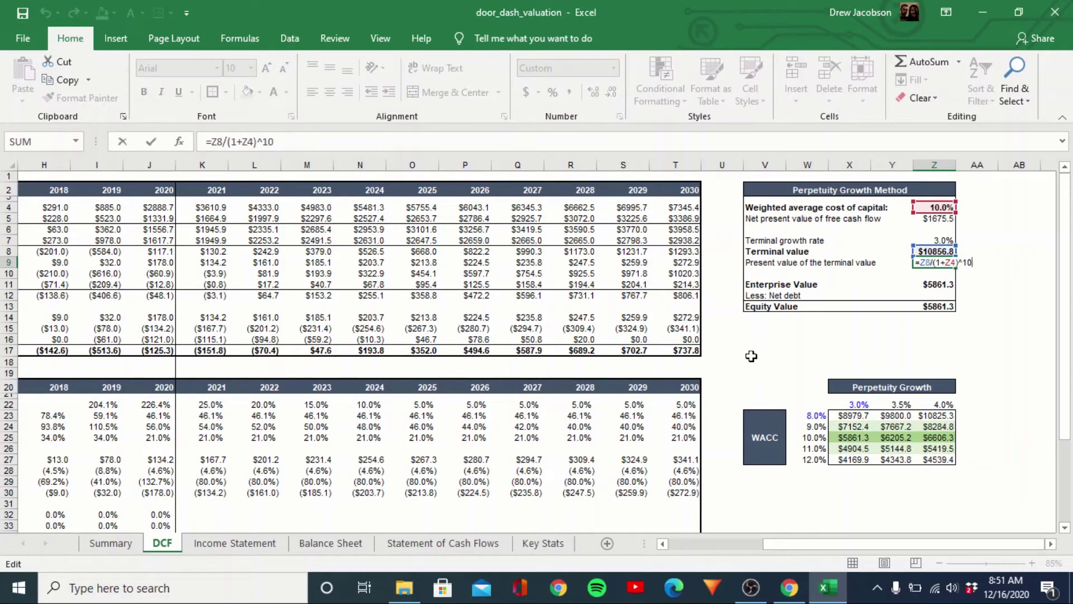
key("Escape")
key("Down")
key("Down")
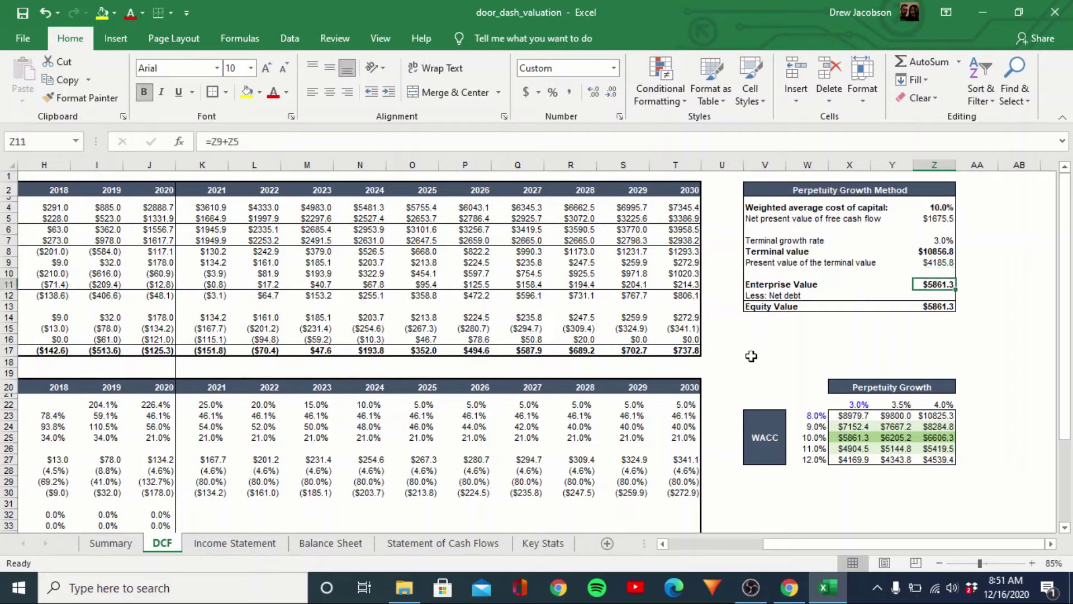
key("F2")
key("Escape")
Begin a formula in the Z12 net debt cell, pointing into the Summary sheet.
key("Down")
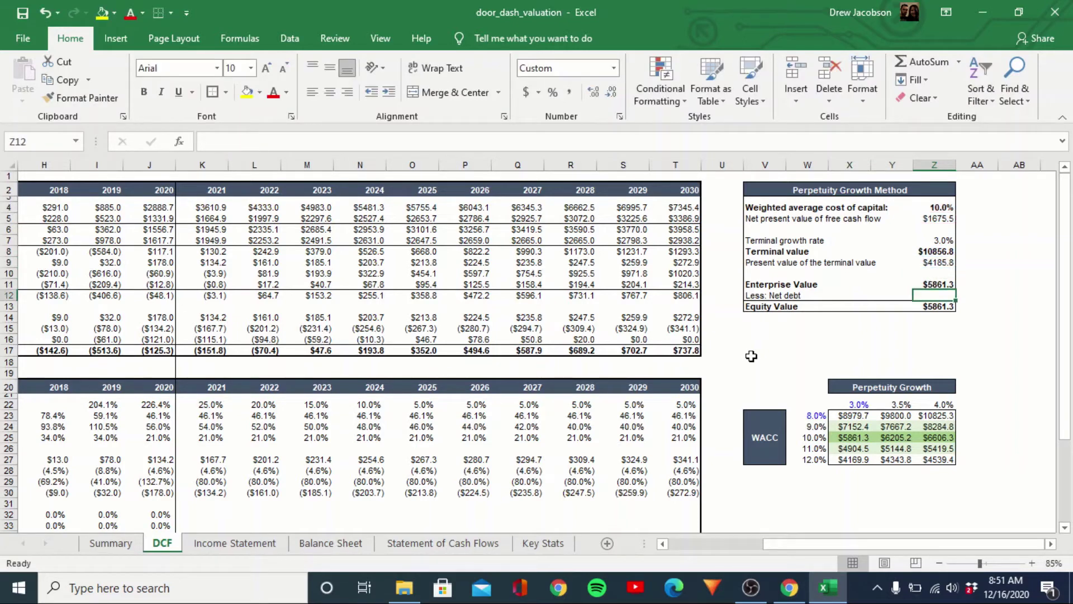
key("Up")
key("Down")
type("=")
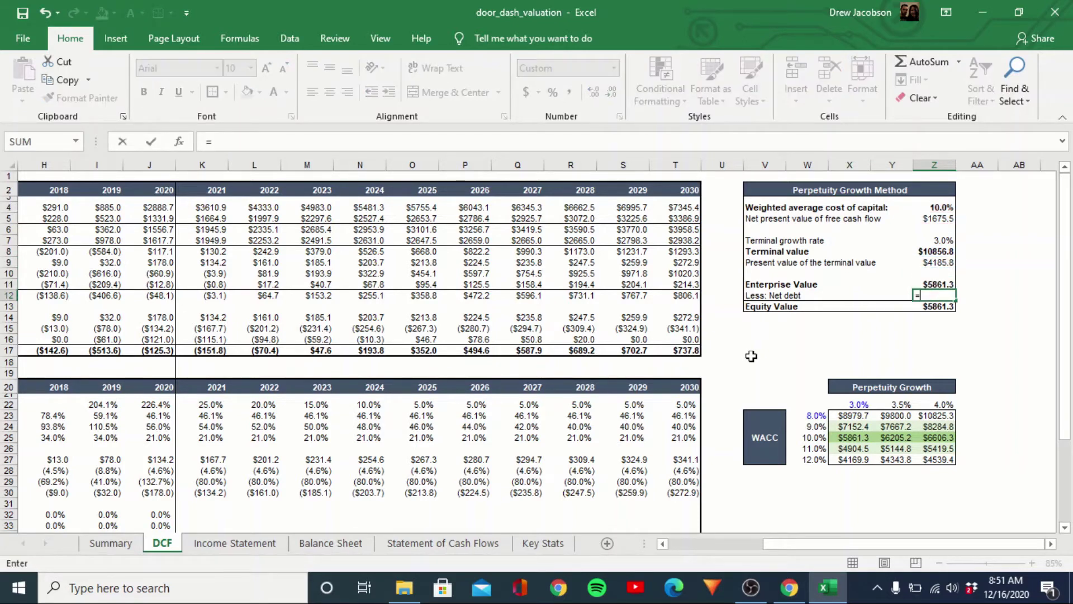
key("ctrl+Page_Up")
Link Z12 net debt to Summary!C8, pulling in $1,252.0.
key("Down")
key("Down")
key("Down")
key("Down")
key("Down")
key("Down")
key("Down")
key("Down")
key("Down")
key("Down")
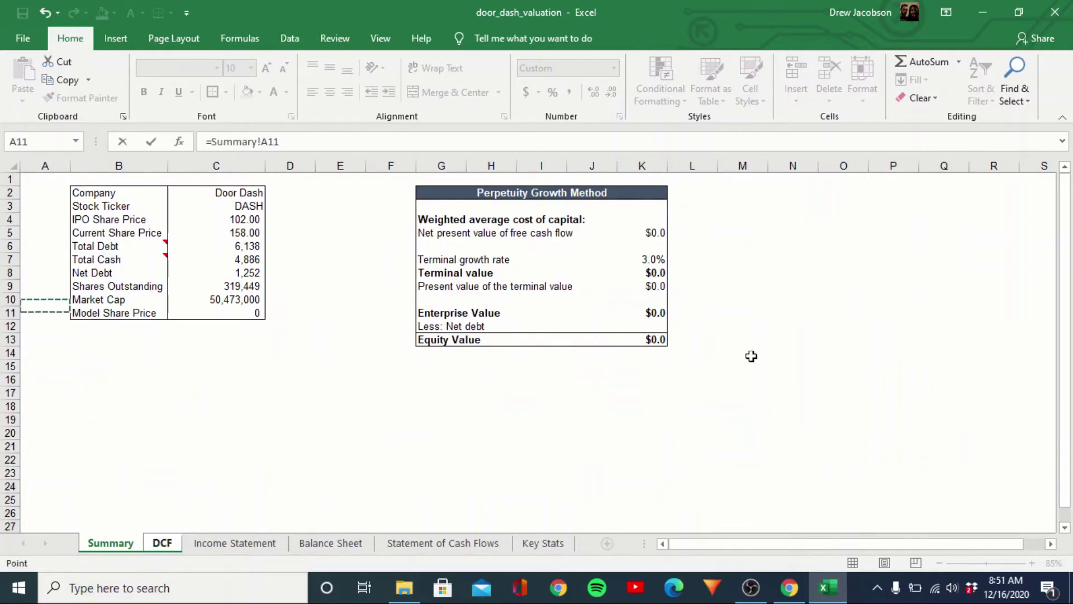
key("Right")
key("Up")
key("Up")
key("Up")
key("Right")
key("Return")
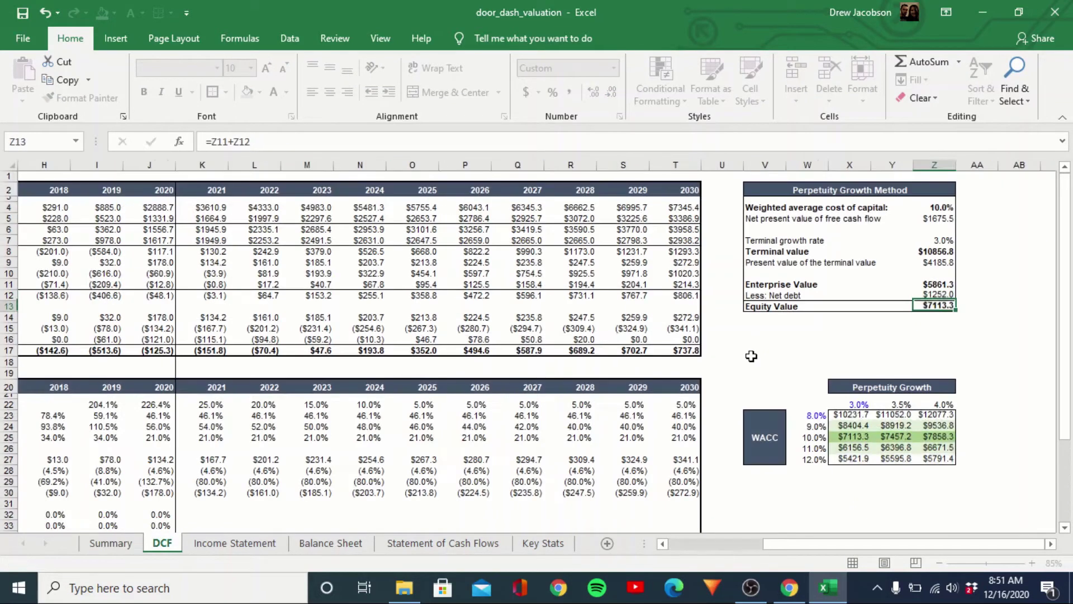
Change equity value in Z13 to =Z11-Z12, giving $4,609.3.
key("Up")
key("Up")
key("Down")
key("Down")
key("F2")
key("Escape")
key("Up")
key("F2")
key("Escape")
key("Down")
key("F2")
type("-")
key("ctrl+Return")
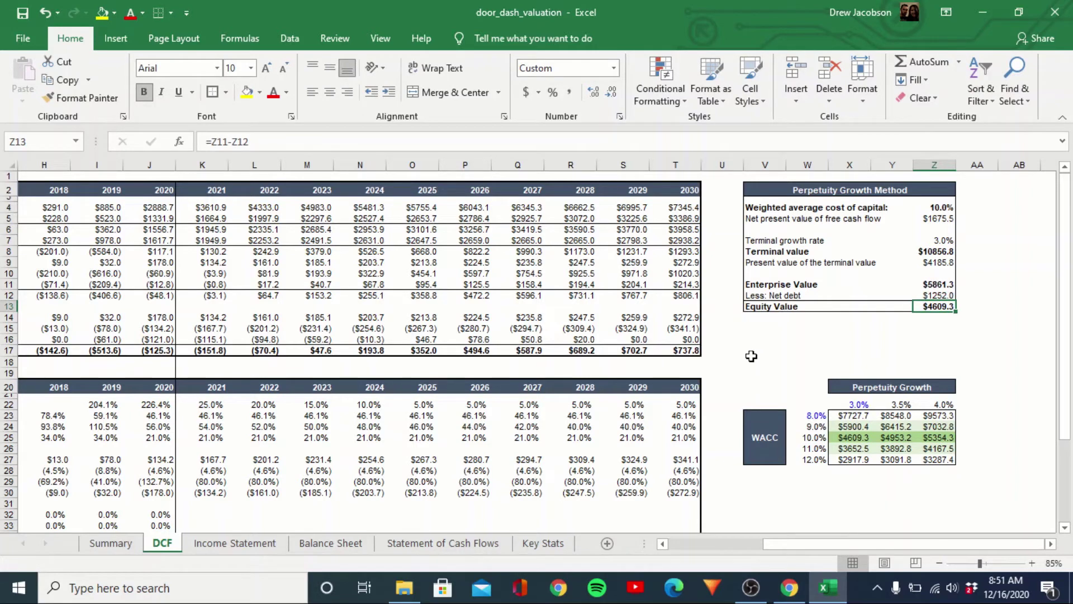
Review the WACC-growth sensitivity table, starting from the 8% WACC rate.
key("Left")
key("Left")
key("Left")
key("Down")
key("Down")
key("Down")
key("Down")
key("Down")
key("Down")
key("Down")
key("Down")
key("Down")
key("Down")
key("Left")
key("Left")
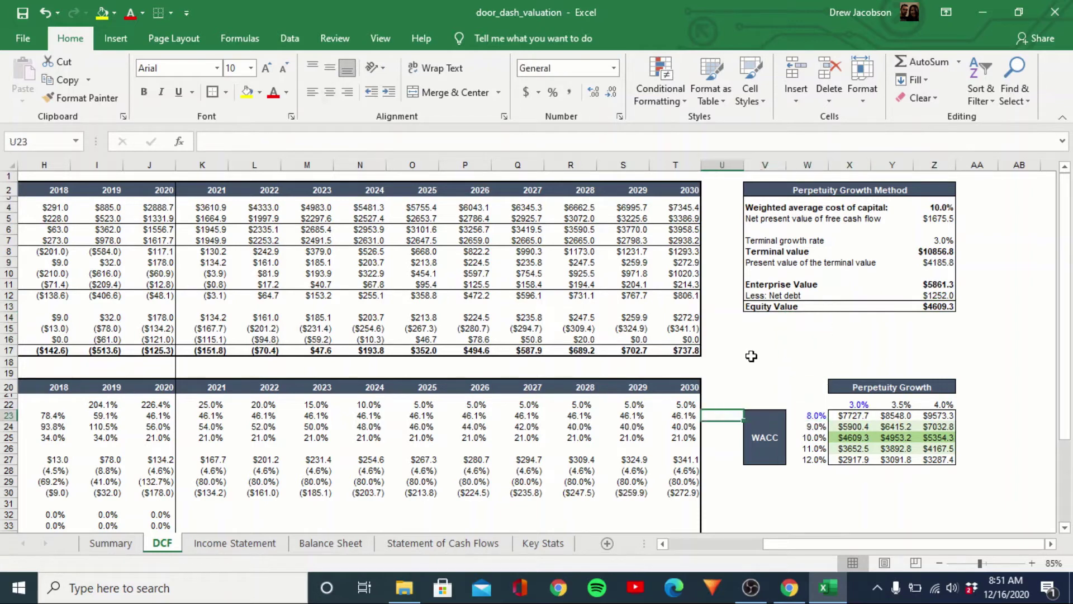
key("Right")
key("Right")
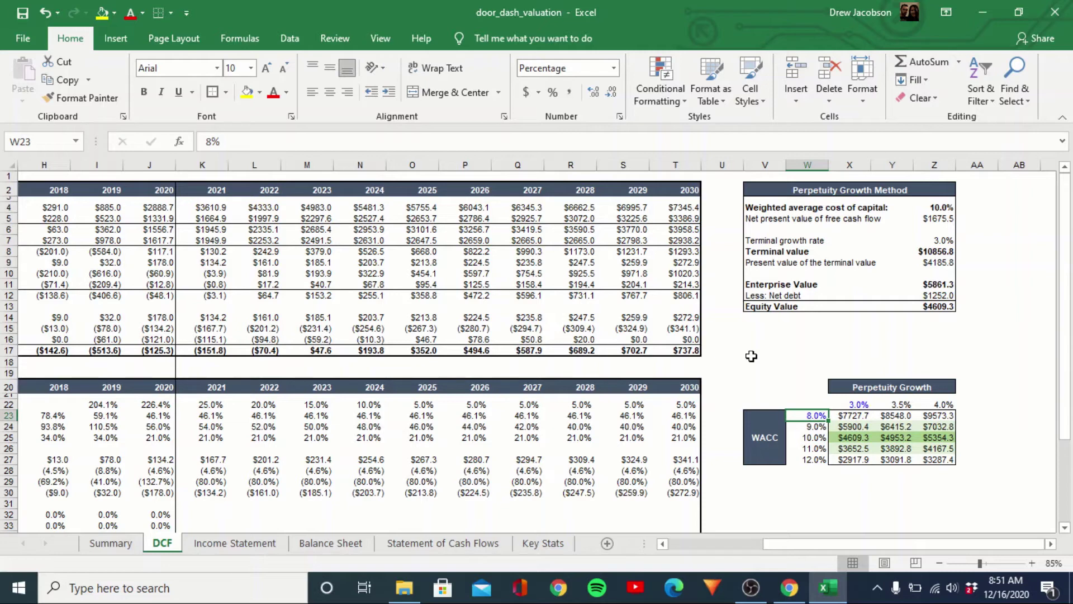
key("Right")
key("Right")
key("Left")
key("Left")
key("Down")
key("Up")
key("Right")
key("Right")
key("Right")
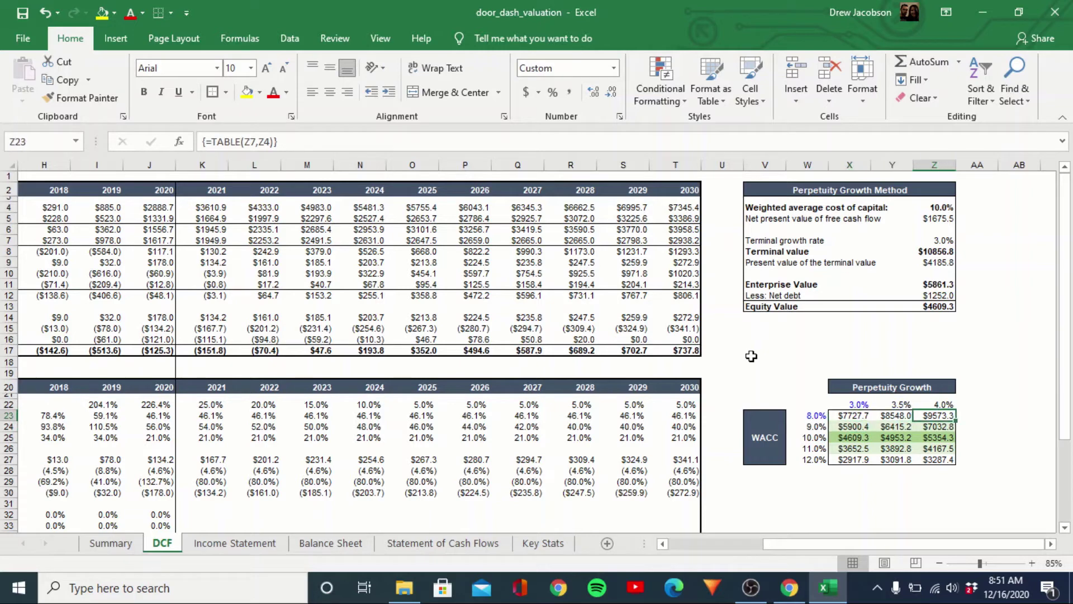
key("Left")
key("Left")
key("Left")
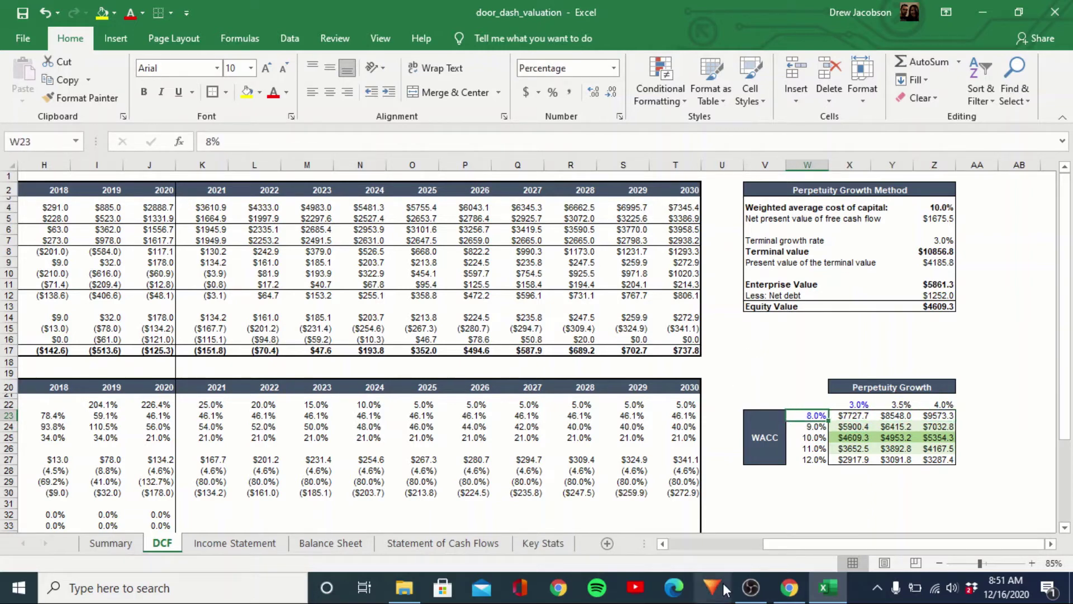
Open finance.yahoo.com in a new Chrome tab.
left_click(790, 587)
left_click(214, 14)
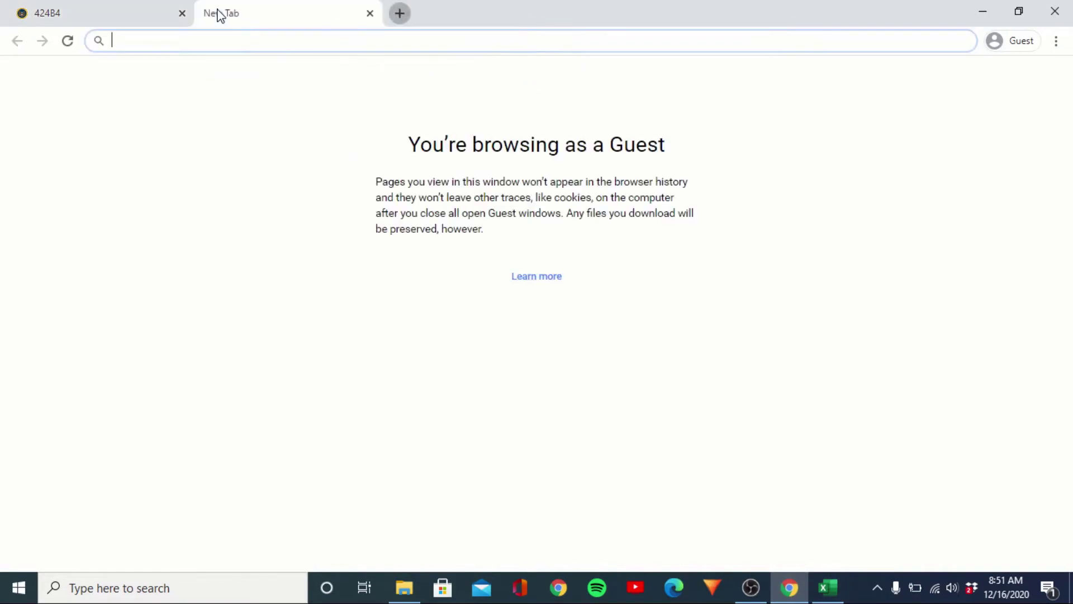
type("yahoo.com.f")
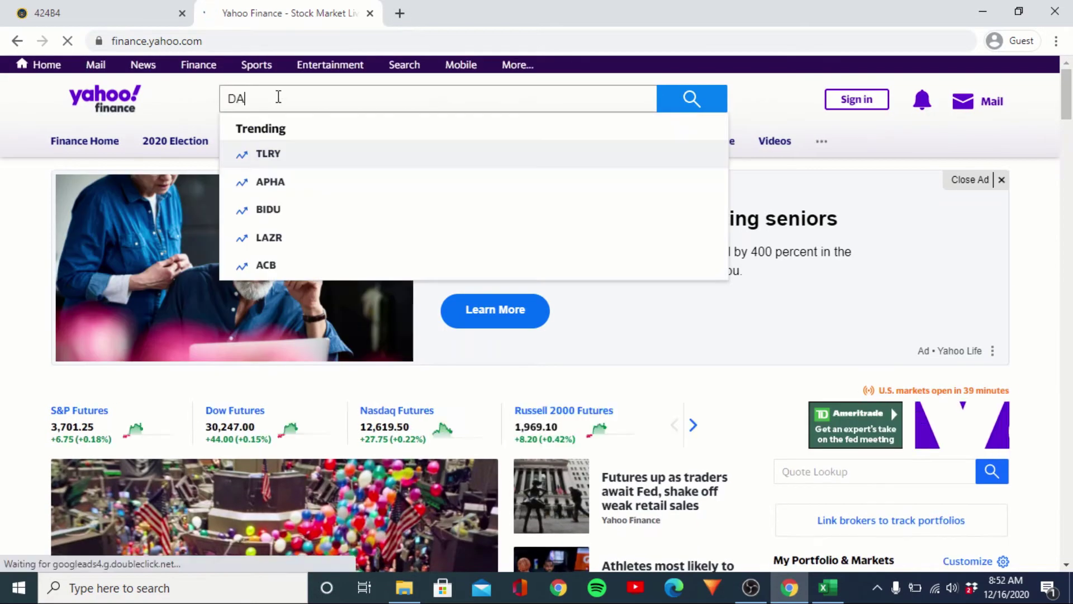
type("SH")
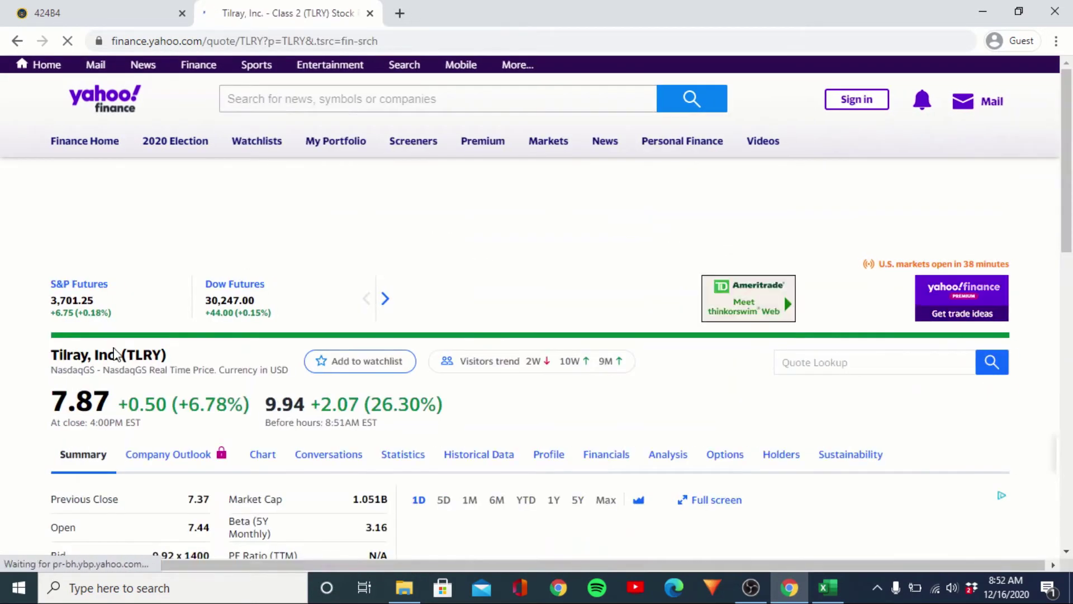
scroll(289, 345, "down", 1)
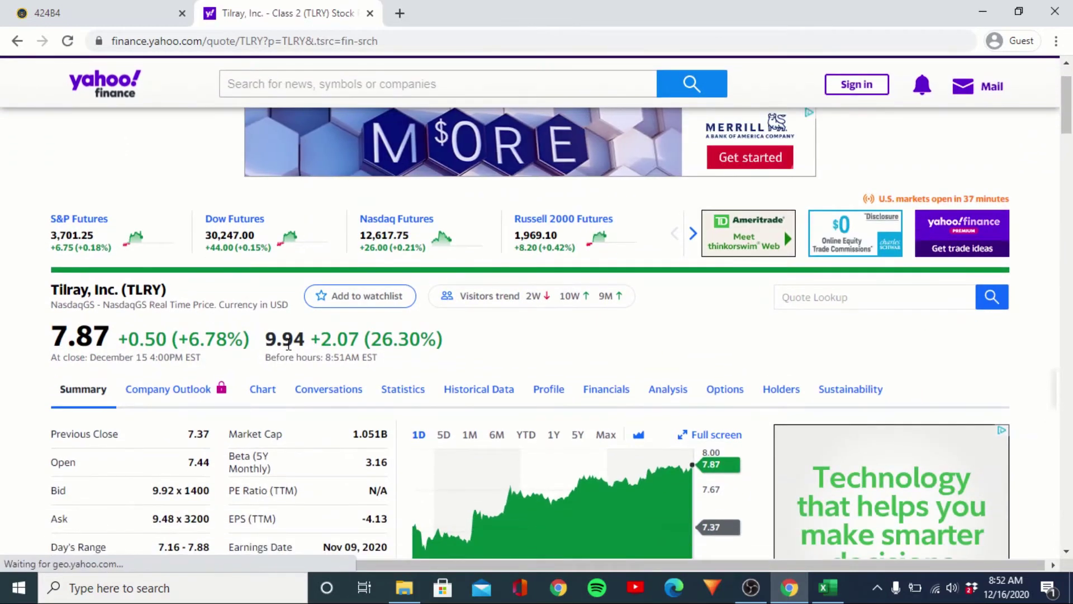
scroll(289, 345, "up", 1)
Search DASH and open DoorDash's quote page ($158.89 close, 50.473B market cap).
left_click(371, 101)
type("DASH")
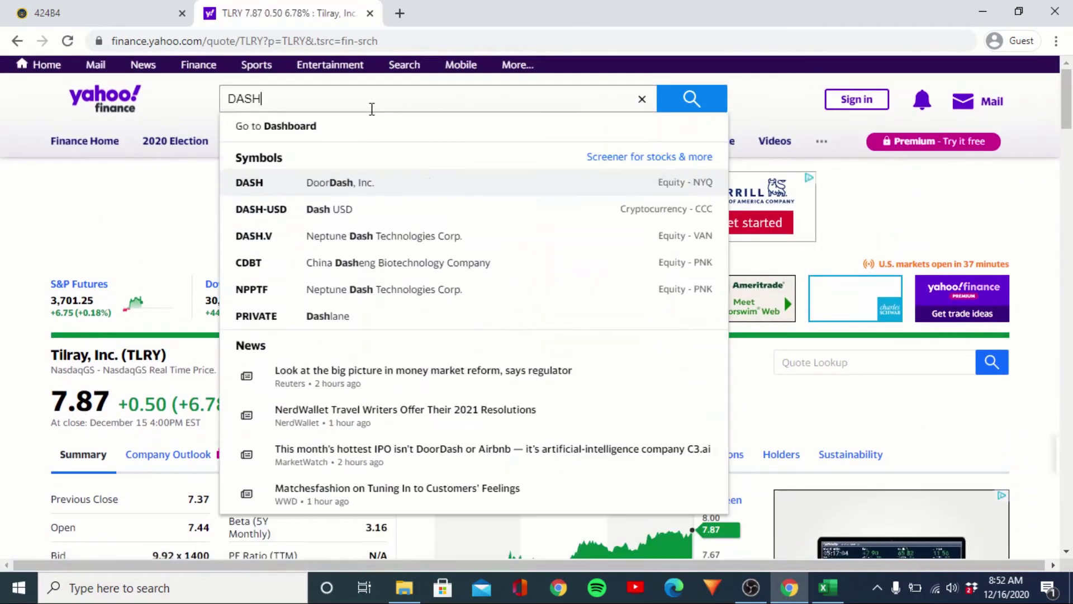
left_click(336, 182)
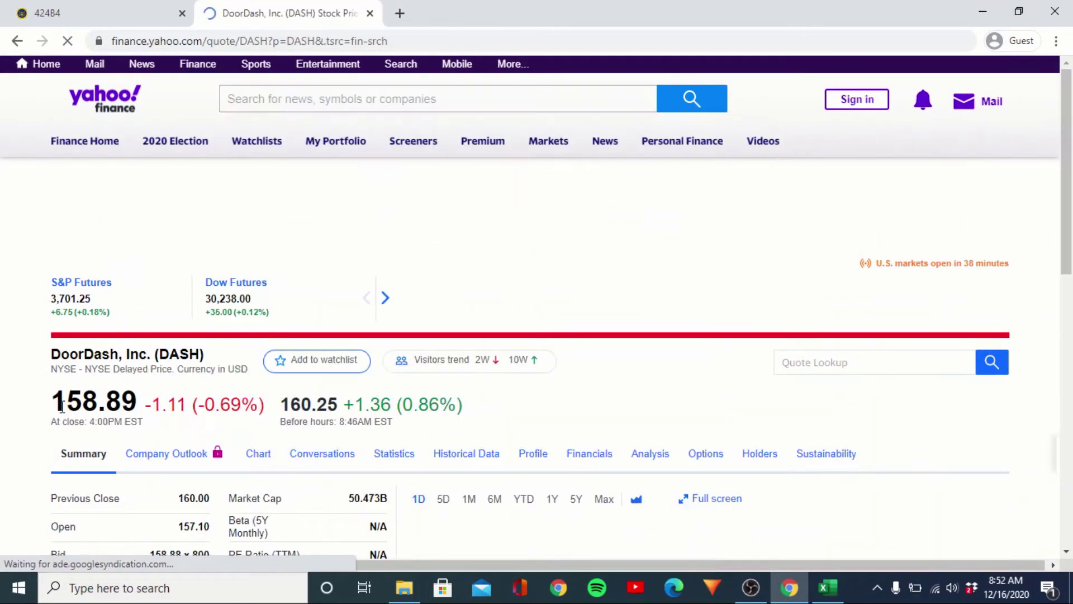
scroll(22, 464, "down", 2)
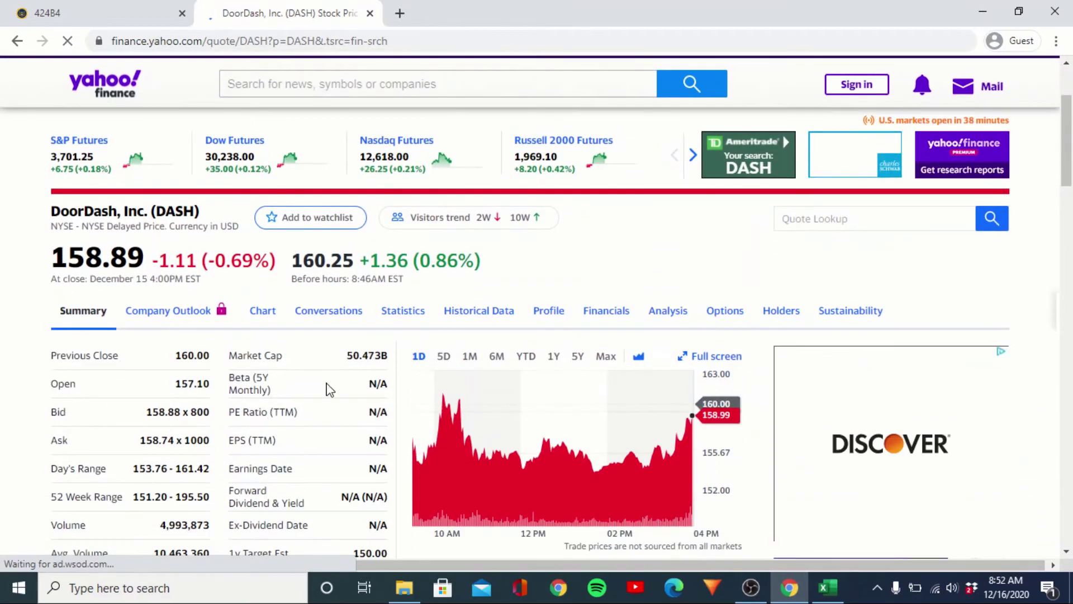
Try 2021 sales growth of 35% and 40% in K22, settling on 50%.
key("alt+Tab")
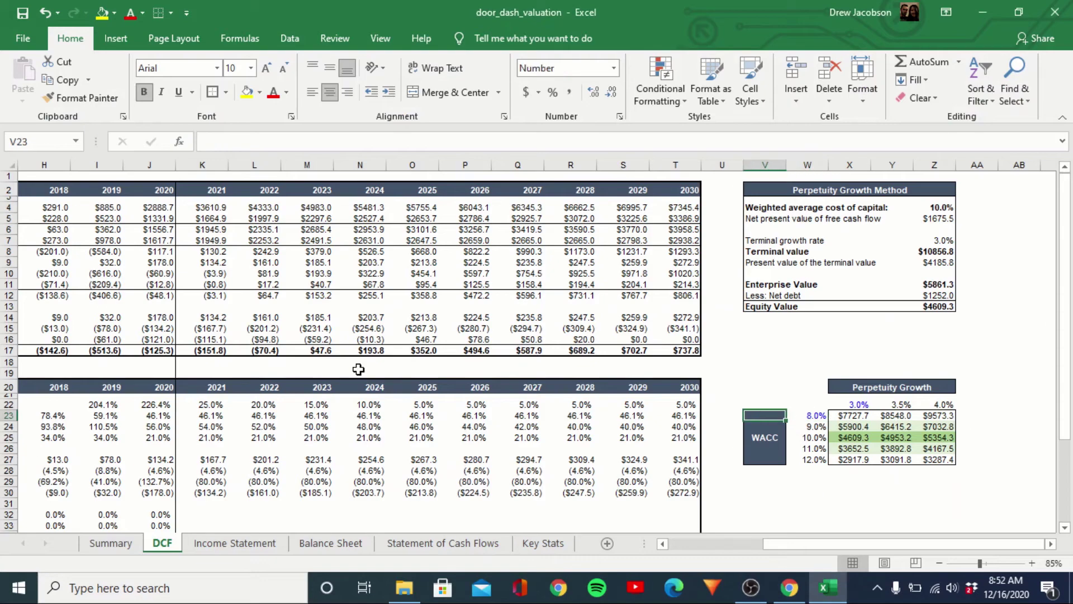
key("Left")
key("Left")
key("Left")
key("Left")
key("Left")
key("Left")
key("Left")
key("Left")
key("Left")
key("Left")
key("Left")
key("Left")
key("Left")
key("Right")
key("Right")
key("Up")
type("35")
key("Return")
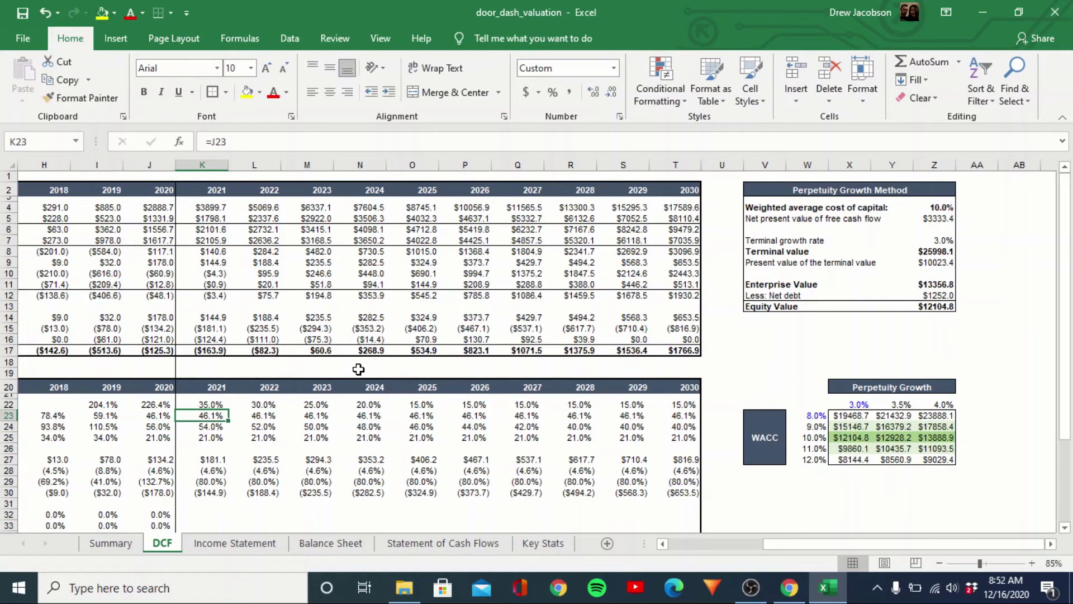
key("Up")
type("40")
key("Return")
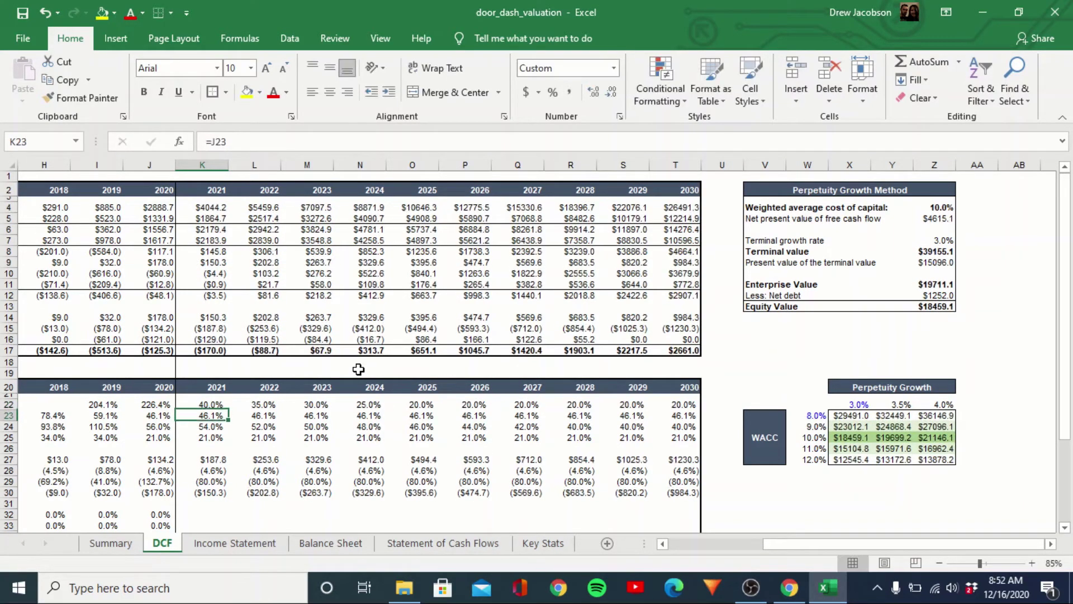
key("Up")
type("50")
key("Return")
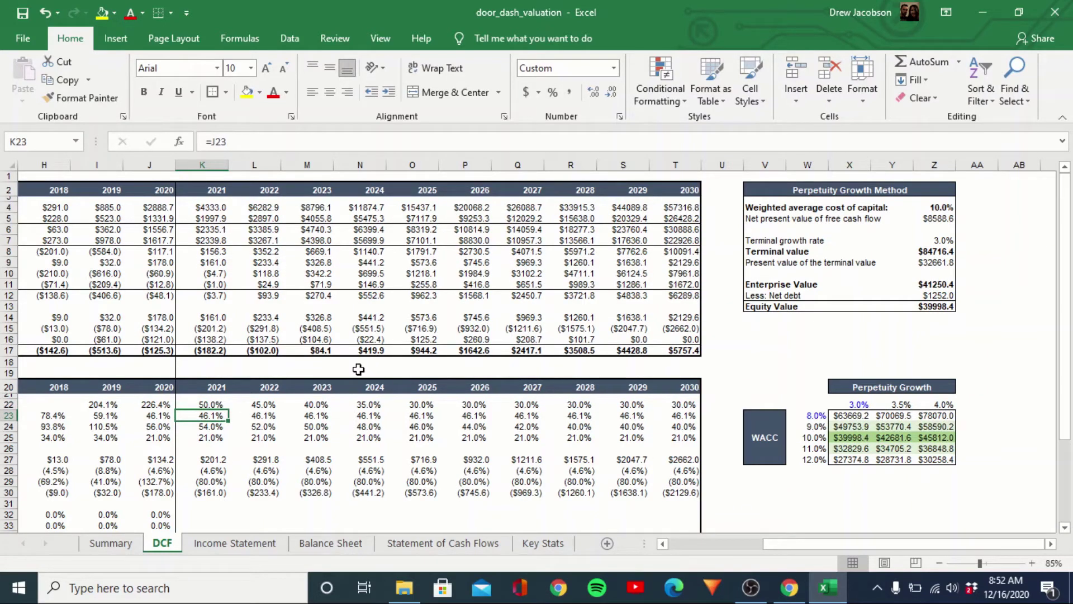
Review later years' growth easing to 30% and the row 4 revenue projections.
key("Up")
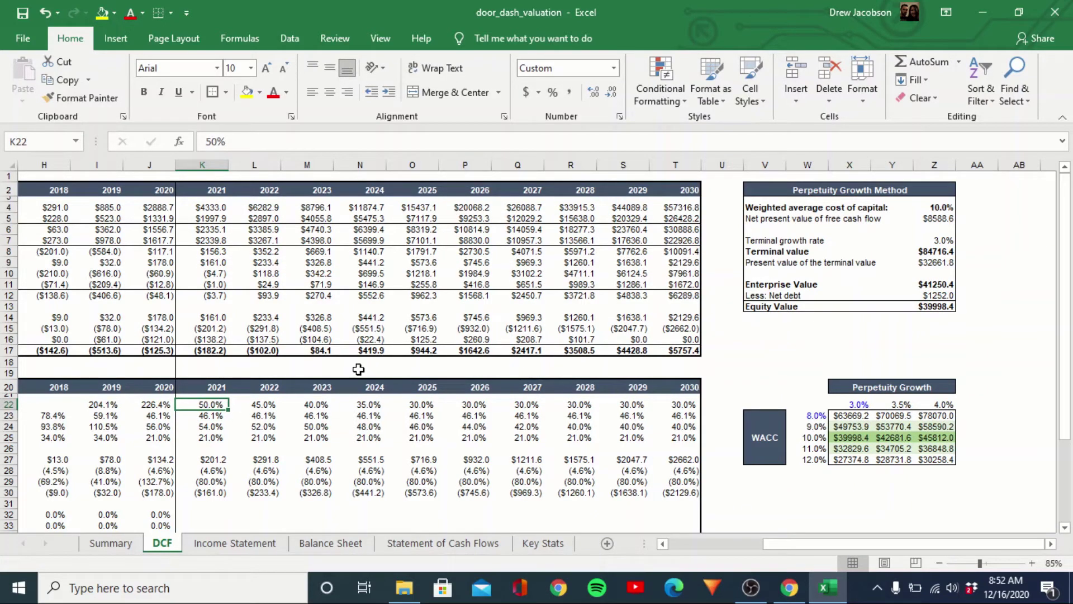
key("Right")
key("Right")
key("Right")
key("Right")
key("Right")
key("Right")
key("Right")
key("Right")
key("Right")
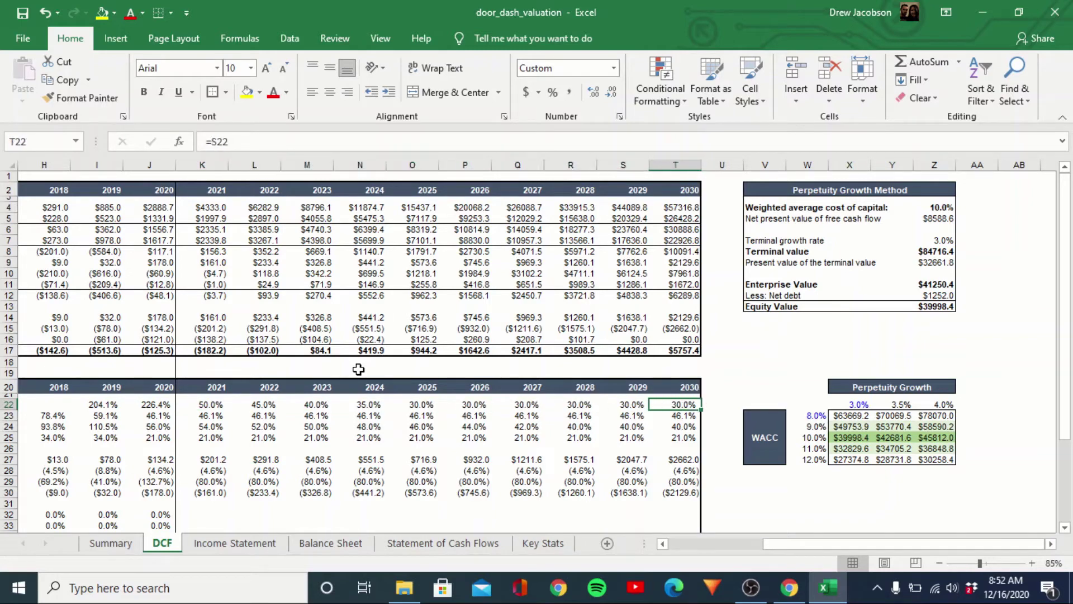
key("Up")
key("Up")
key("Up")
key("Up")
key("Up")
key("Up")
key("Up")
key("Up")
key("Up")
key("Up")
key("Up")
key("Up")
key("Up")
key("Up")
key("Up")
key("Up")
key("Up")
key("Up")
key("Left")
key("Left")
key("Left")
key("Left")
key("Left")
key("Left")
key("Left")
key("Left")
key("Left")
key("Left")
key("Left")
key("Left")
key("Left")
key("Right")
key("Right")
key("Right")
key("Right")
key("Right")
key("Right")
key("Right")
key("Right")
key("Right")
key("Right")
key("Right")
key("Right")
key("Right")
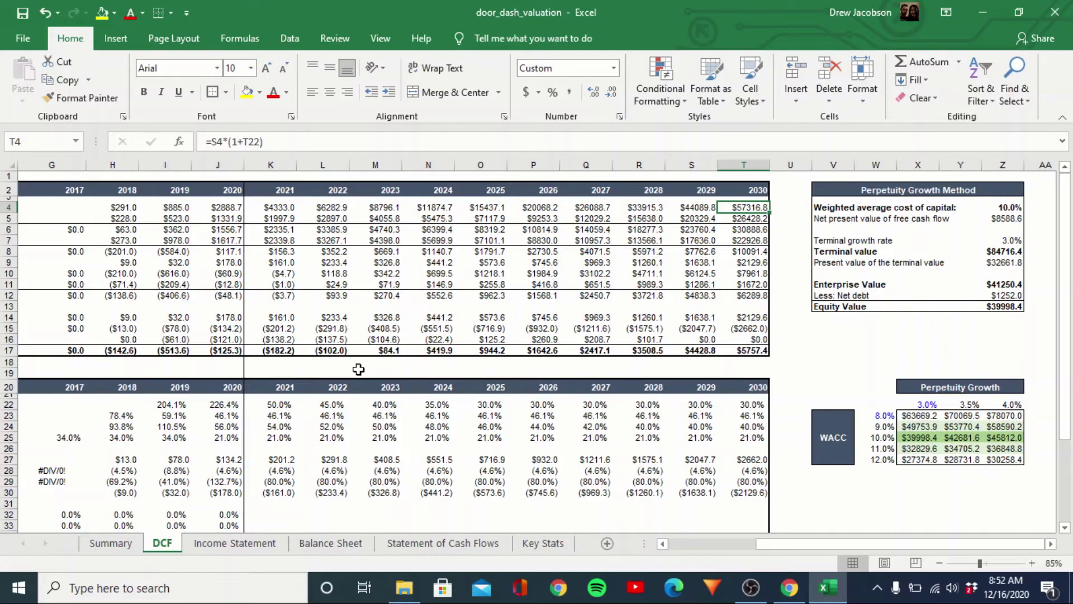
Search 'FEDEx' in Yahoo Finance's quote box to find ticker FDX, then return to the 424B4 tab.
left_click(789, 587)
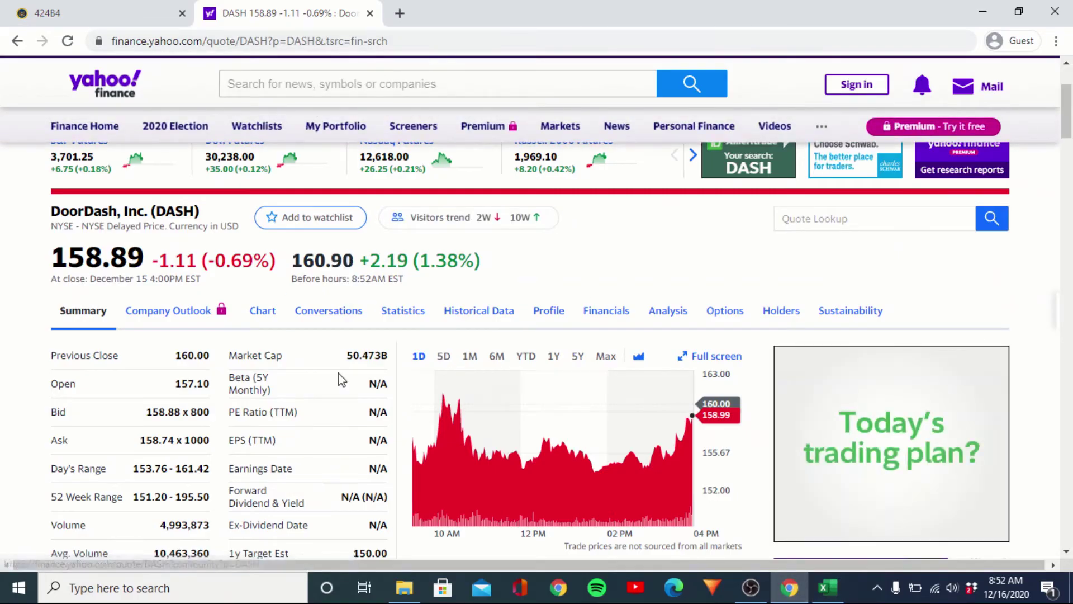
scroll(341, 379, "down", 2)
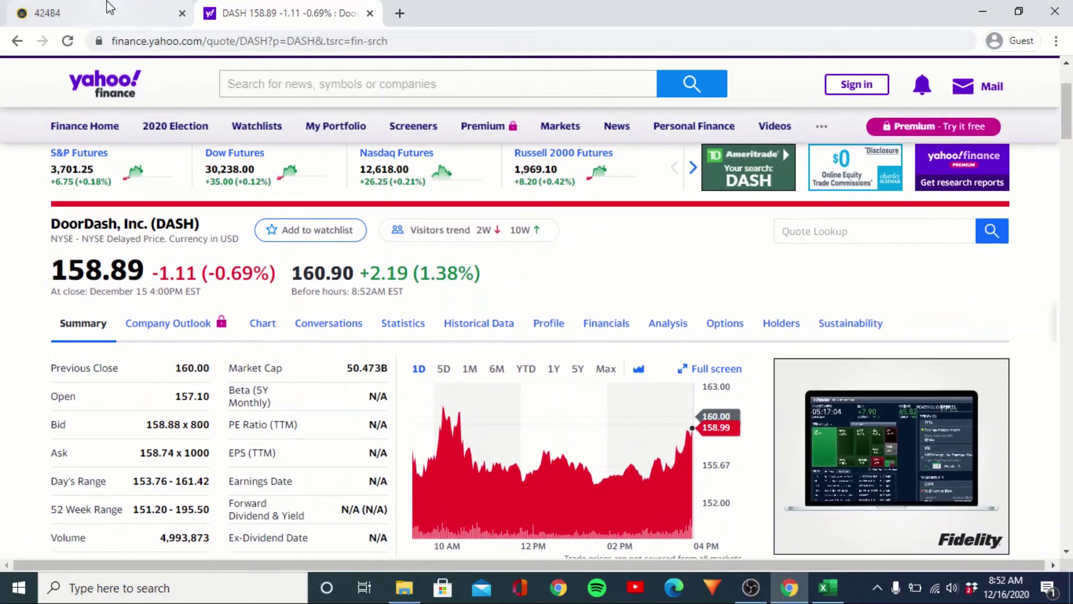
left_click(107, 11)
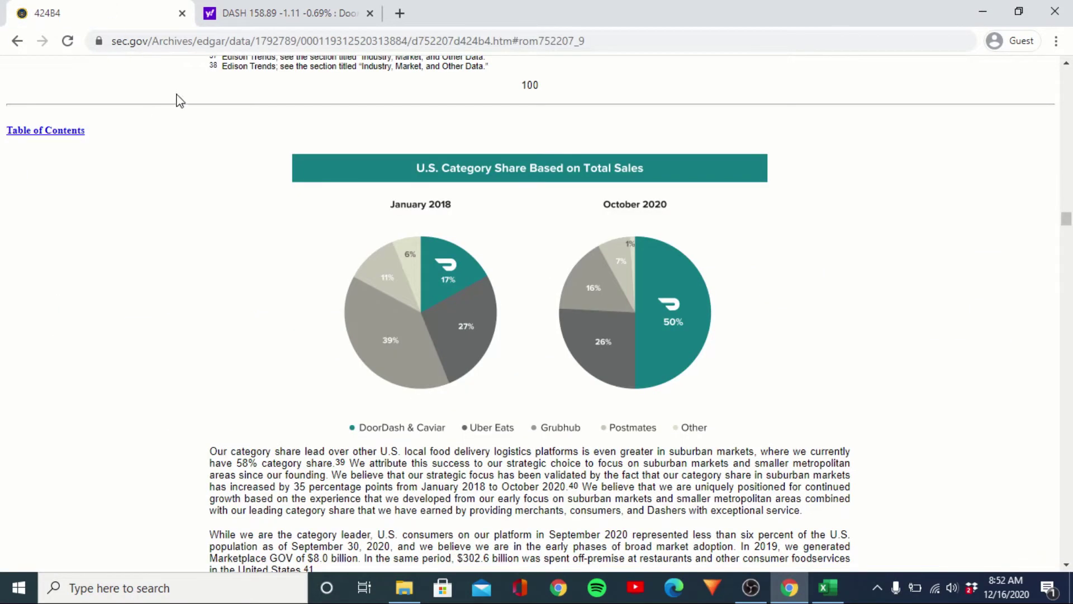
left_click(290, 13)
left_click(362, 82)
type("FE")
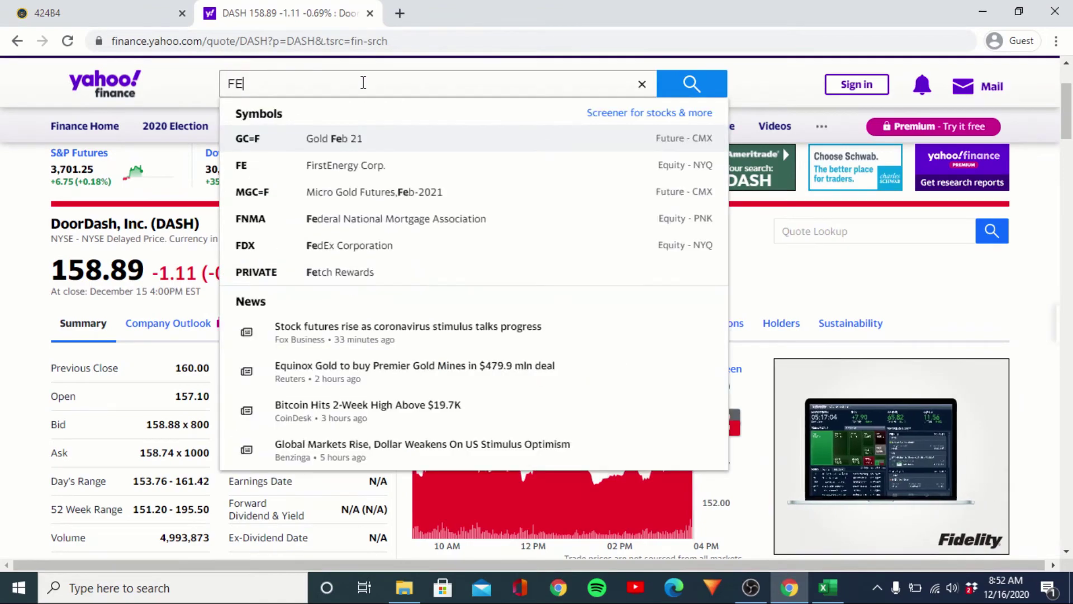
type("DEx")
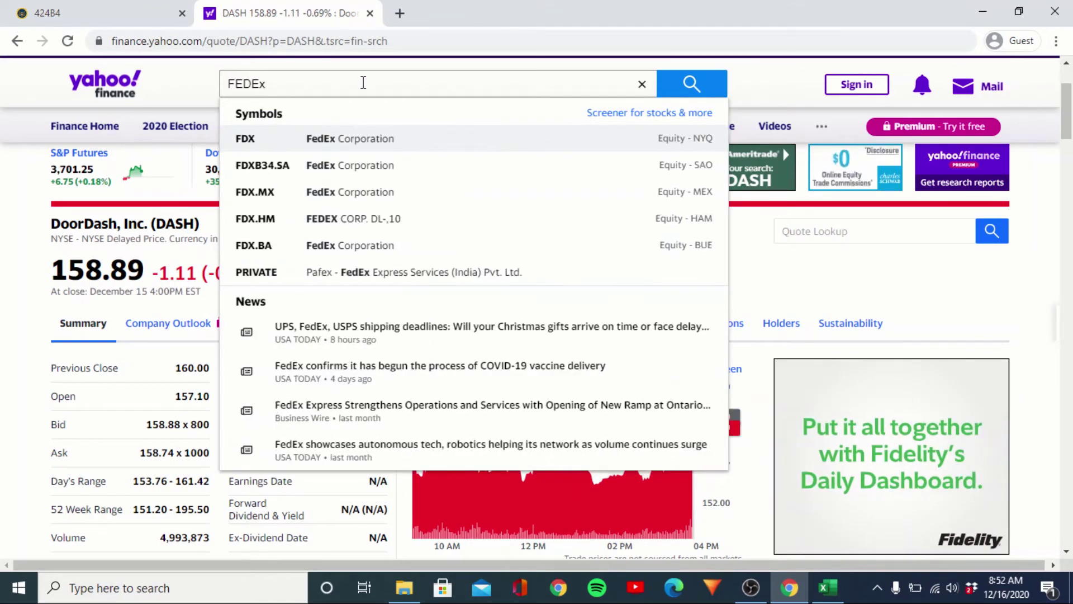
left_click(2, 7)
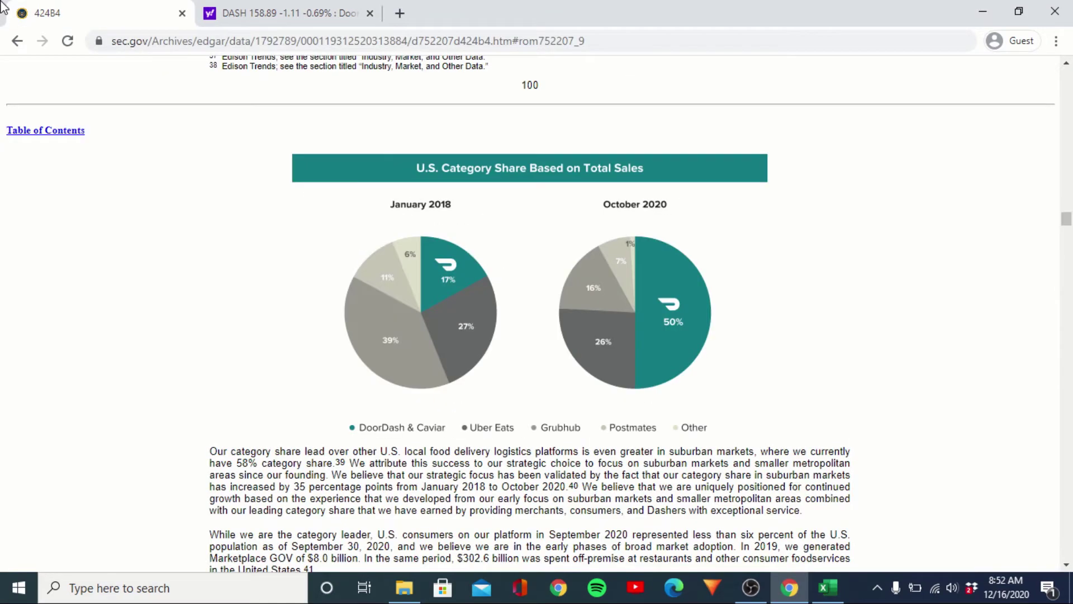
Search EDGAR for FDX and view the condensed income statement in FedEx's latest 10-Q.
key("alt+Left")
key("alt+Left")
key("alt+Left")
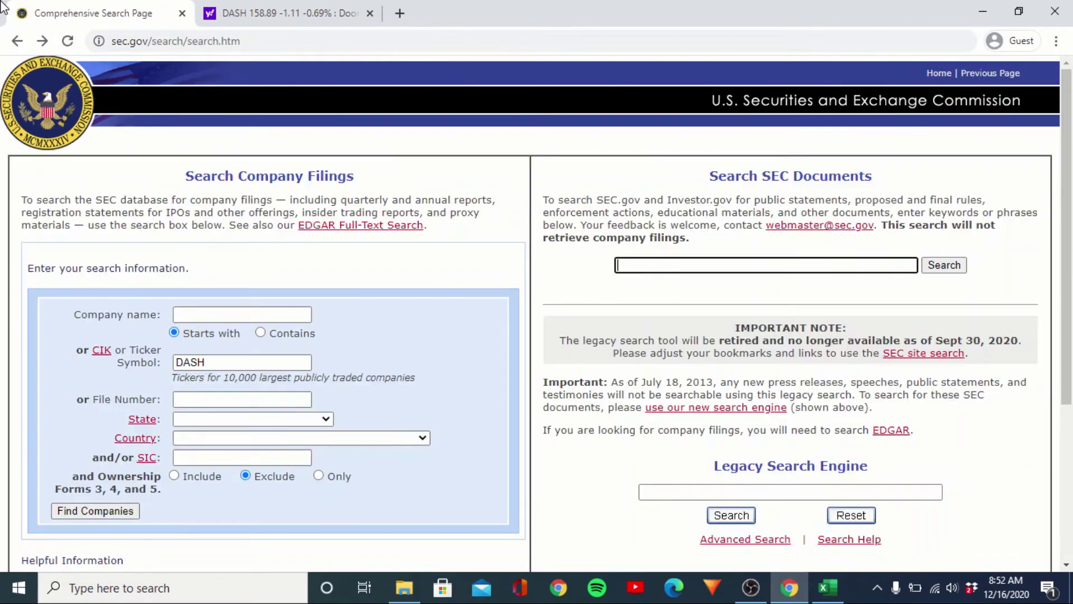
double_click(216, 361)
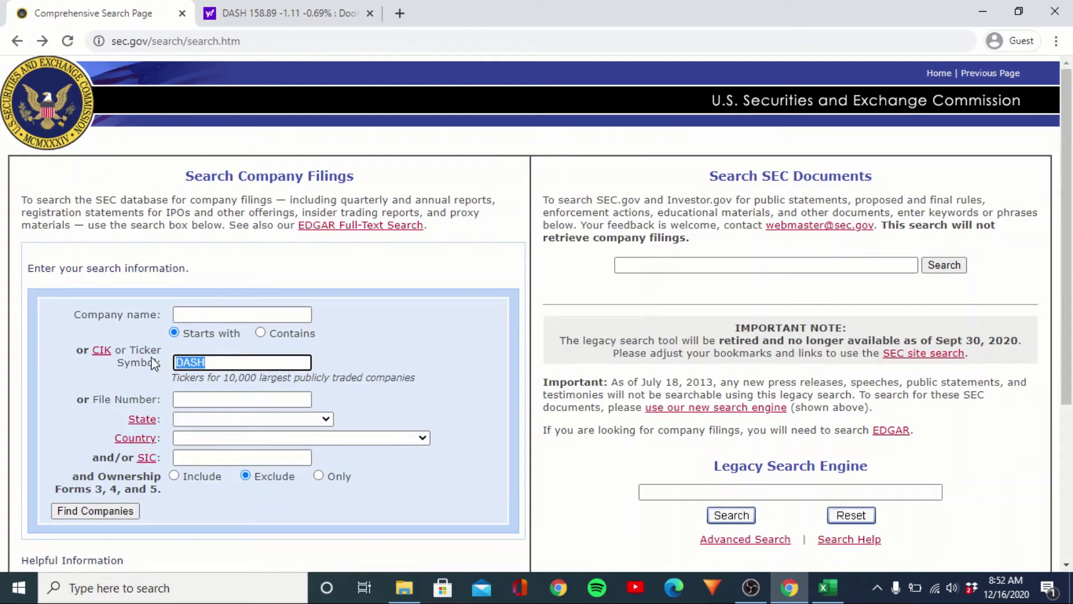
type("FD")
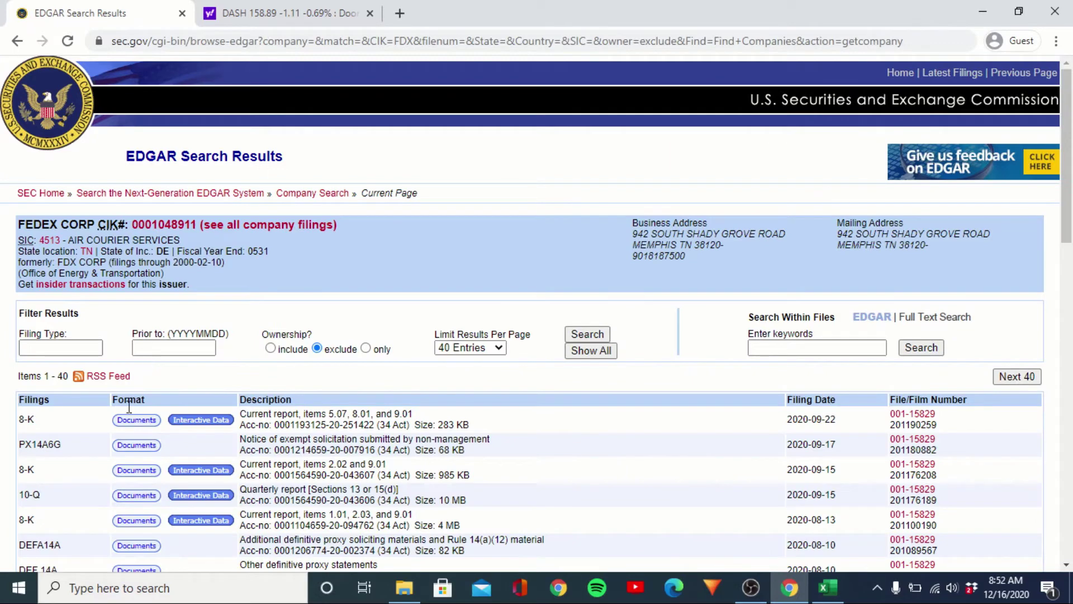
left_click(137, 496)
left_click(497, 391)
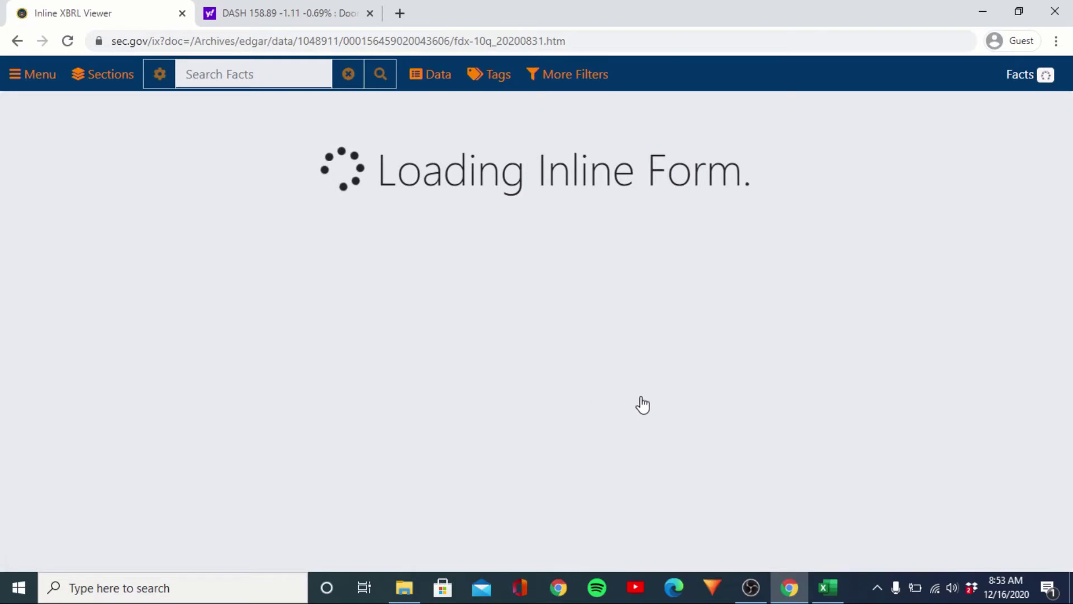
scroll(643, 403, "down", 10)
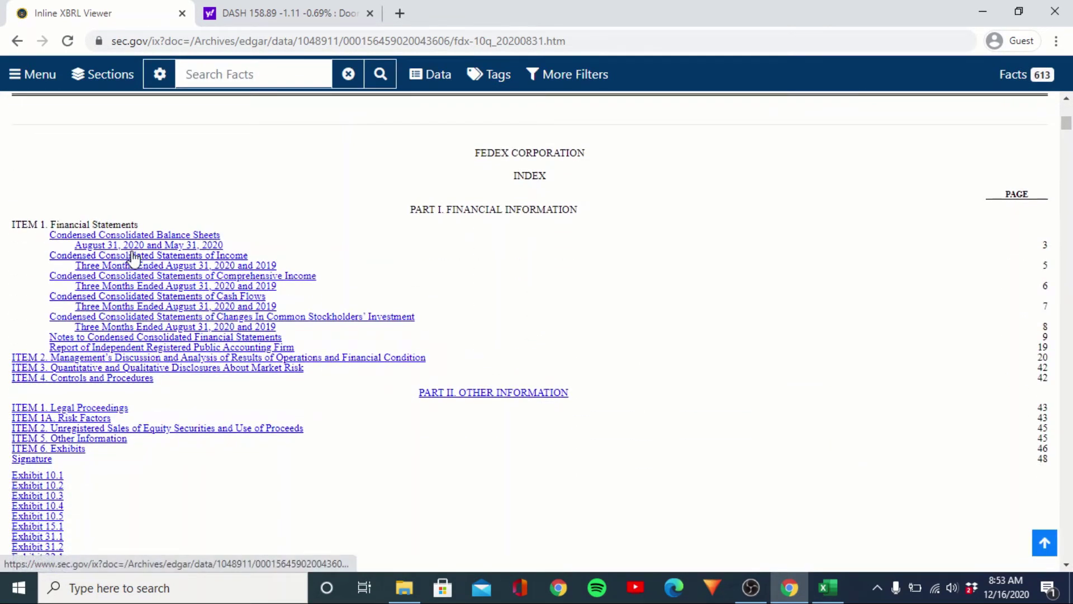
left_click(191, 257)
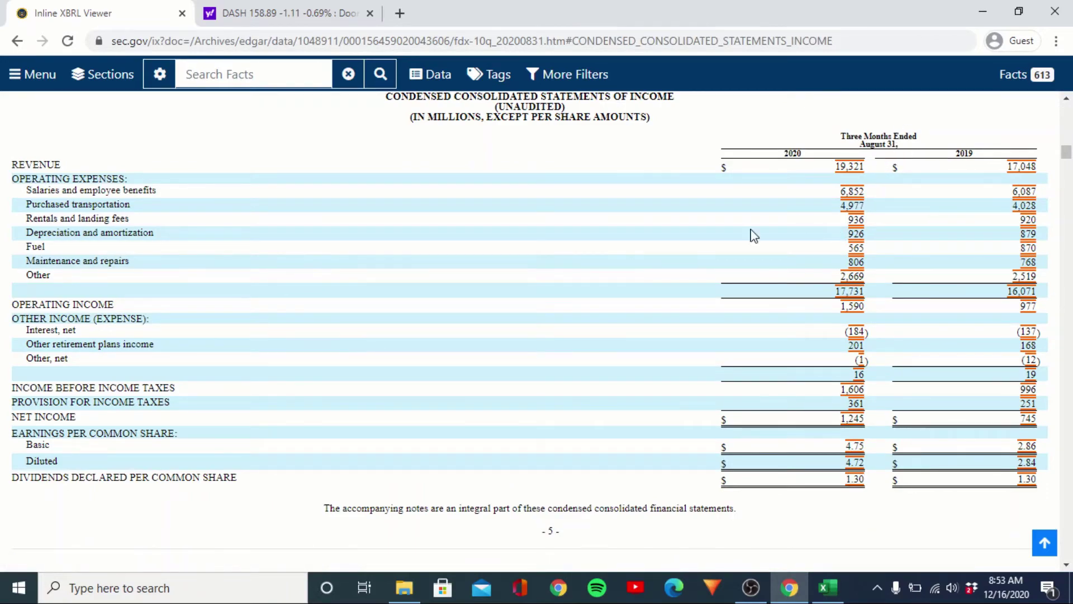
scroll(727, 241, "down", 8)
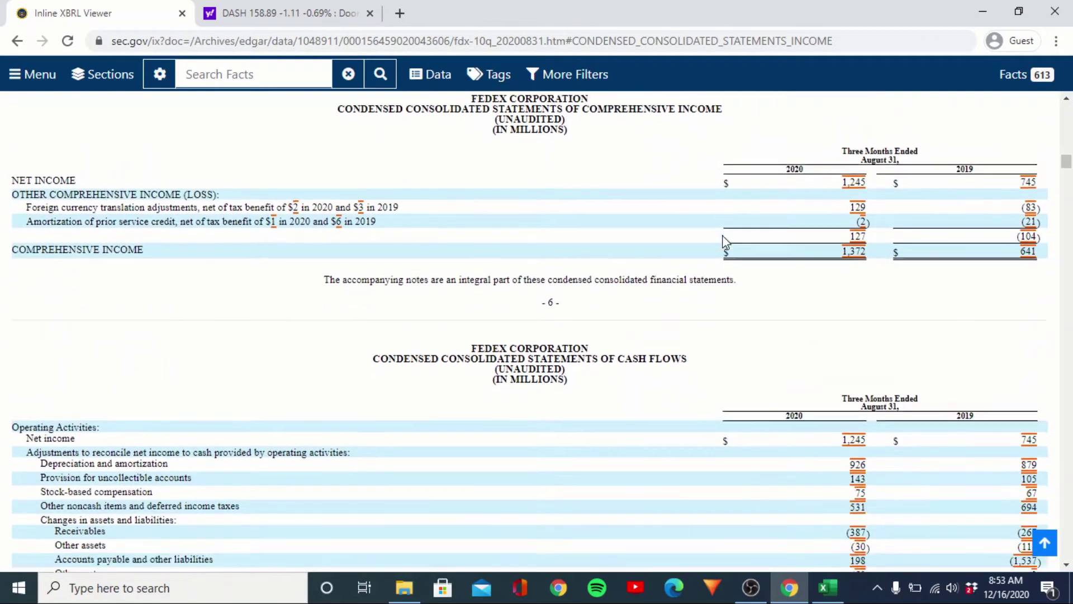
scroll(726, 241, "down", 12)
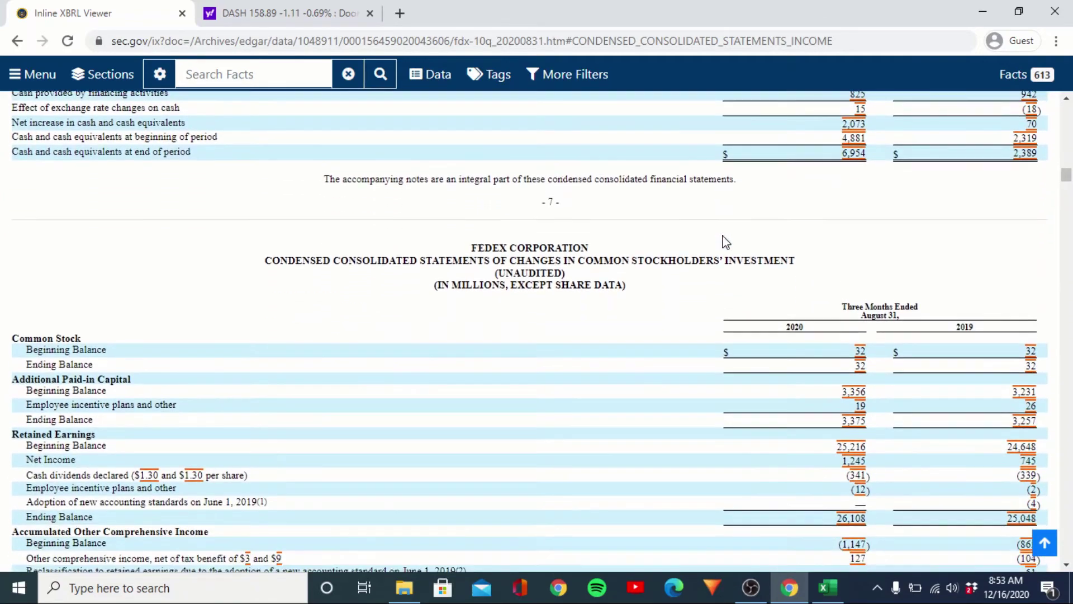
scroll(726, 241, "down", 2)
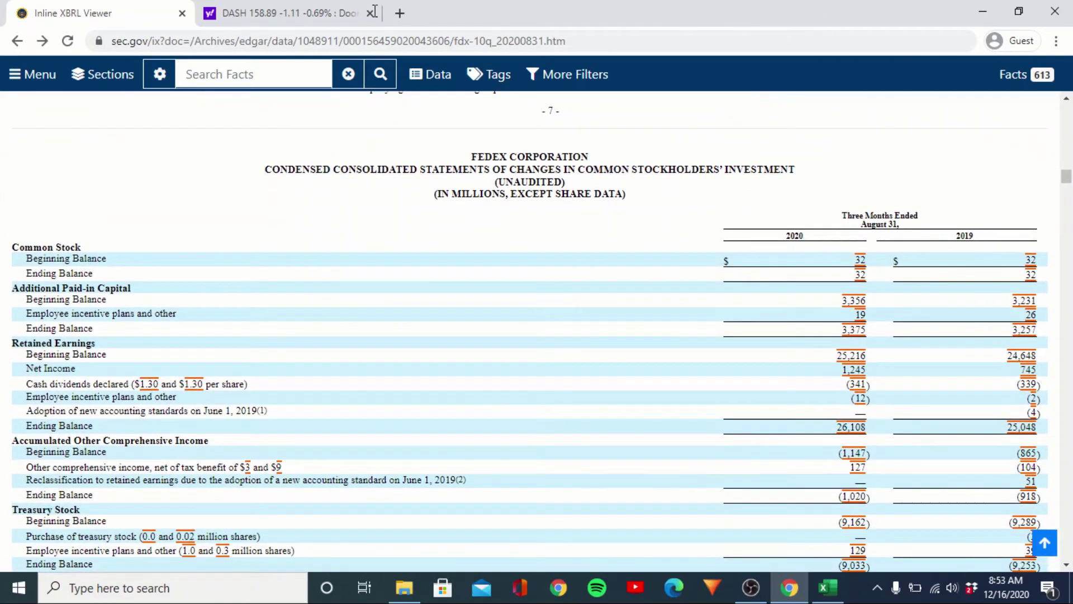
Return to FedEx's filing list and open the fiscal 2020 10-K report.
left_click(17, 42)
left_click(16, 42)
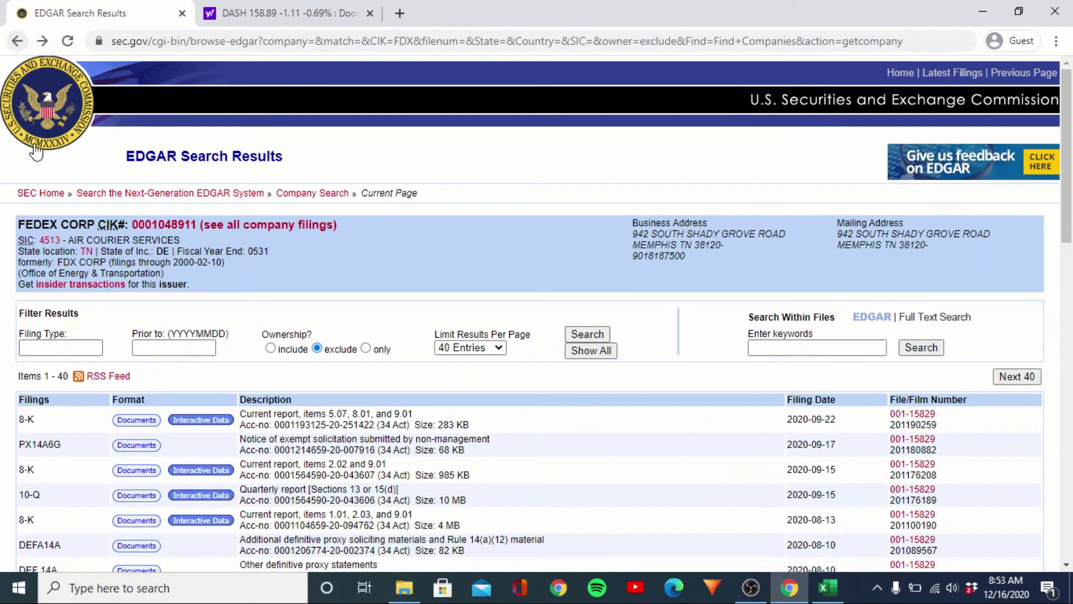
scroll(119, 455, "down", 3)
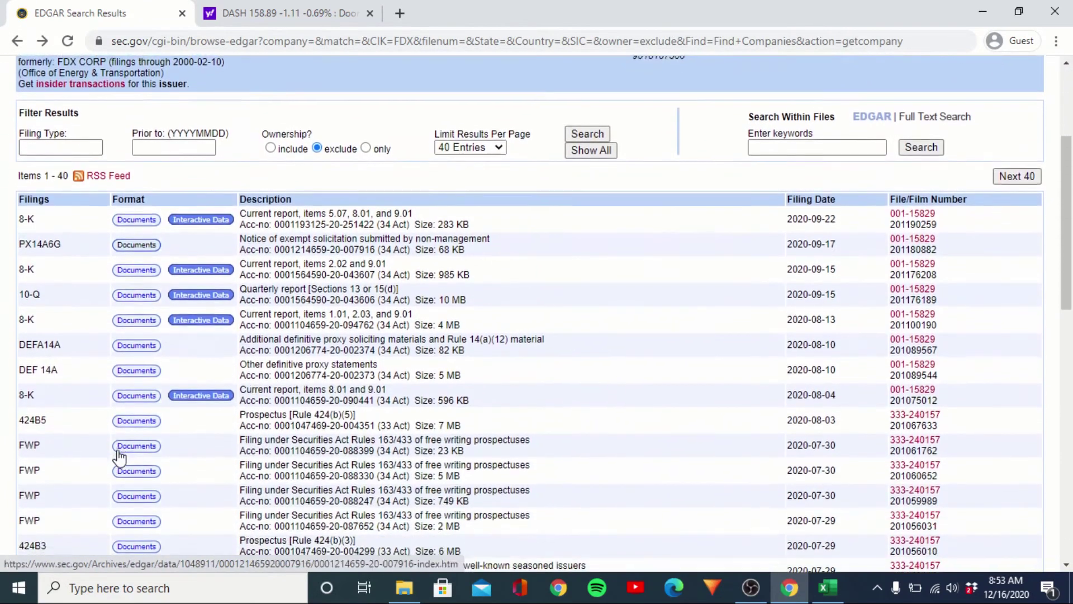
scroll(120, 456, "down", 2)
left_click(133, 464)
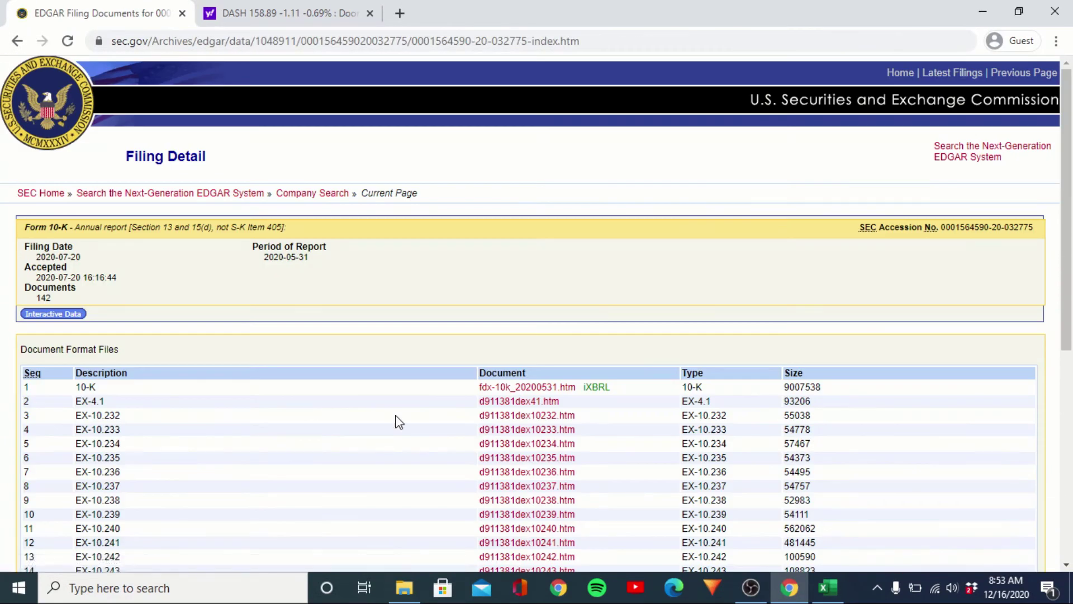
left_click(541, 388)
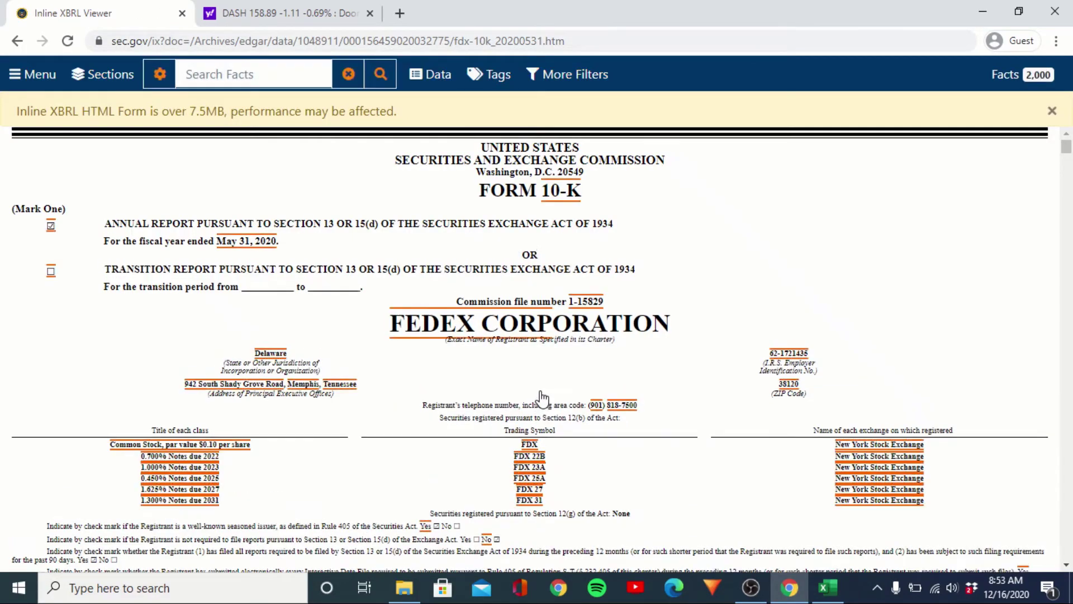
scroll(541, 398, "down", 10)
scroll(226, 289, "up", 3)
scroll(226, 289, "down", 3)
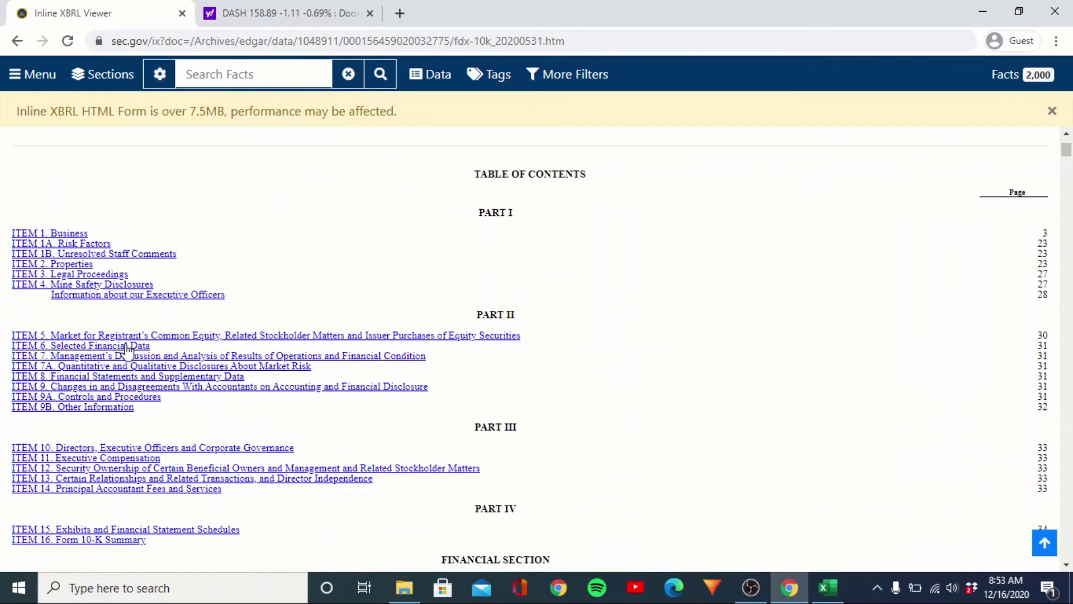
Check the 10-K's Selected Financial Data section, then return to the 10-K report.
left_click(124, 345)
scroll(357, 408, "down", 20)
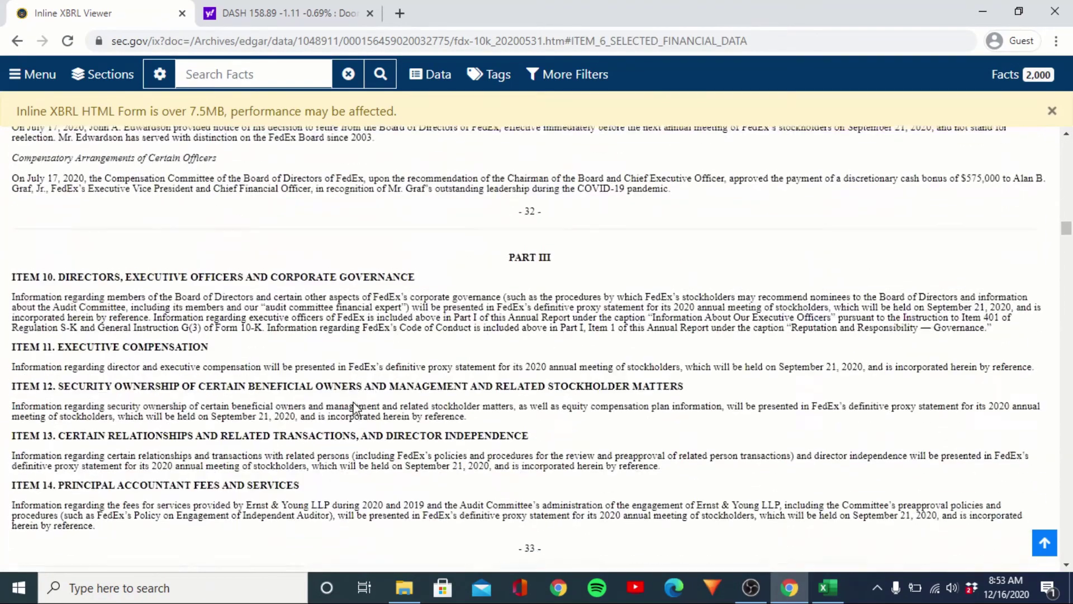
key("alt+Left")
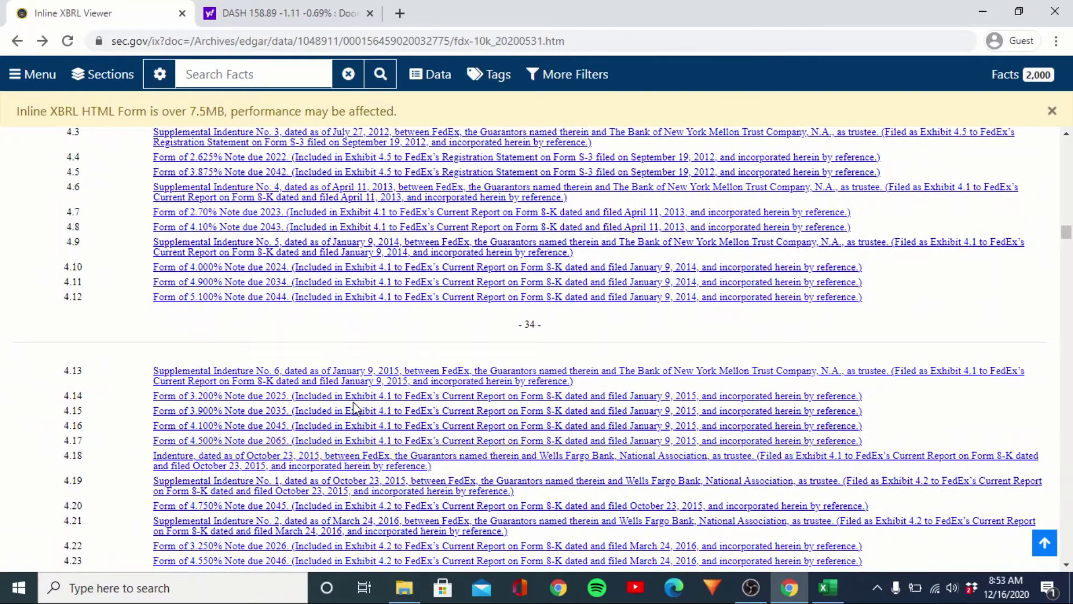
left_click(10, 47)
left_click(42, 40)
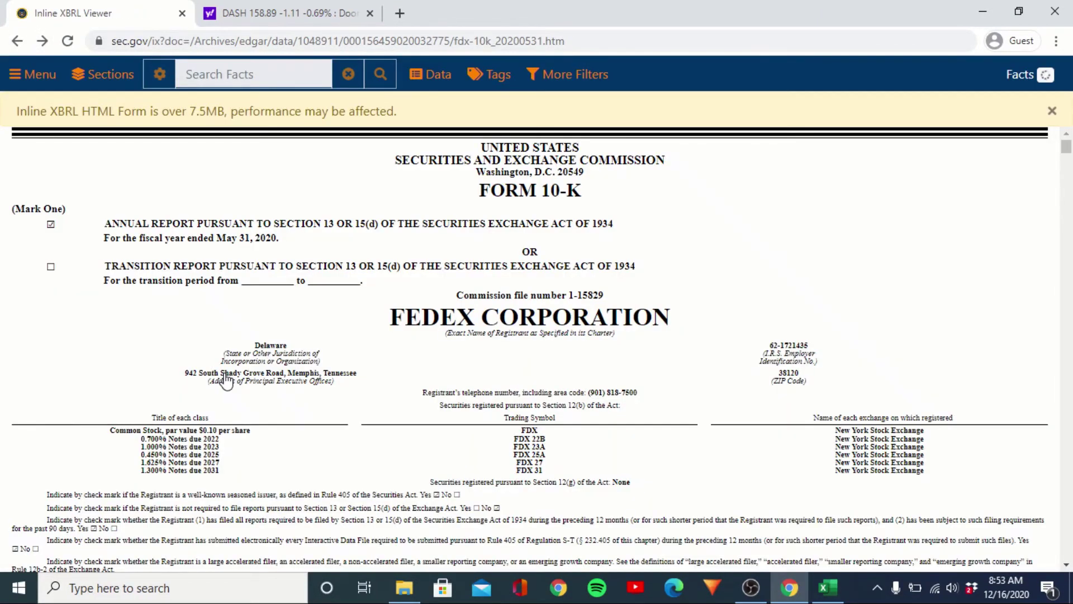
scroll(226, 382, "down", 15)
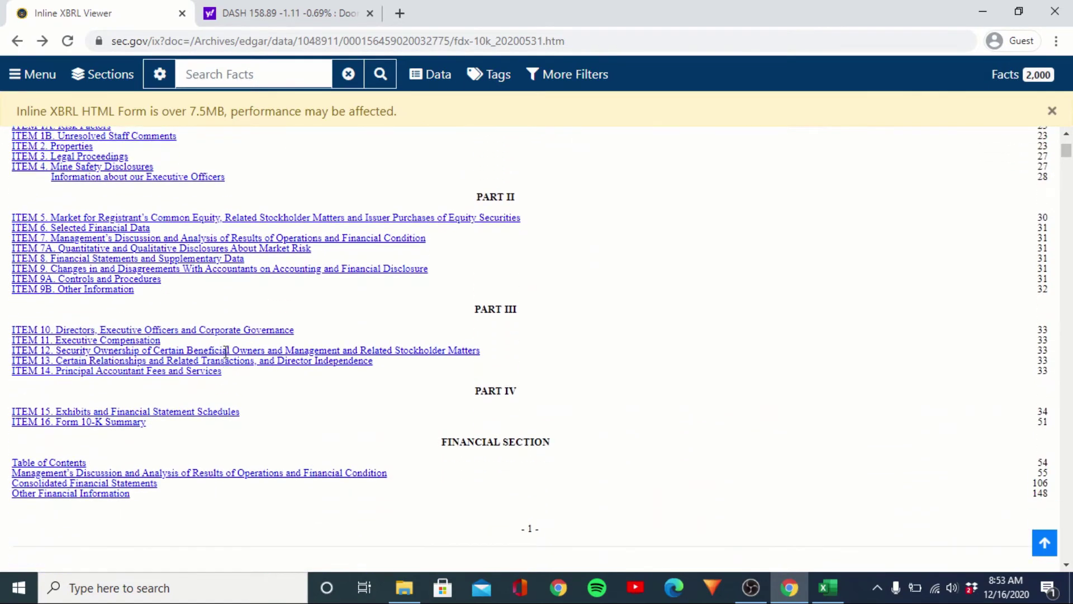
Go to Item 8 and select the income statement's 2020 revenue of 69,217.
left_click(204, 258)
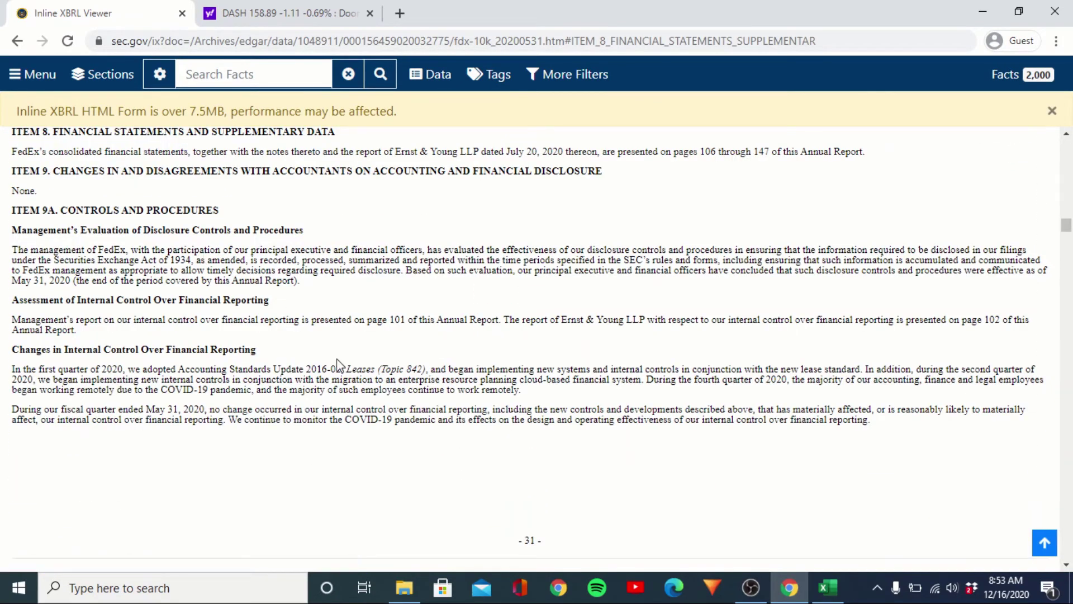
left_click_drag(253, 155, 732, 227)
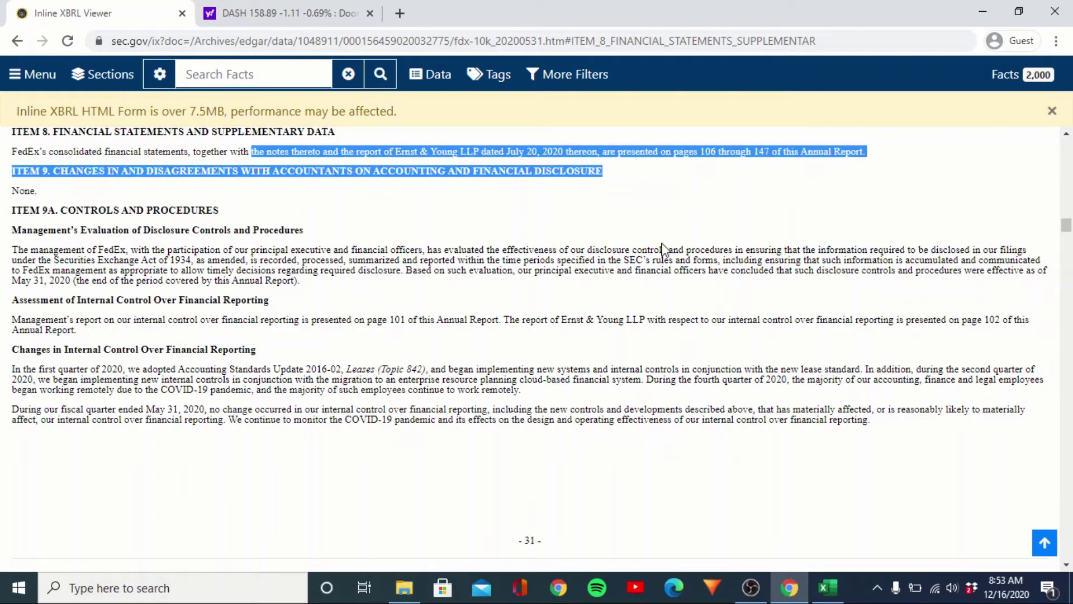
left_click(570, 352)
scroll(569, 352, "up", 20)
scroll(570, 352, "down", 20)
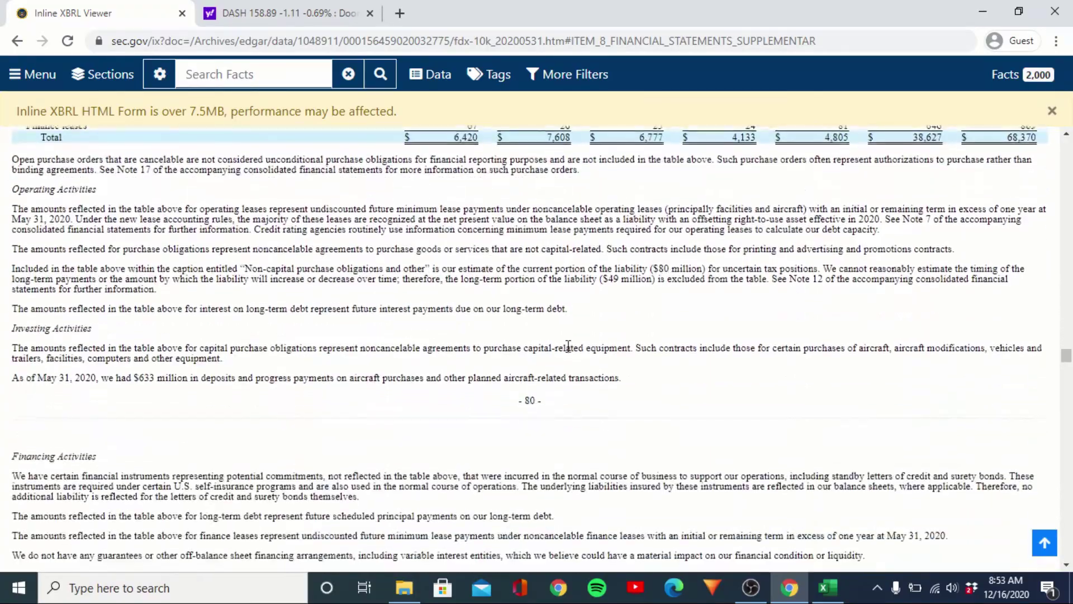
scroll(568, 347, "down", 15)
scroll(569, 352, "up", 10)
scroll(570, 352, "up", 15)
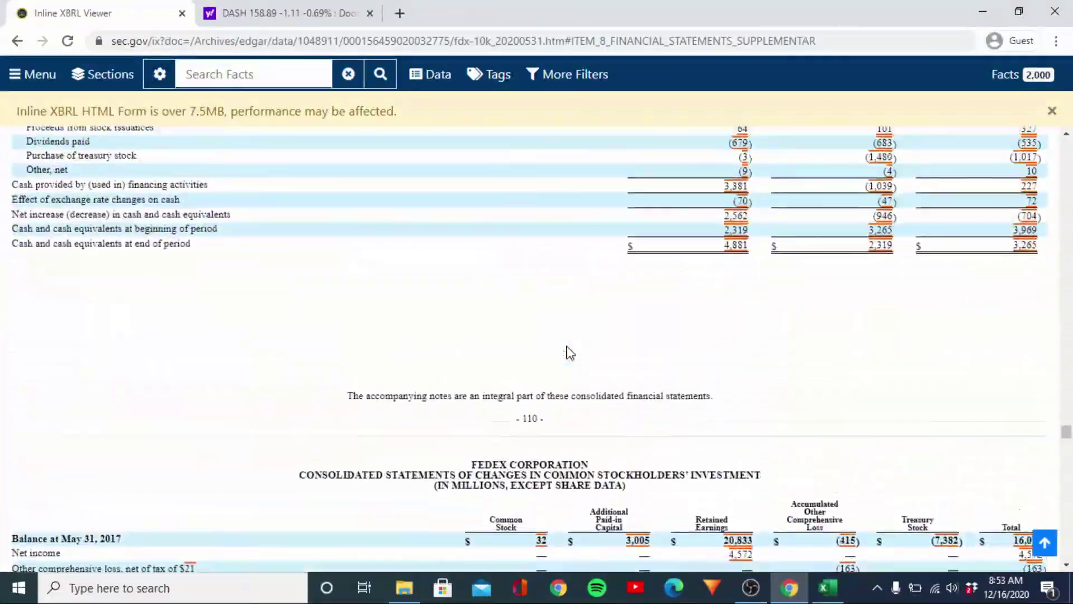
scroll(570, 352, "up", 3)
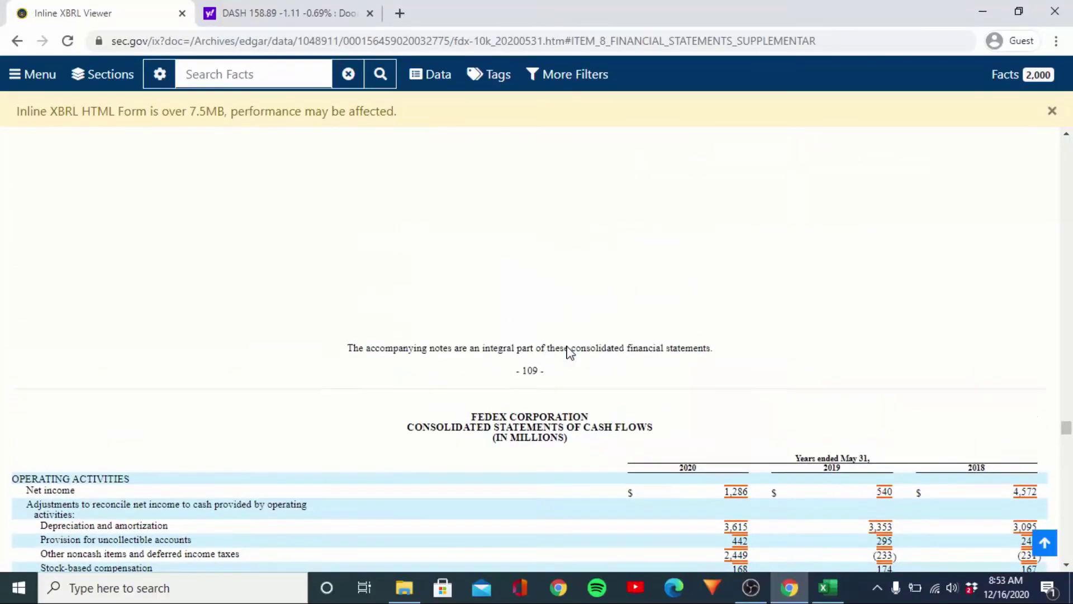
scroll(570, 352, "down", 3)
scroll(569, 352, "up", 6)
scroll(569, 352, "down", 5)
scroll(570, 352, "up", 5)
scroll(569, 352, "up", 2)
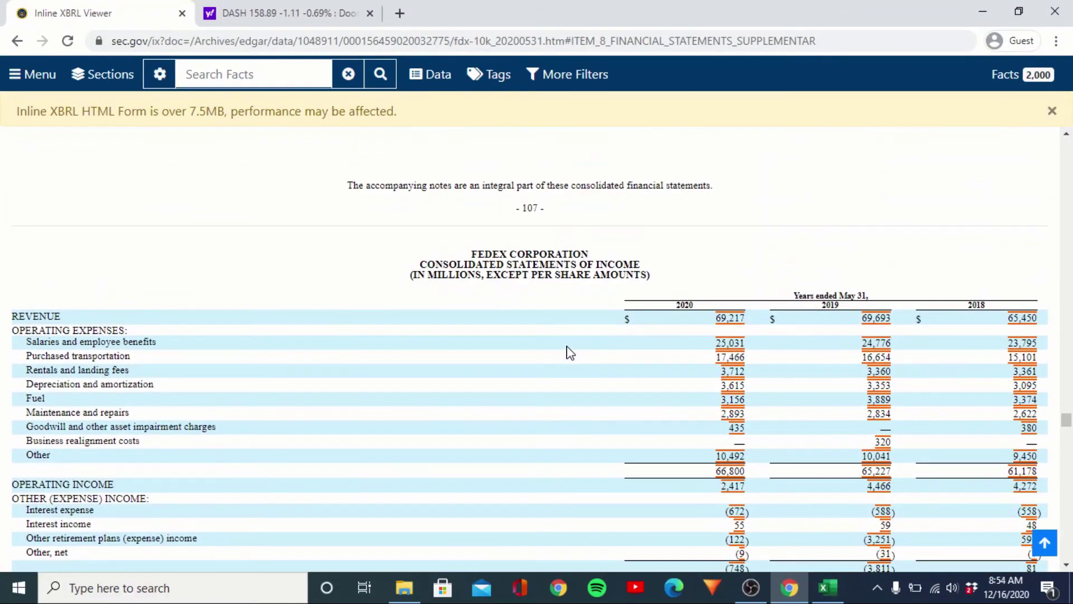
left_click_drag(749, 323, 702, 318)
left_click(774, 276)
key("alt+Tab")
key("Down")
key("Up")
key("Left")
key("Left")
key("Left")
key("Left")
key("Left")
key("Left")
key("Left")
key("Left")
key("Left")
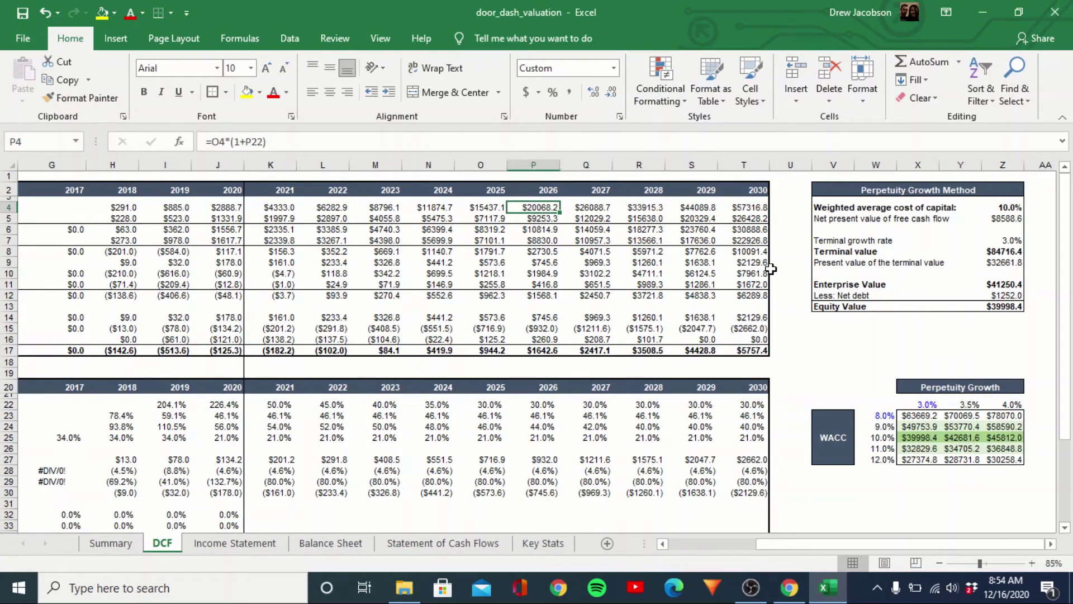
key("shift+Right")
key("shift+Right")
key("shift+Right")
key("shift+Right")
key("shift+Right")
key("shift+Right")
key("shift+Right")
key("shift+Right")
key("shift+Right")
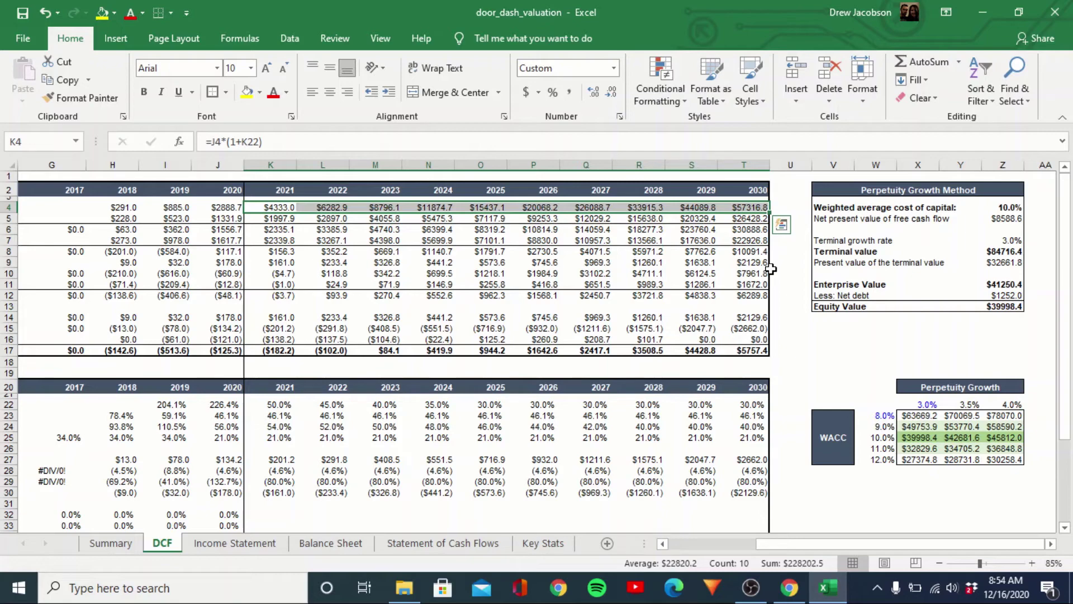
key("alt+Tab")
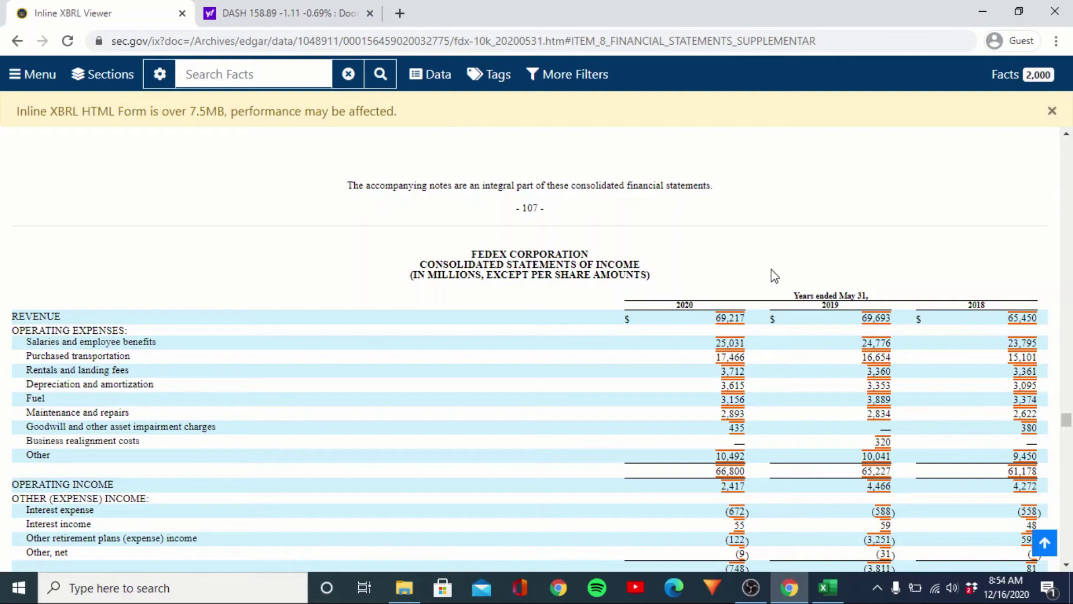
key("alt+Tab")
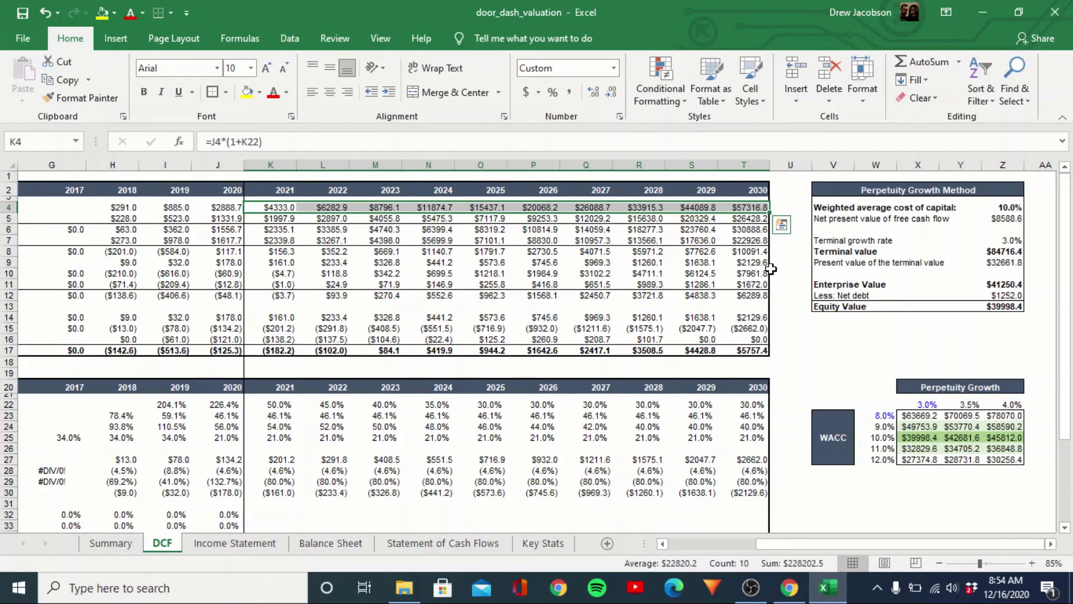
Enter 25% as the 2021 sales growth in K22 and review the recalculated growth rates.
key("Left")
key("Right")
key("Down")
key("Down")
key("Down")
key("Down")
key("Down")
key("Down")
key("Down")
key("Down")
key("Down")
key("Down")
key("Down")
key("Down")
key("Down")
key("Down")
key("Down")
key("Down")
key("Down")
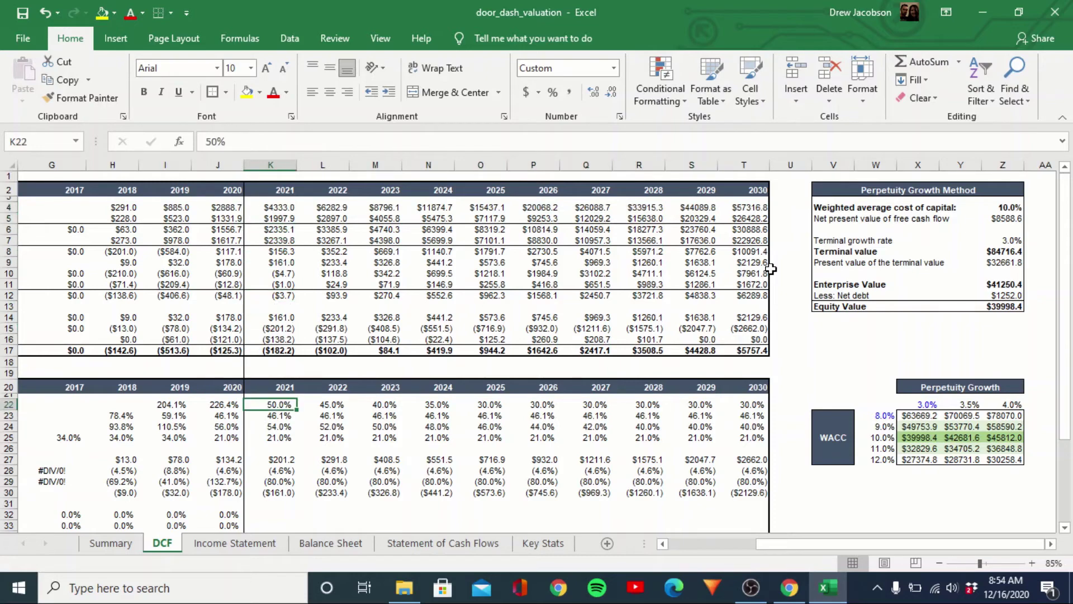
type("25")
key("Return")
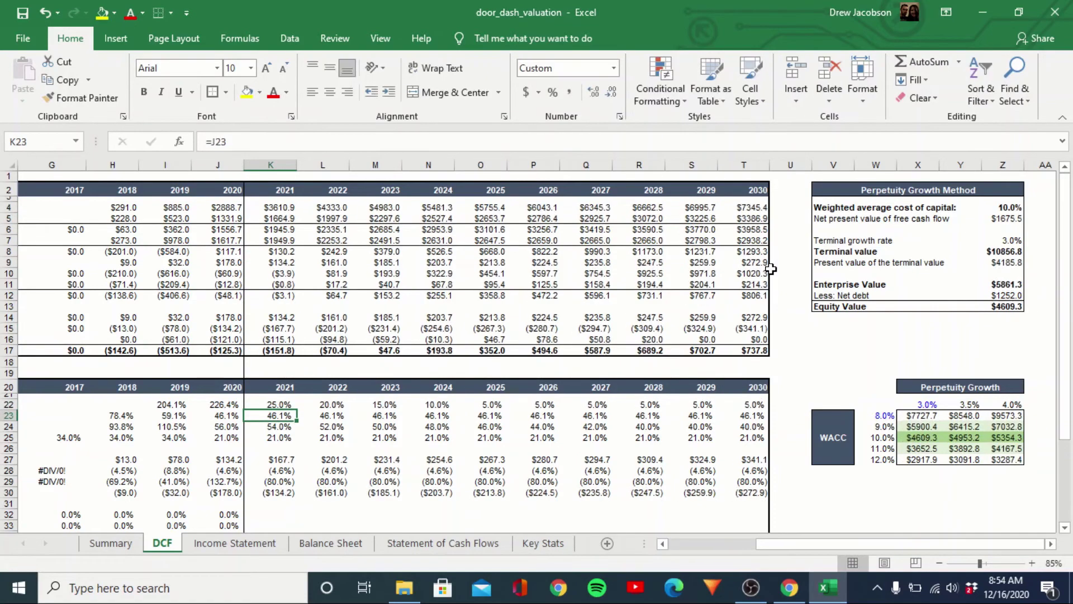
key("Right")
key("Right")
key("Right")
key("Right")
key("Left")
key("Left")
key("Left")
key("Left")
key("Up")
key("Right")
key("Right")
key("Right")
key("Right")
key("Right")
key("Right")
key("Right")
key("Right")
key("Right")
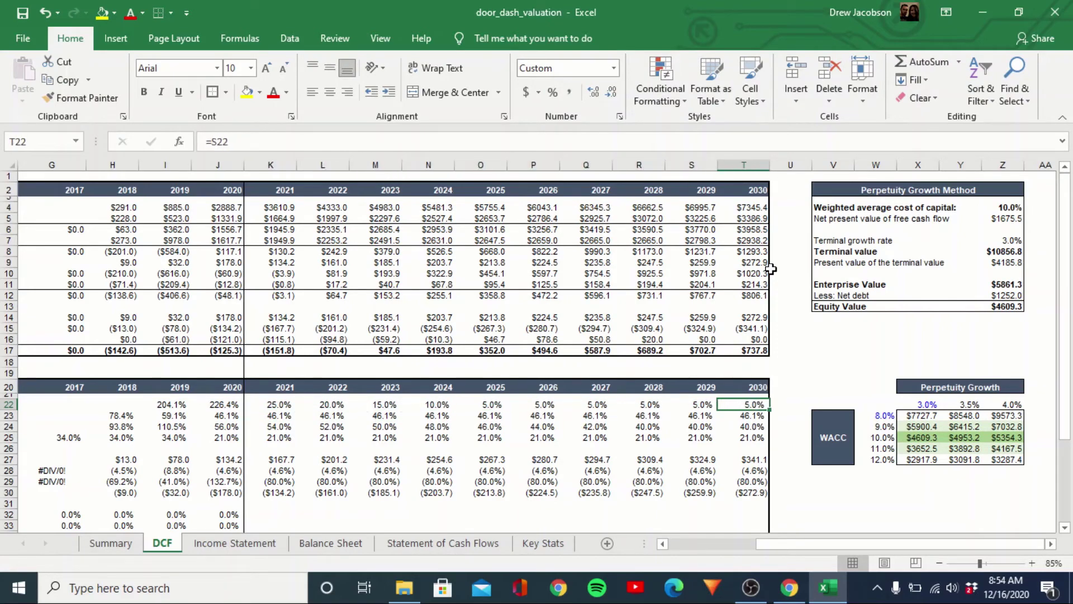
Check the sensitivity table values at 8% WACC with 3% and 4% growth.
key("Right")
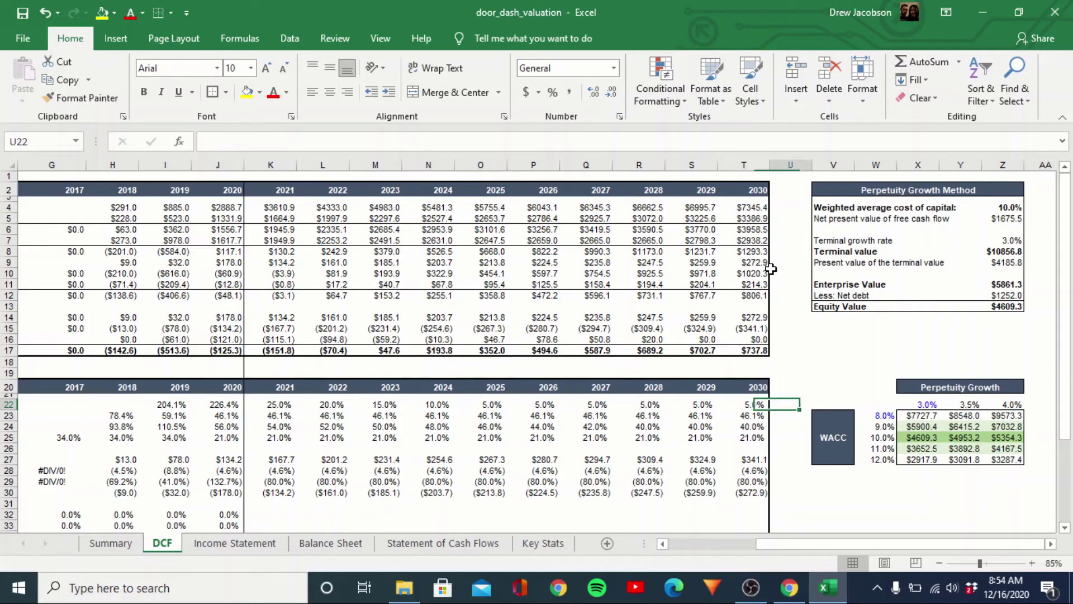
key("Right")
key("Right")
key("Down")
key("Down")
key("Right")
key("Down")
key("Up")
key("Up")
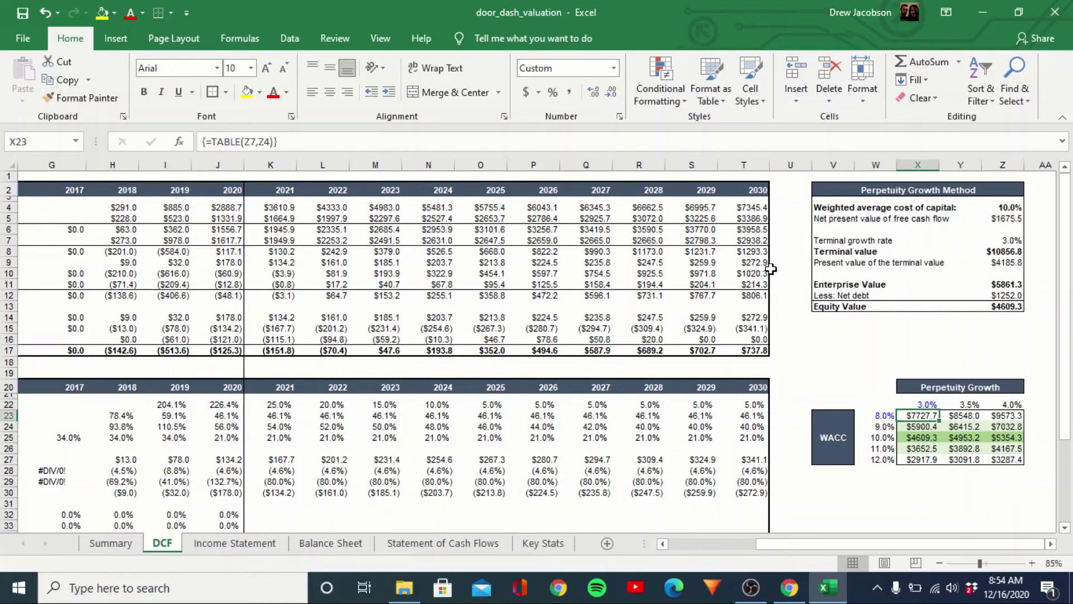
key("Down")
key("Down")
key("Down")
key("Down")
key("Up")
key("Up")
key("Up")
key("Up")
key("Right")
key("Right")
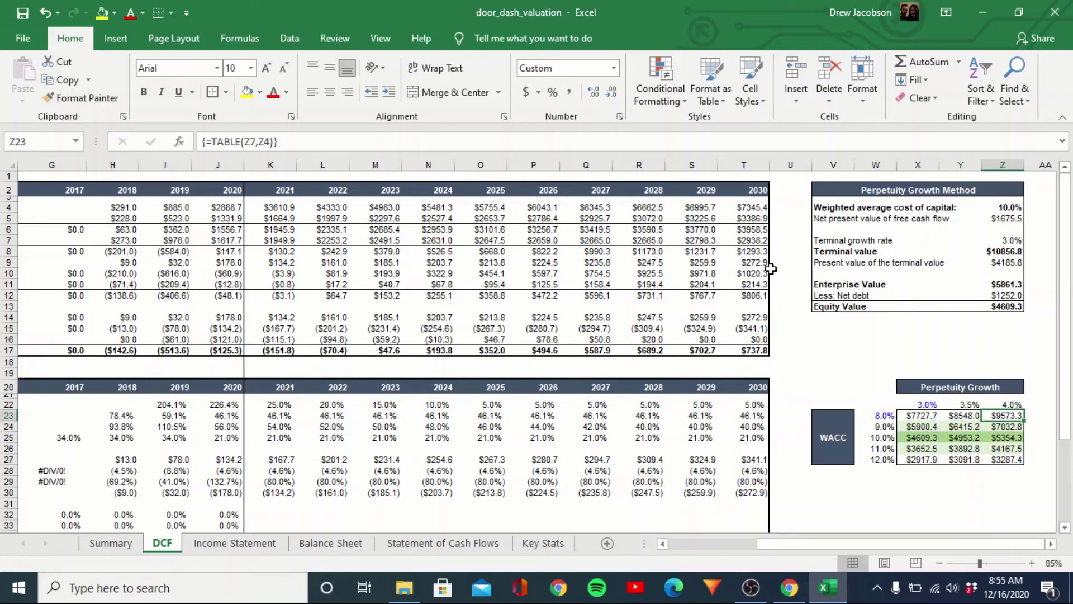
left_click(115, 549)
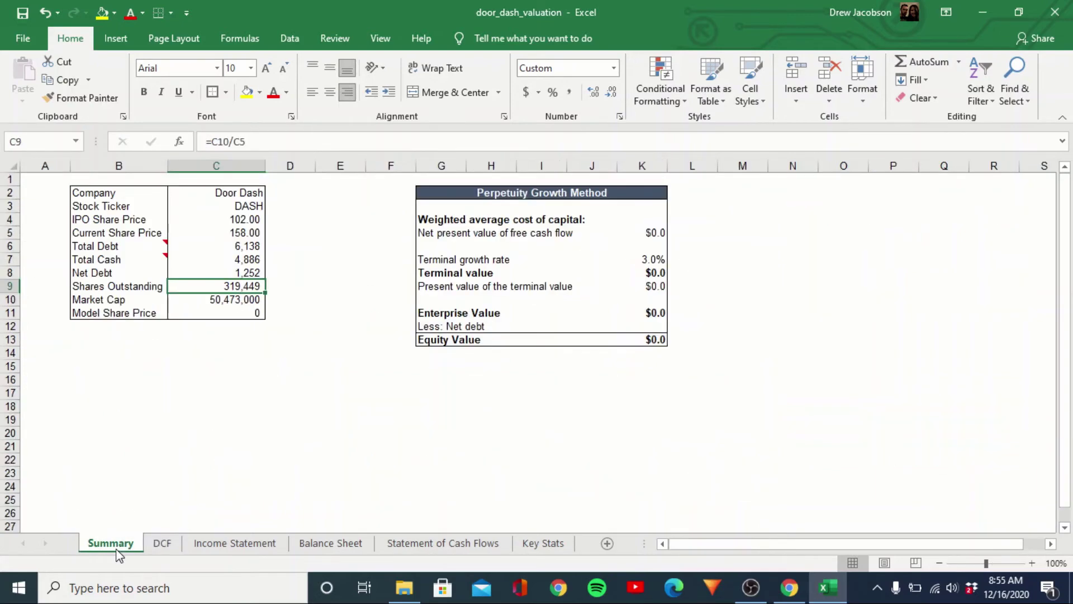
key("Up")
key("Up")
key("Up")
key("Up")
key("Up")
key("Down")
key("Down")
key("Down")
key("Down")
key("Down")
key("Down")
key("Down")
key("Down")
key("Down")
key("Down")
key("Down")
key("Up")
key("Up")
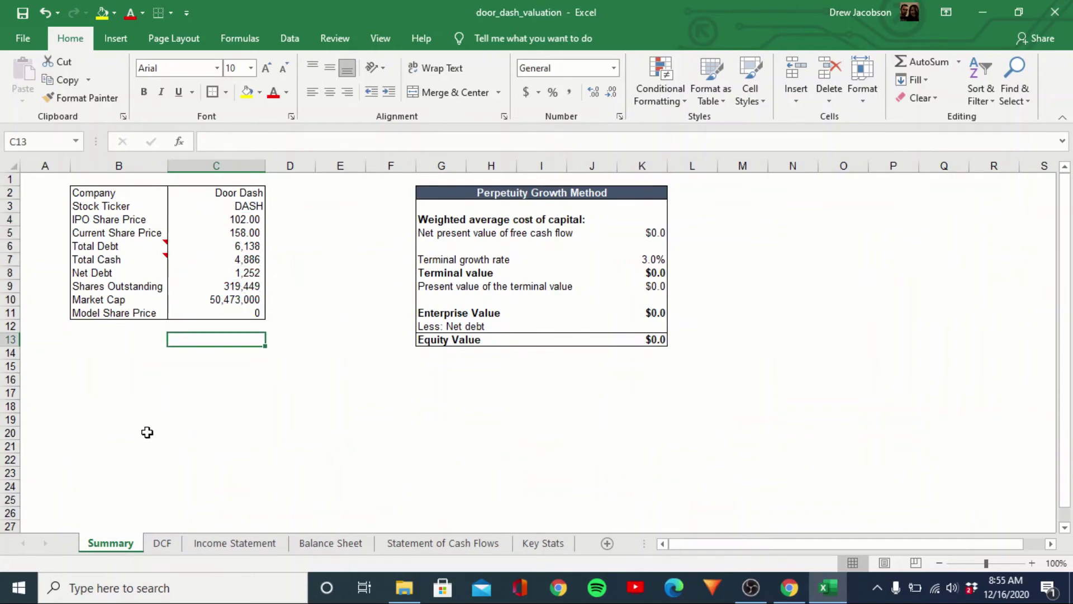
type("=")
key("Up")
key("Up")
key("Up")
key("Up")
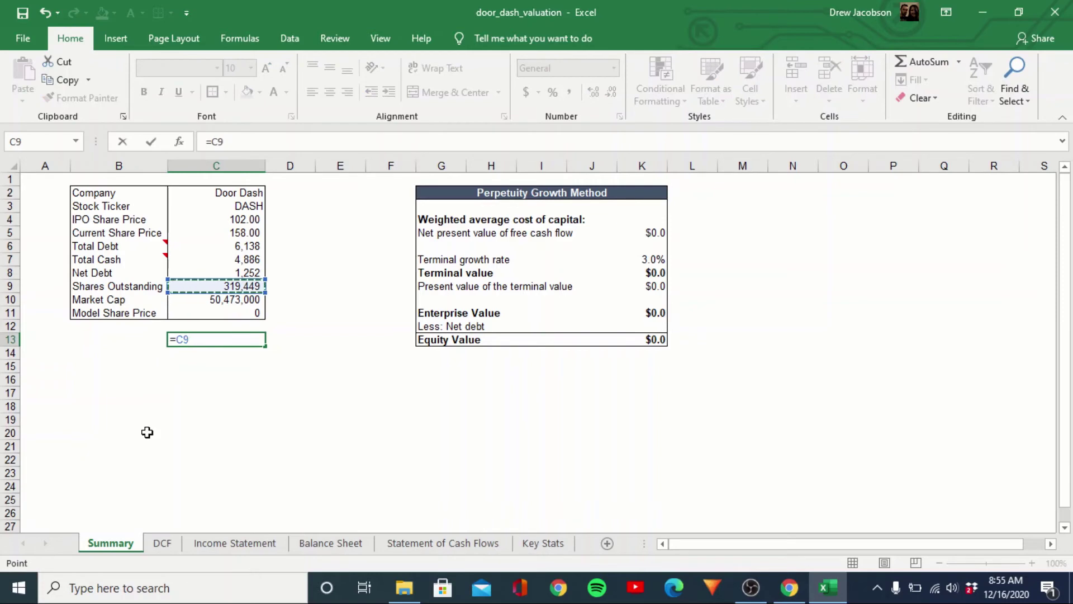
type("*")
key("Up")
key("Up")
key("Up")
key("Up")
key("Up")
key("Up")
key("Up")
key("Up")
key("Up")
key("Return")
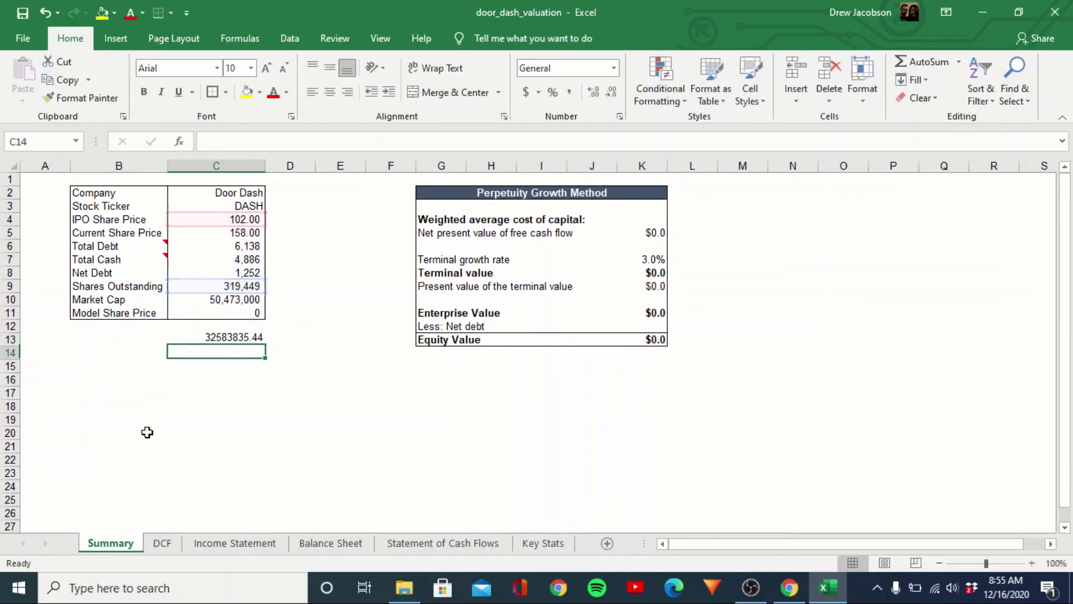
key("Up")
key("alt+h")
key("k")
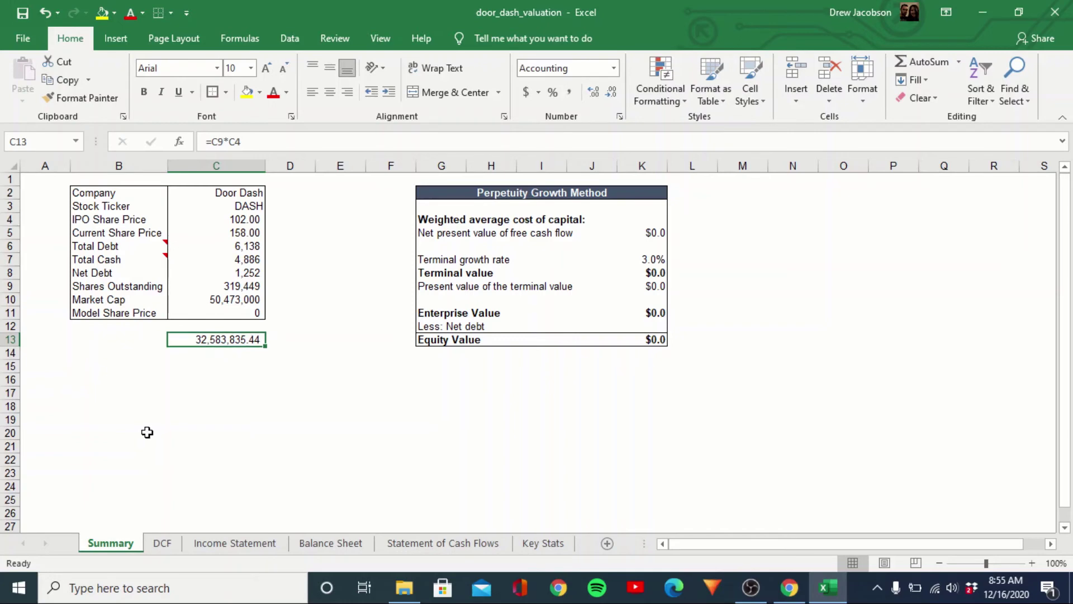
key("Delete")
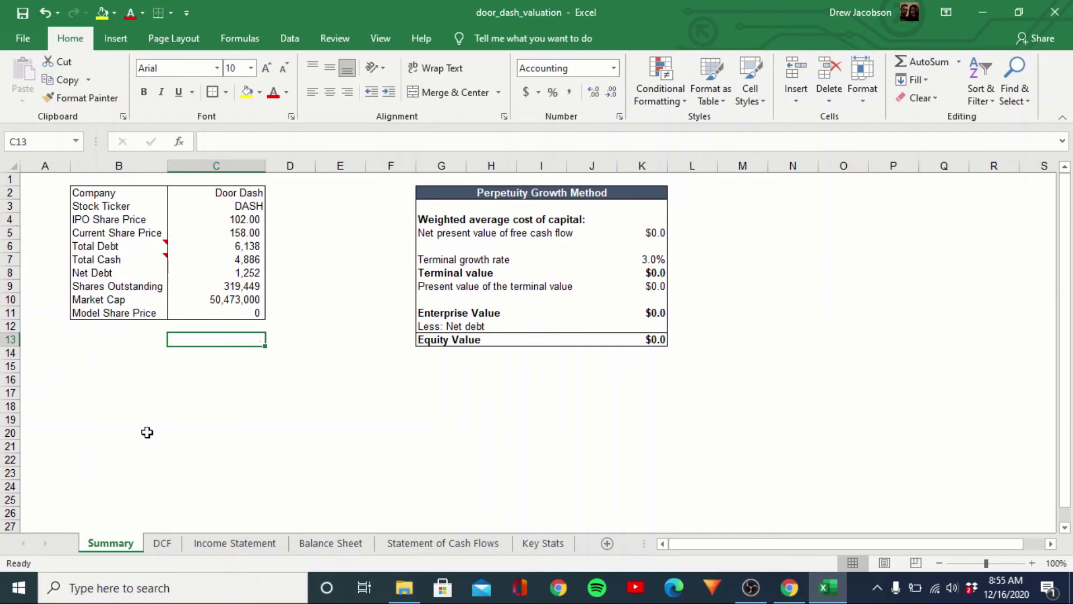
key("ctrl+Page_Down")
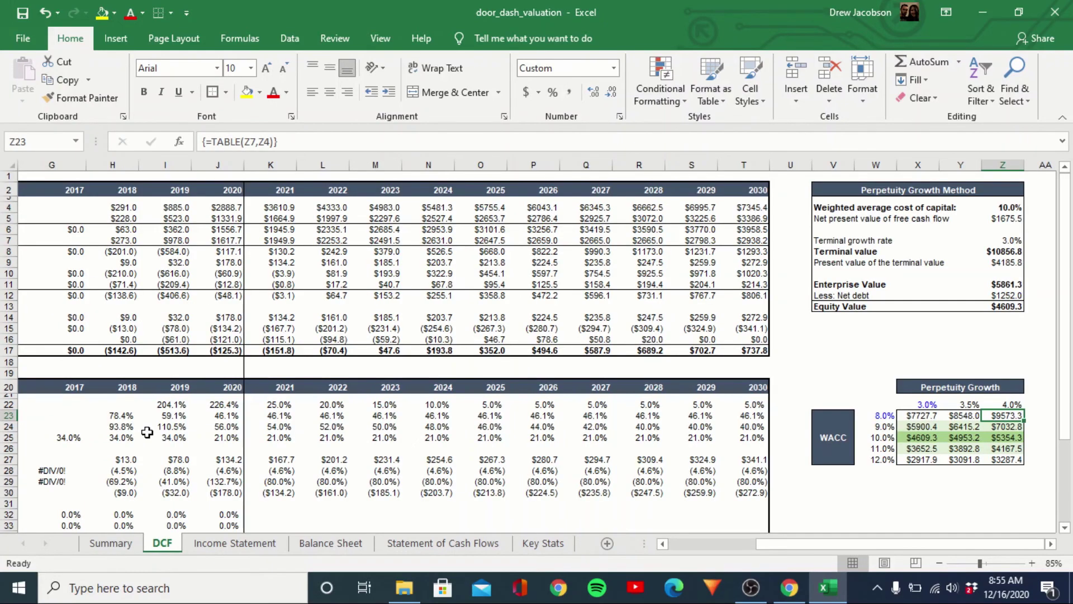
key("Left")
key("Left")
key("Left")
key("Left")
key("Left")
key("Left")
key("Left")
key("Left")
key("Left")
key("Left")
key("Left")
key("Left")
key("Left")
key("Left")
key("Left")
key("Left")
key("Left")
key("Left")
key("Left")
key("Left")
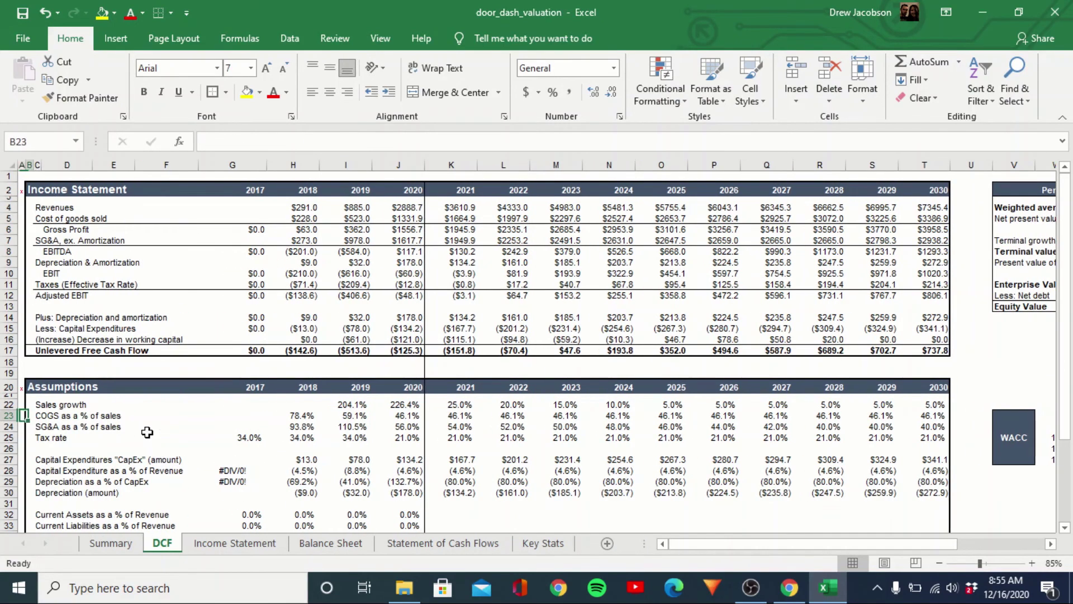
key("Right")
key("Right")
key("Right")
key("Right")
key("Right")
key("Right")
key("Right")
key("Right")
key("Up")
key("Up")
key("Up")
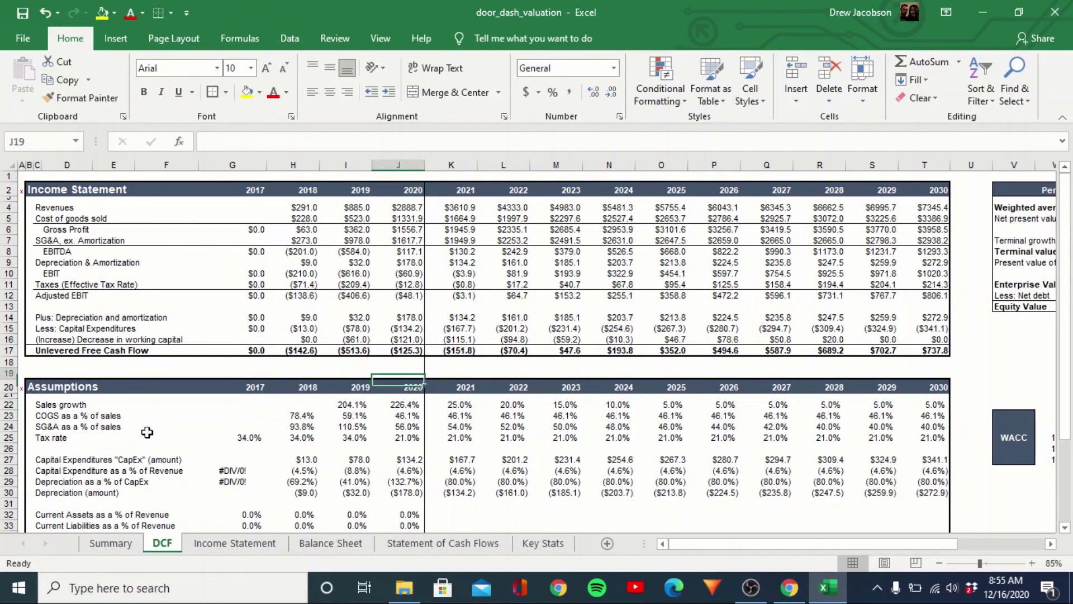
key("Up")
key("Up")
key("Left")
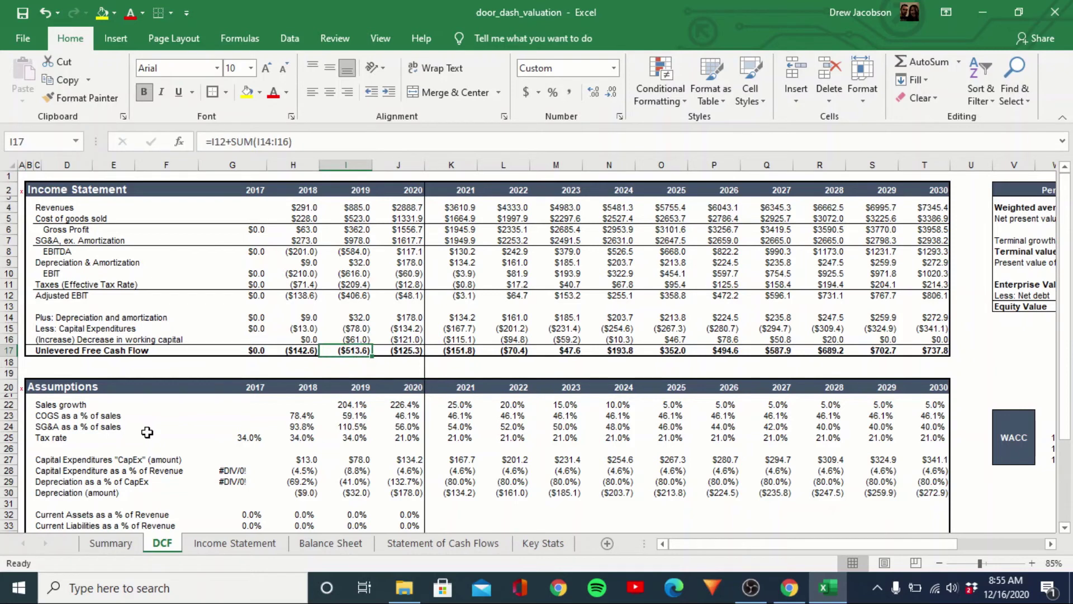
key("Left")
key("Right")
key("Right")
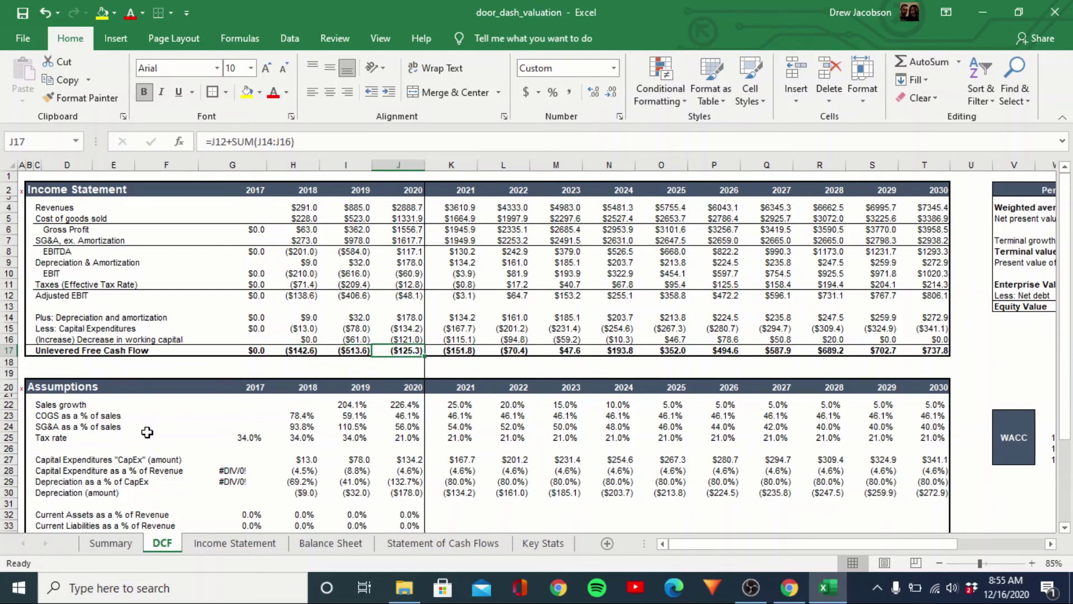
key("Up")
key("Up")
key("Up")
key("Up")
key("Up")
key("Up")
key("Up")
key("Up")
key("Up")
key("Up")
key("Down")
key("Left")
key("Up")
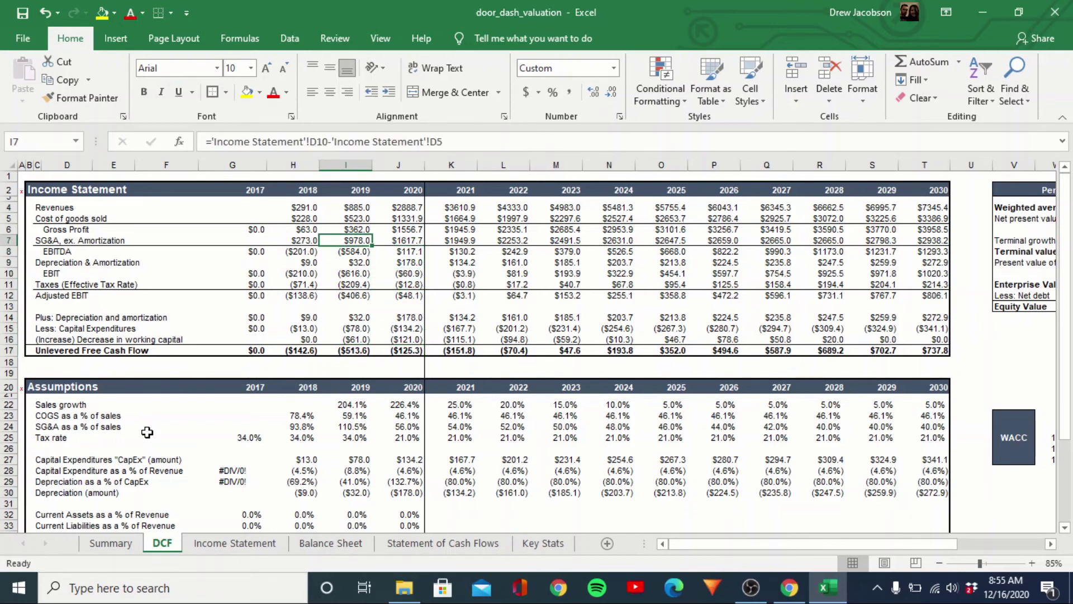
key("Right")
key("Down")
key("Down")
key("Down")
key("Down")
key("Down")
key("Down")
key("Down")
key("Down")
key("Down")
key("Down")
key("Down")
key("Down")
key("Down")
key("Down")
key("Down")
key("Down")
key("Down")
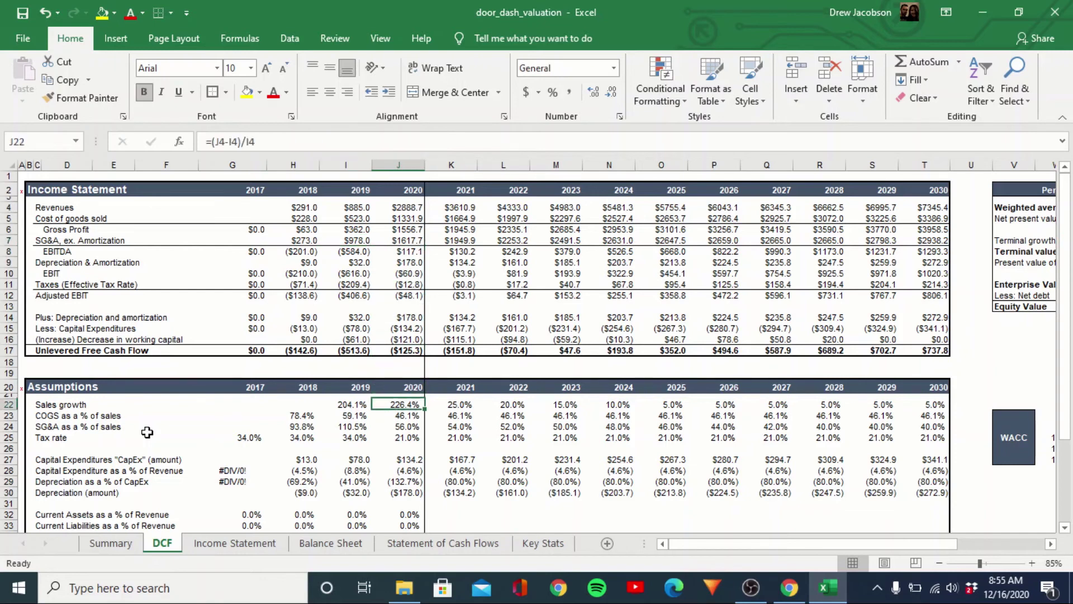
key("Right")
key("Right")
key("Right")
key("Right")
key("Right")
key("Right")
key("Right")
key("Right")
key("Right")
key("Right")
key("Right")
key("Right")
key("Right")
key("Right")
key("Right")
key("Right")
key("Right")
key("Left")
key("Left")
key("Left")
key("Left")
key("Left")
key("Left")
key("Left")
key("Left")
key("Left")
key("Left")
key("Left")
key("Left")
key("Left")
key("Left")
key("Left")
key("Left")
key("Up")
key("Right")
key("Right")
key("Right")
key("Right")
key("Right")
key("Right")
key("Right")
key("Right")
key("Right")
key("Down")
key("Left")
key("Left")
key("Left")
key("Left")
key("Left")
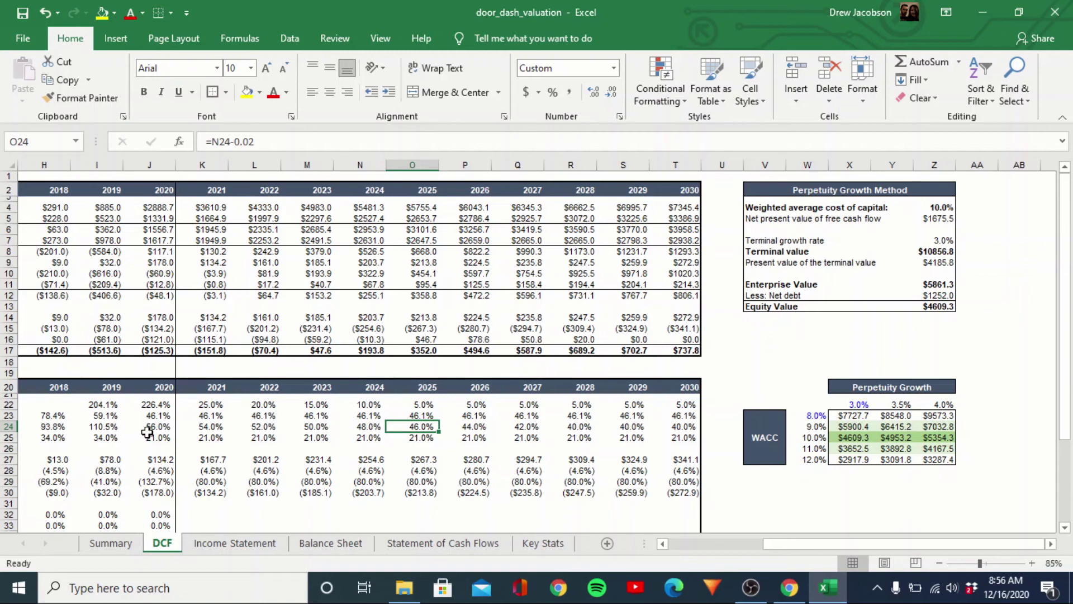
left_click(148, 435)
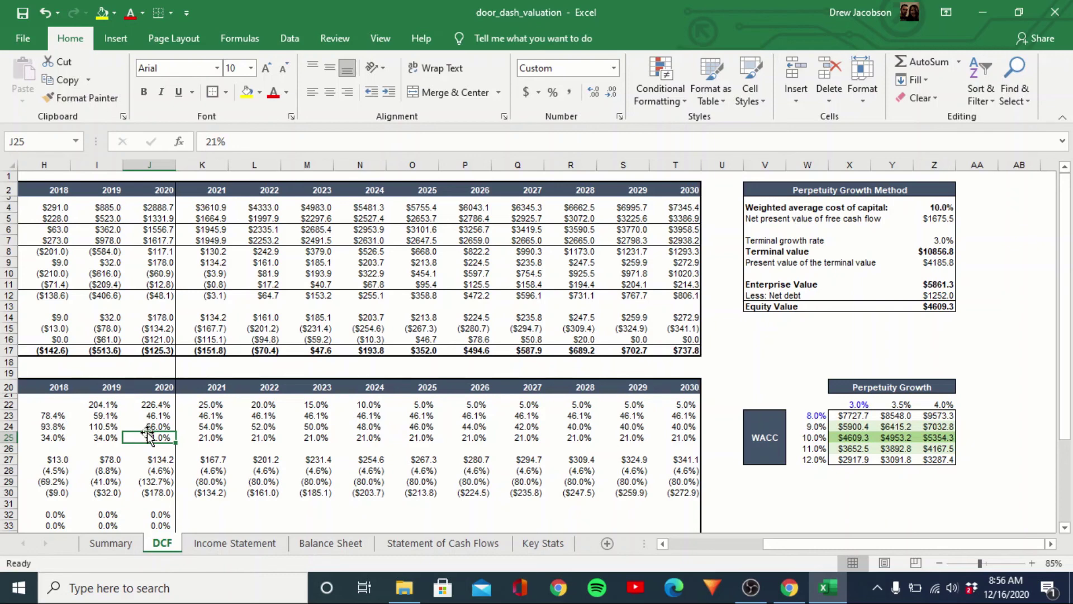
key("Left")
key("Up")
key("Left")
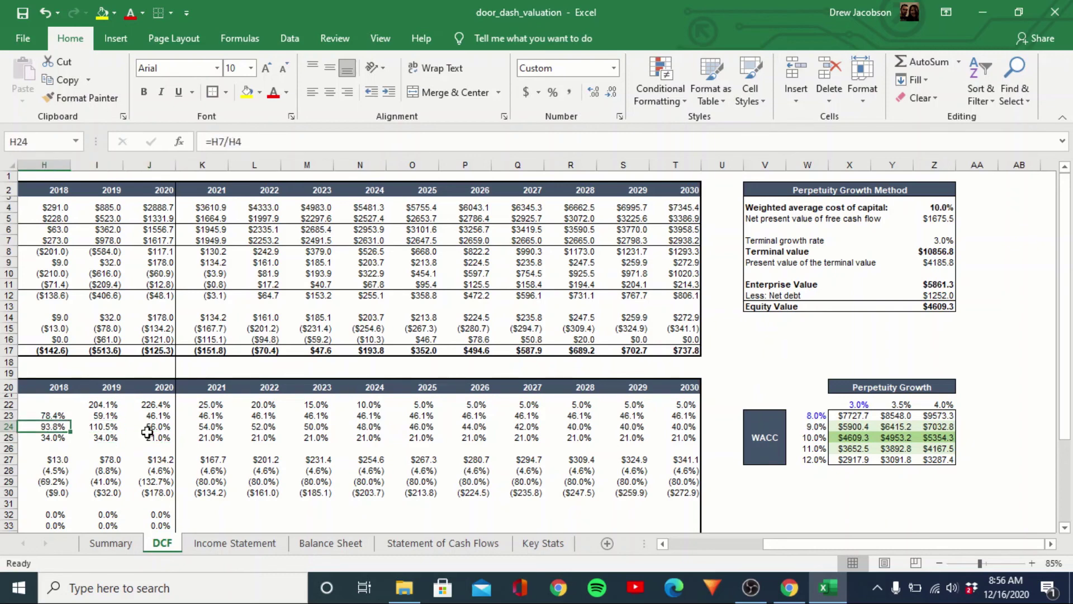
key("Left")
key("Left")
key("Left")
key("Left")
key("Left")
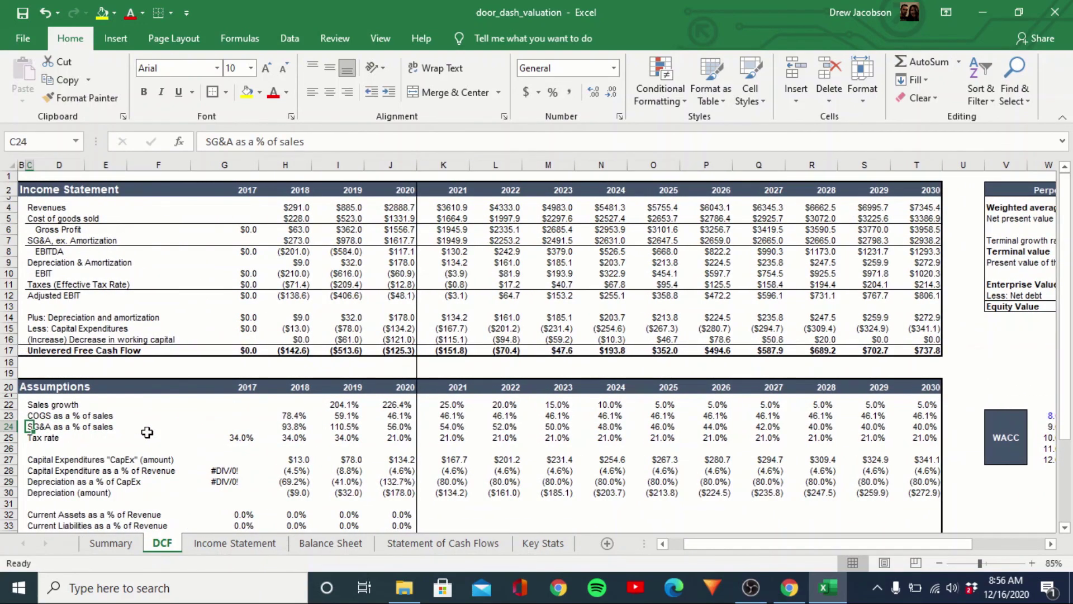
key("Right")
key("Right")
key("Right")
key("Right")
key("Right")
key("Right")
key("Right")
key("Right")
key("Right")
key("Right")
key("Right")
key("Right")
key("Right")
key("Right")
key("Right")
key("Right")
key("Right")
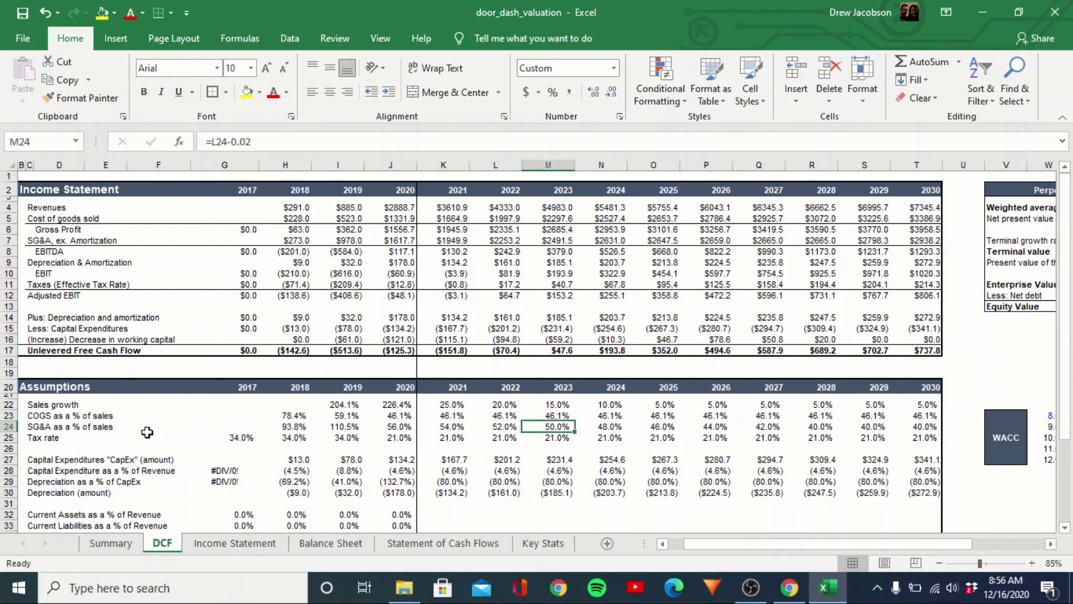
key("ctrl+Left")
key("ctrl+Left")
key("ctrl+Left")
key("Up")
key("Up")
key("Up")
key("Up")
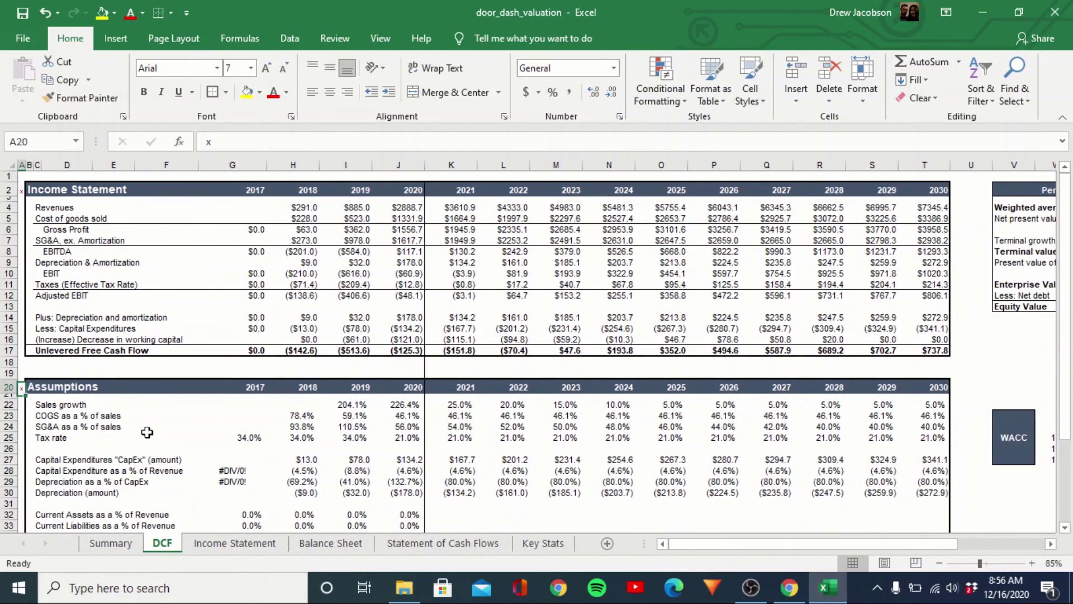
key("ctrl+Up")
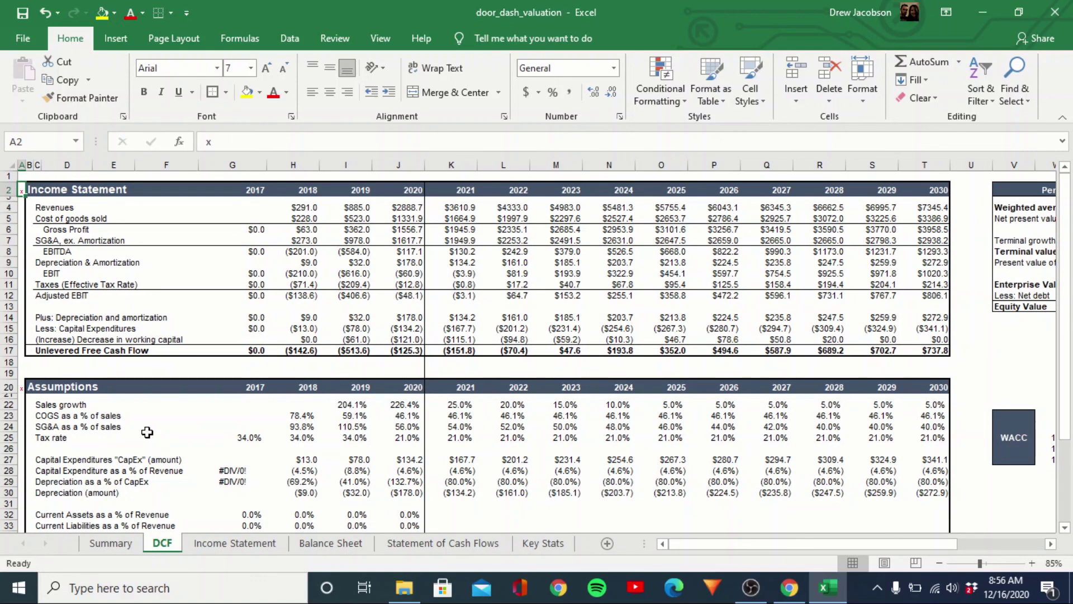